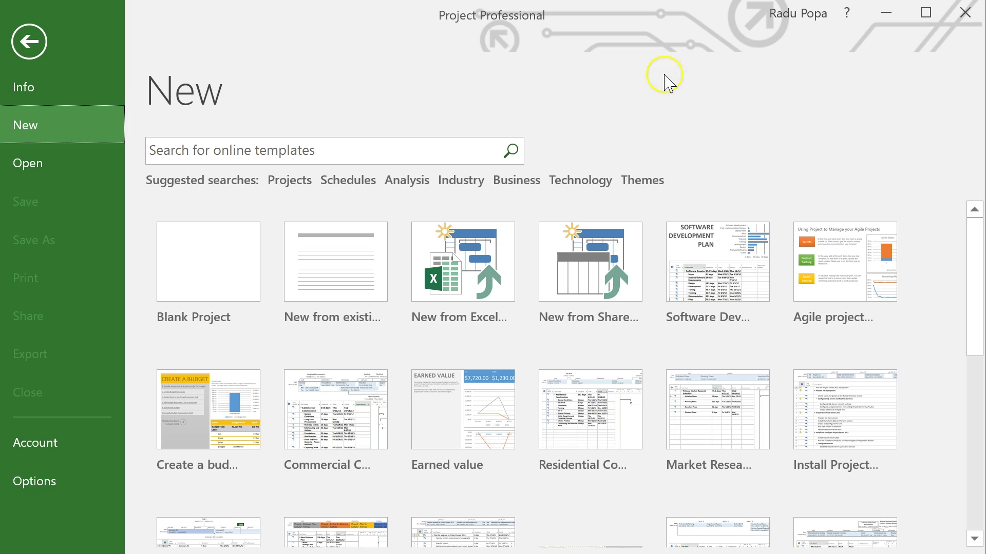
Step: Create a blank project, Project2, with an empty Gantt chart
left_click(220, 269)
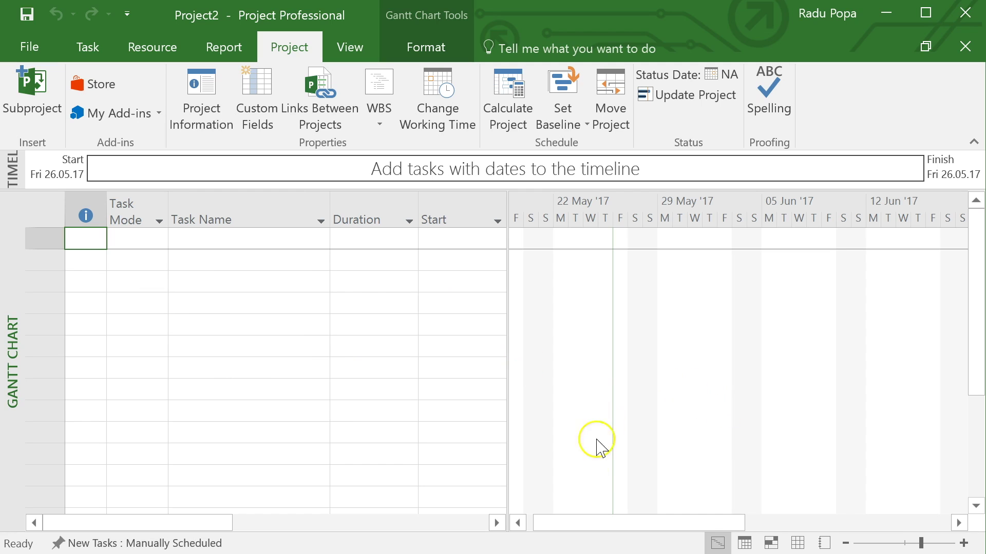
Step: Zoom the Gantt timescale out to months, then back in to weekly columns for April–September 2017
left_click(594, 521)
left_click_drag(594, 521, 621, 537)
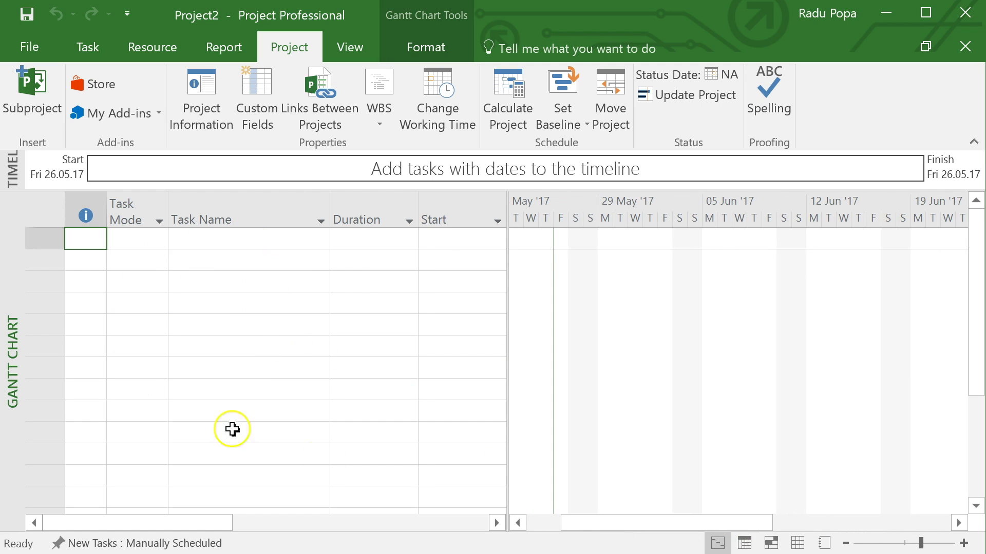
left_click_drag(675, 522, 738, 520)
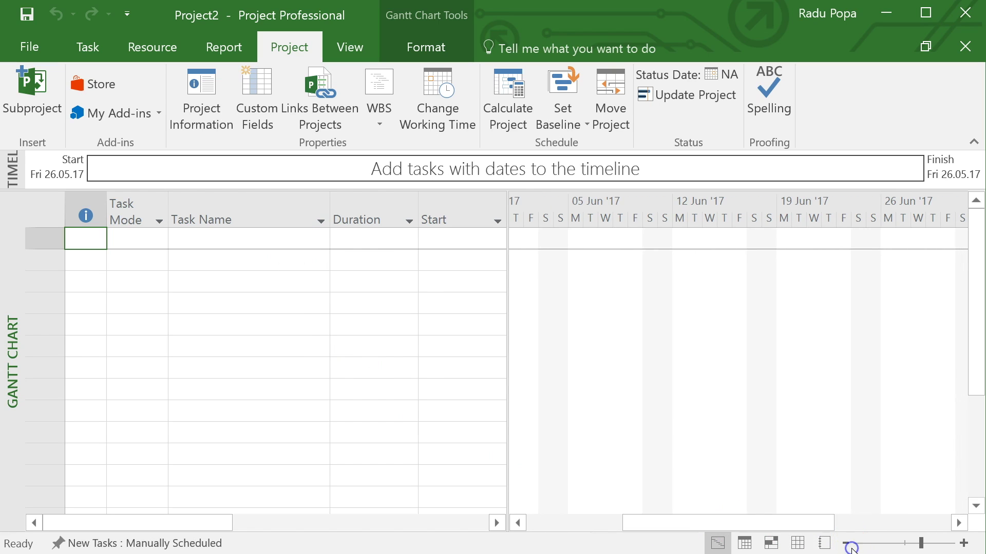
left_click(846, 544)
left_click(845, 543)
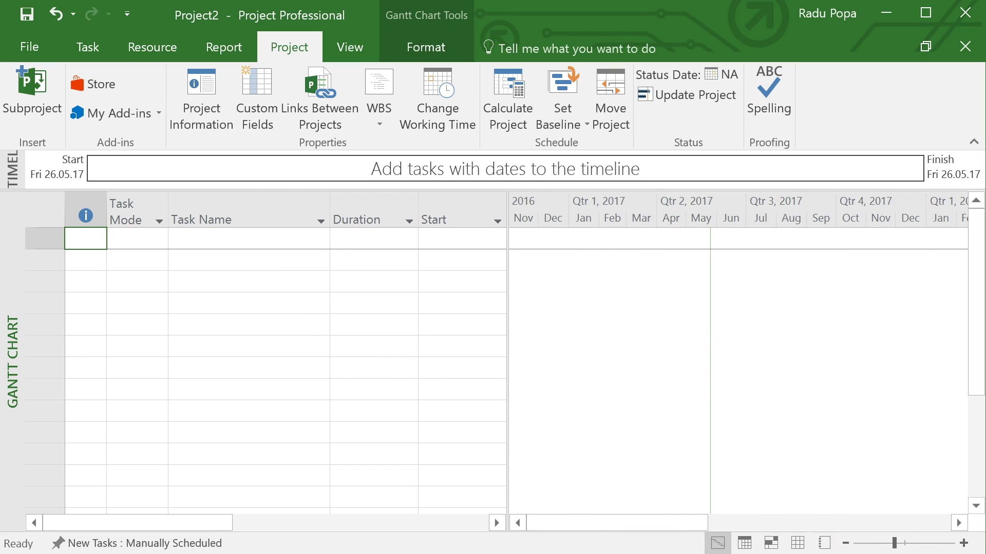
left_click(963, 543)
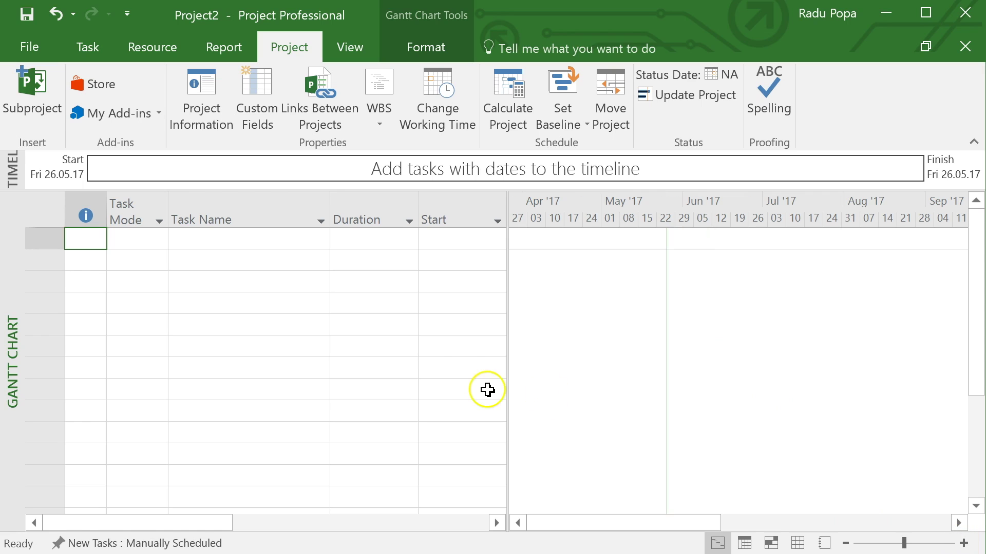
left_click(261, 319)
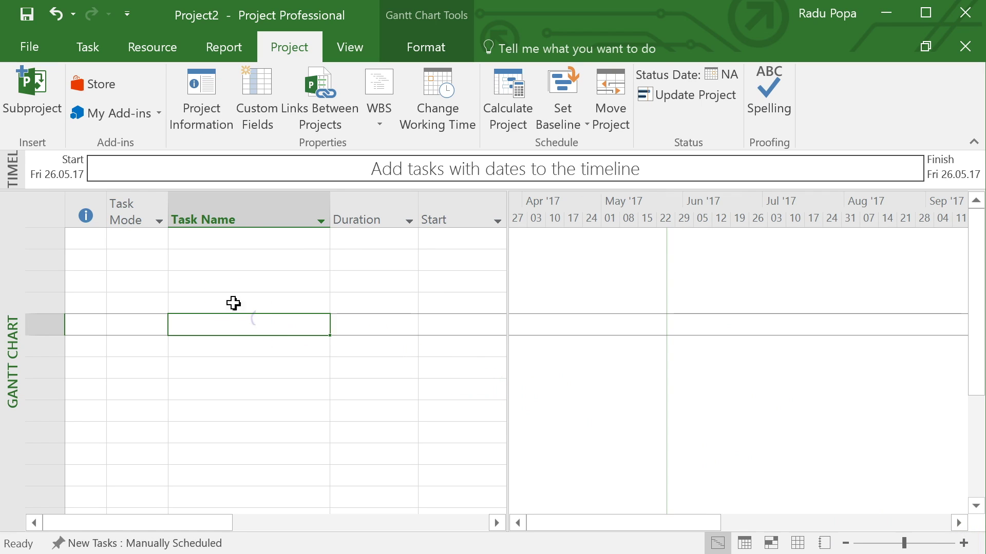
left_click(215, 280)
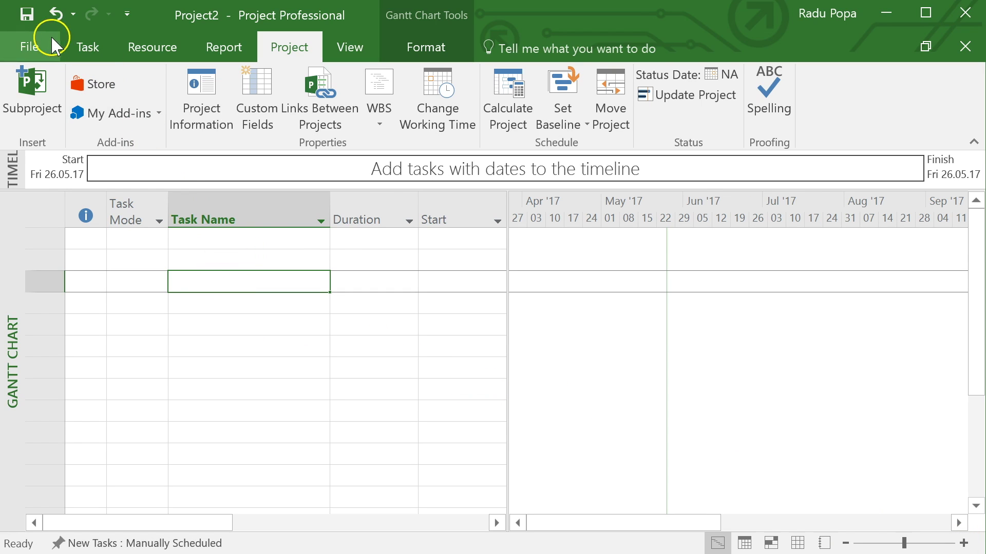
left_click(91, 41)
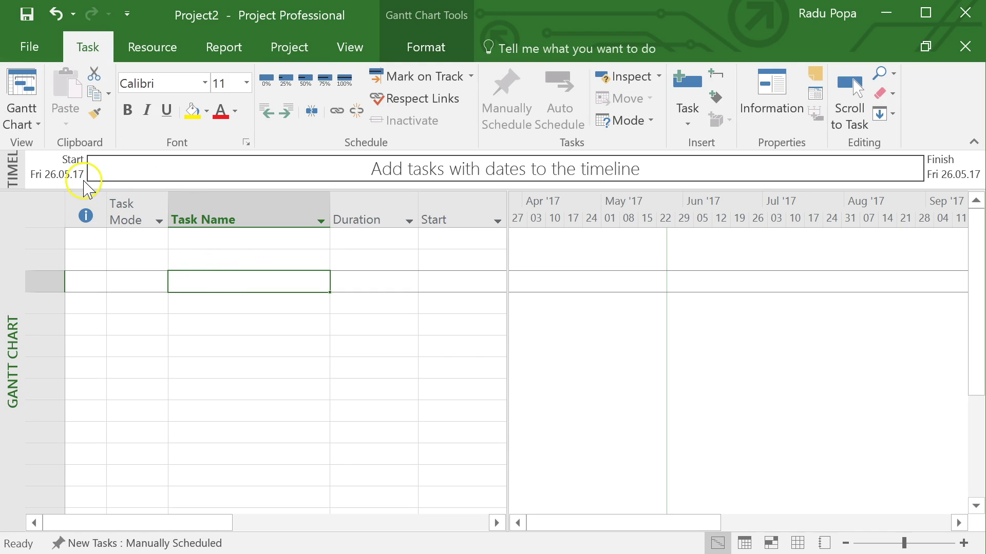
left_click(20, 118)
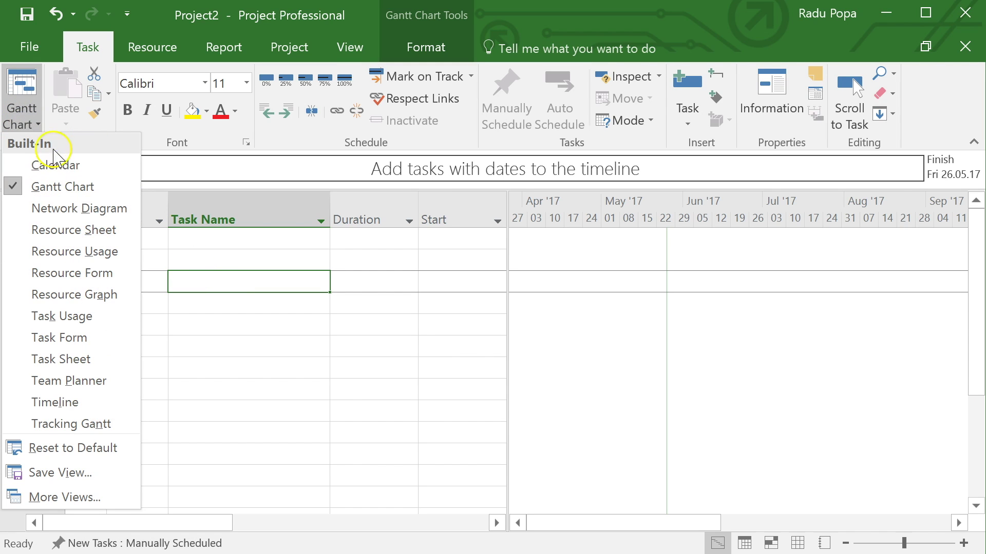
left_click(55, 165)
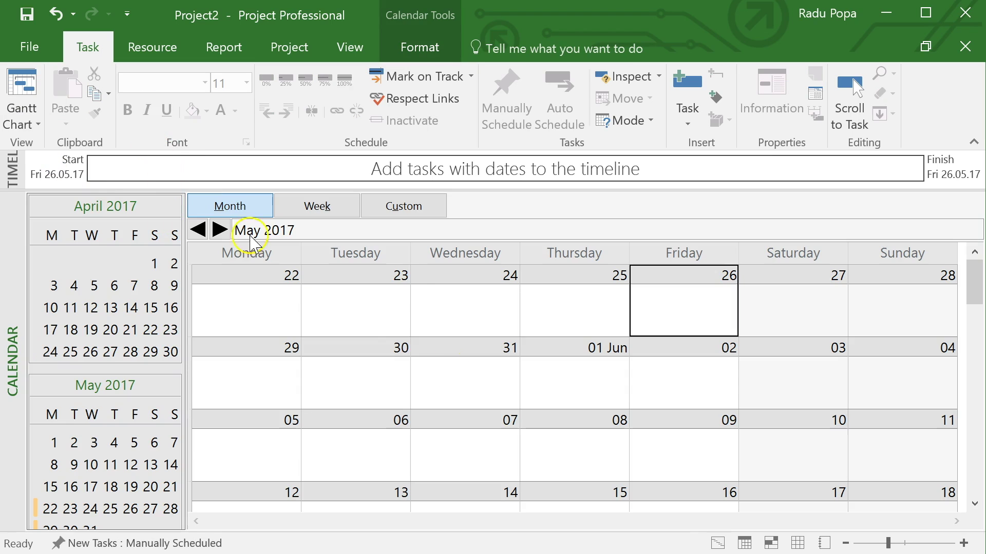
left_click(27, 124)
left_click(56, 186)
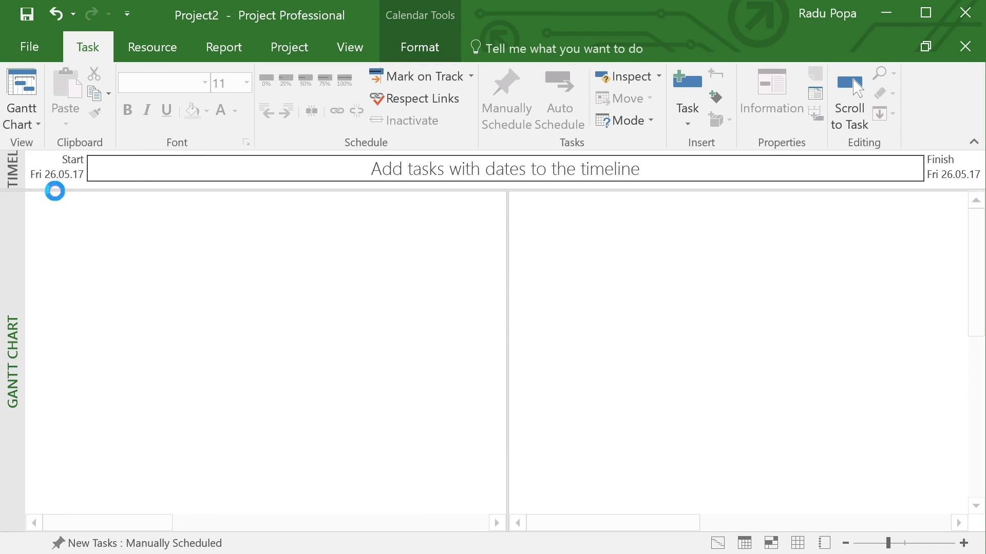
left_click(25, 122)
left_click(62, 209)
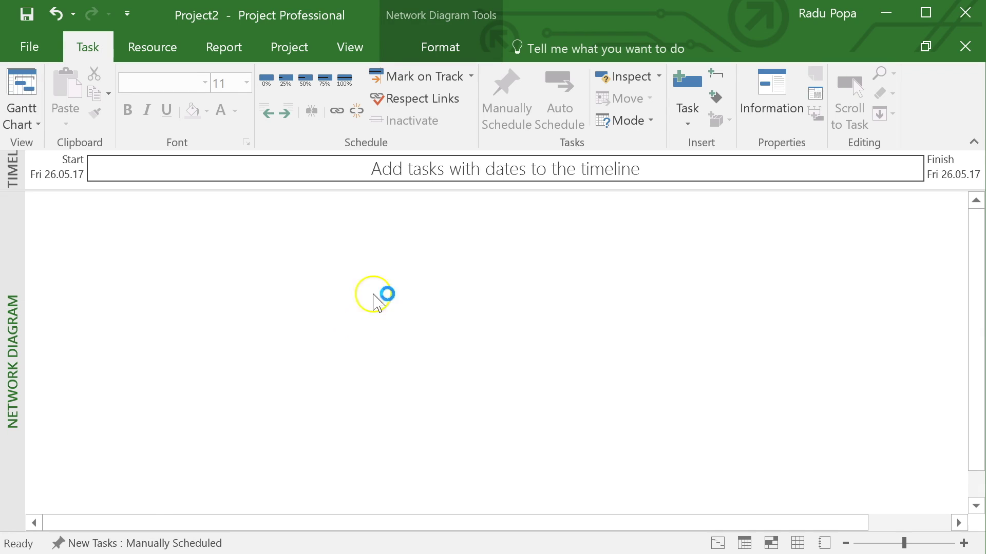
left_click(18, 122)
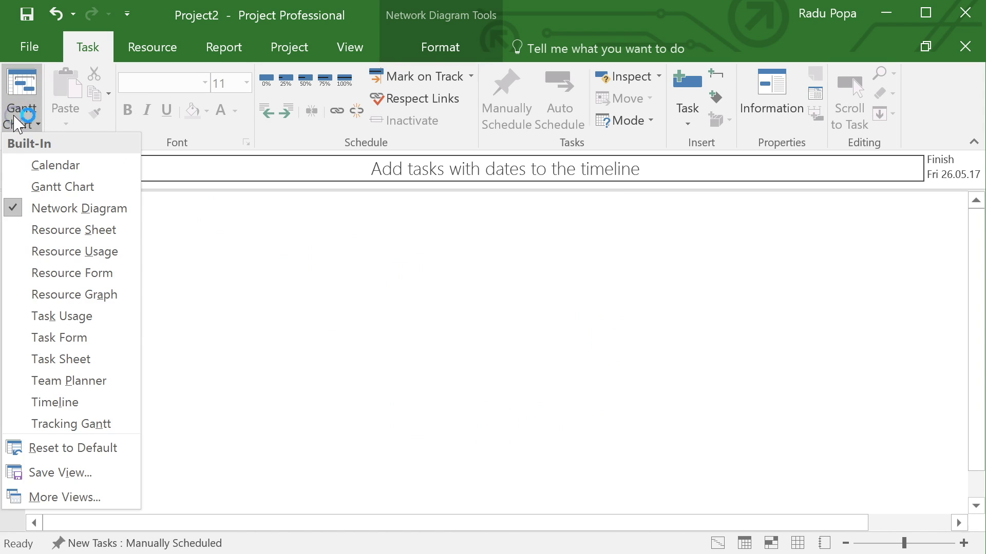
left_click(95, 187)
left_click(277, 352)
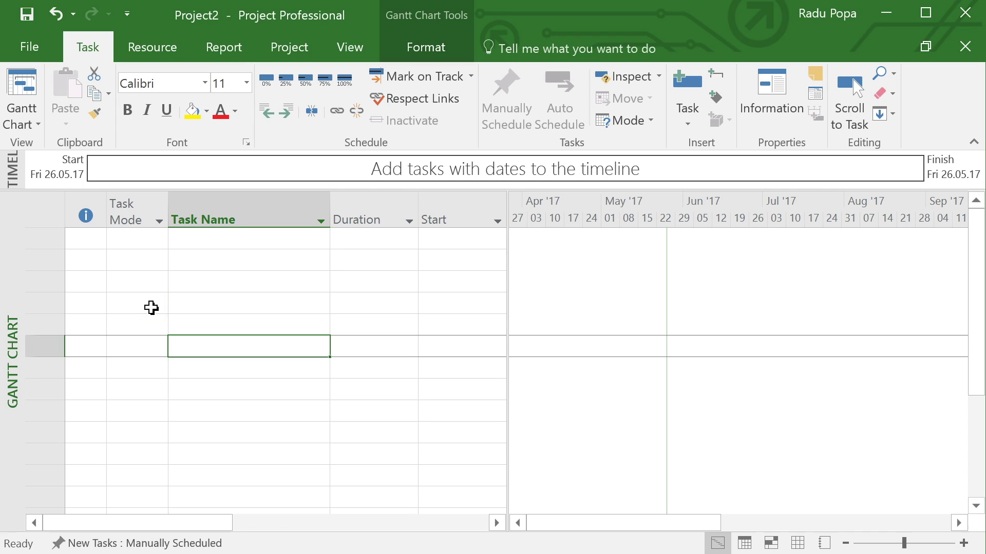
left_click(288, 46)
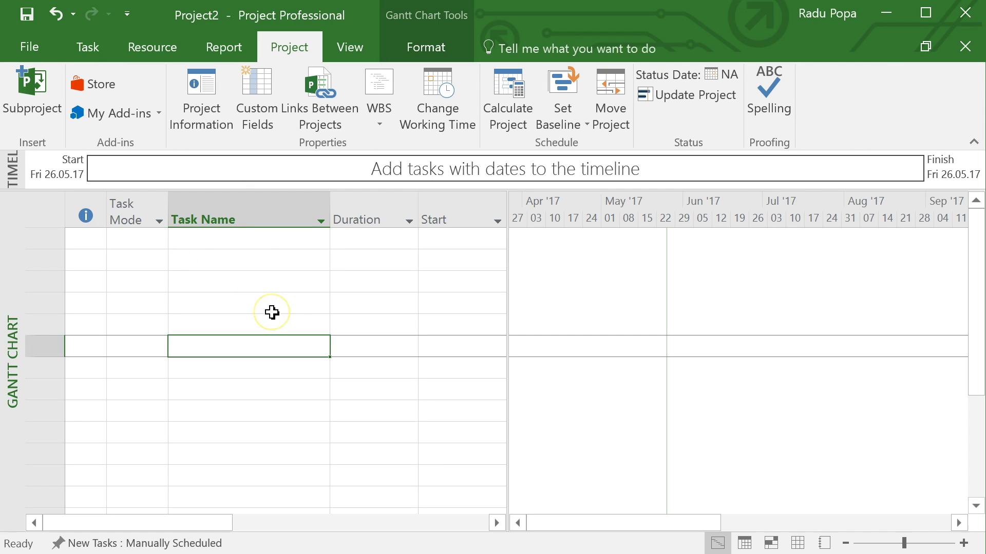
left_click(202, 115)
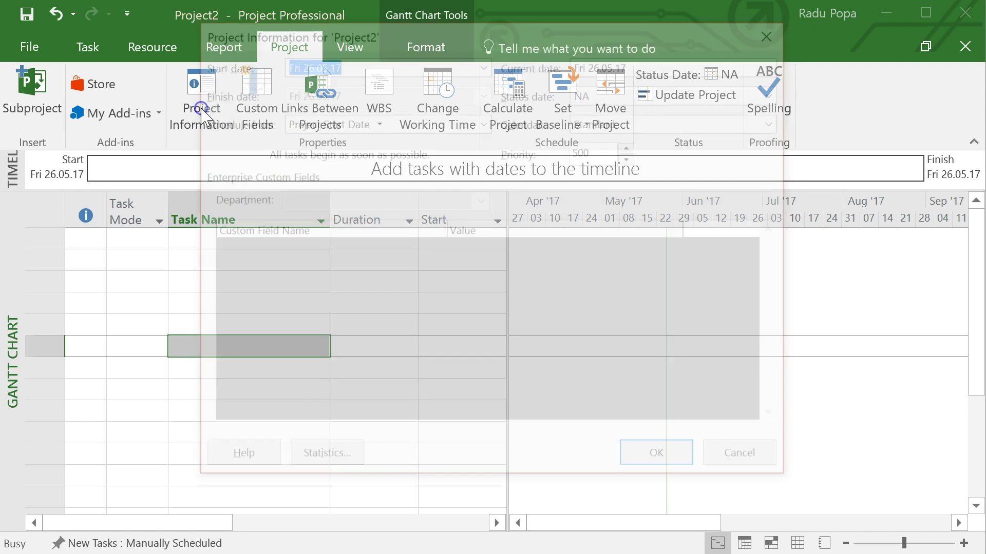
left_click_drag(406, 28, 324, 73)
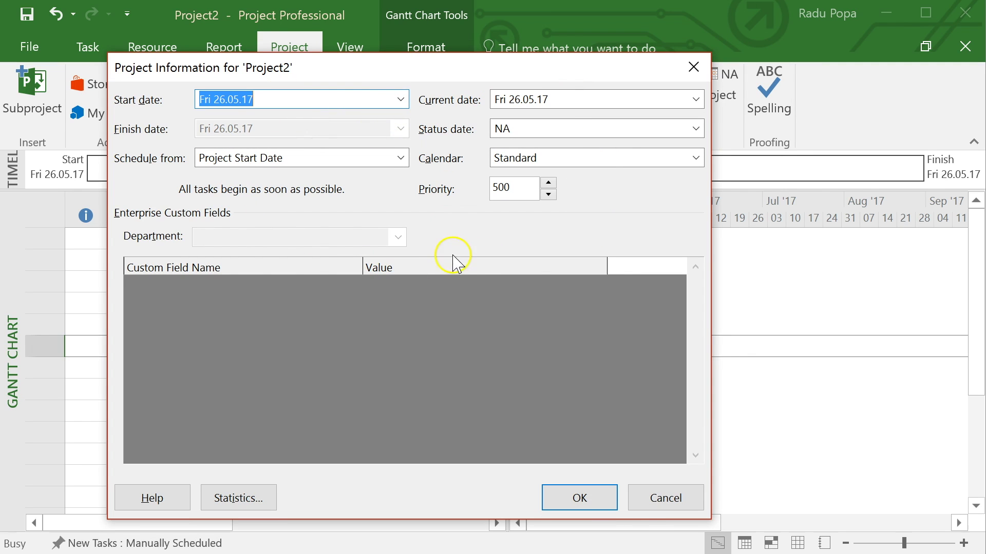
left_click(665, 498)
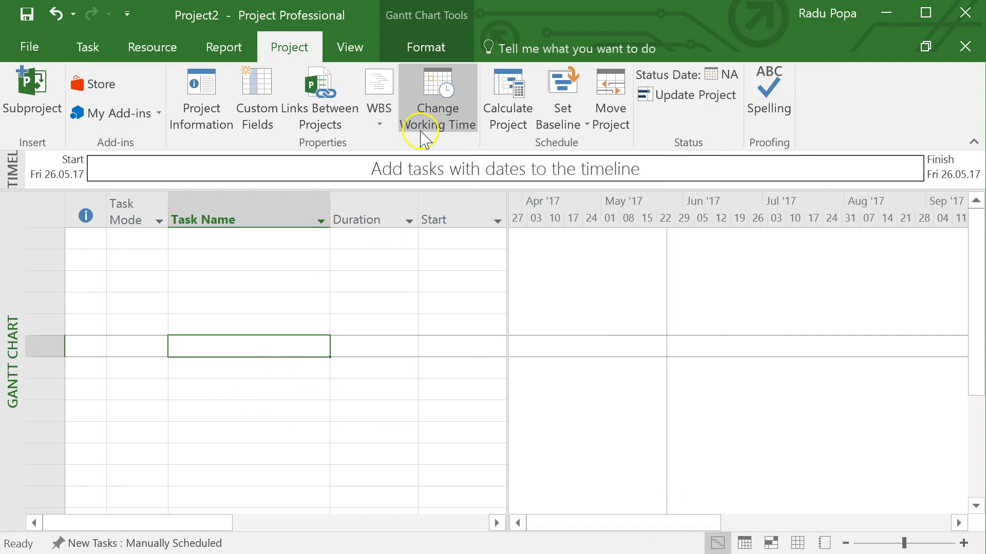
Step: Review the project calendar in Change Working Time, selecting the first exception row
left_click(441, 101)
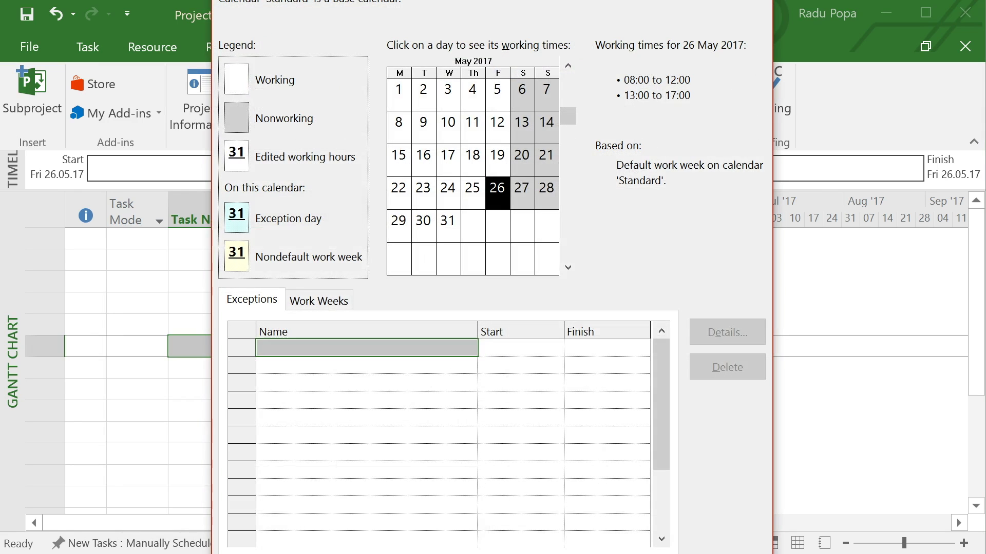
left_click_drag(513, 10, 498, 49)
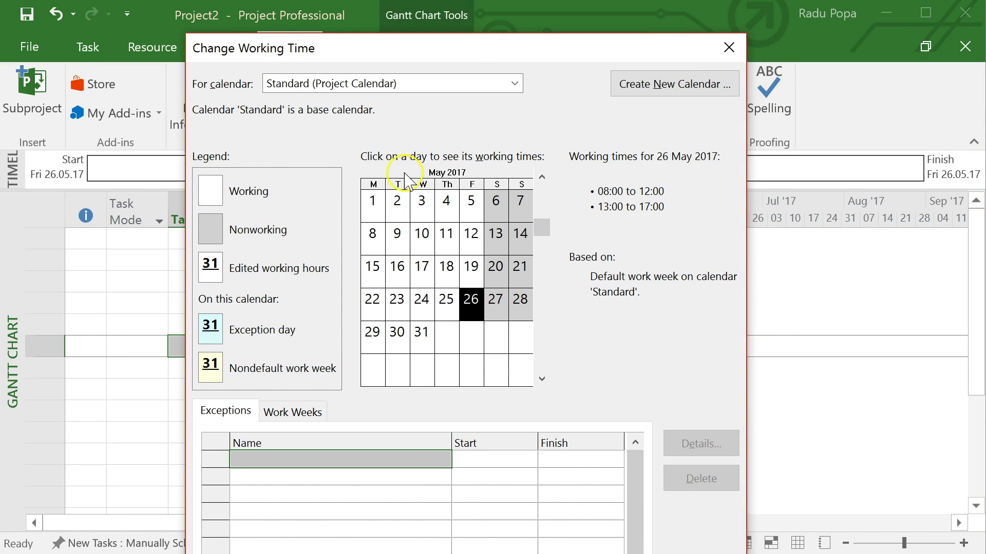
left_click(308, 456)
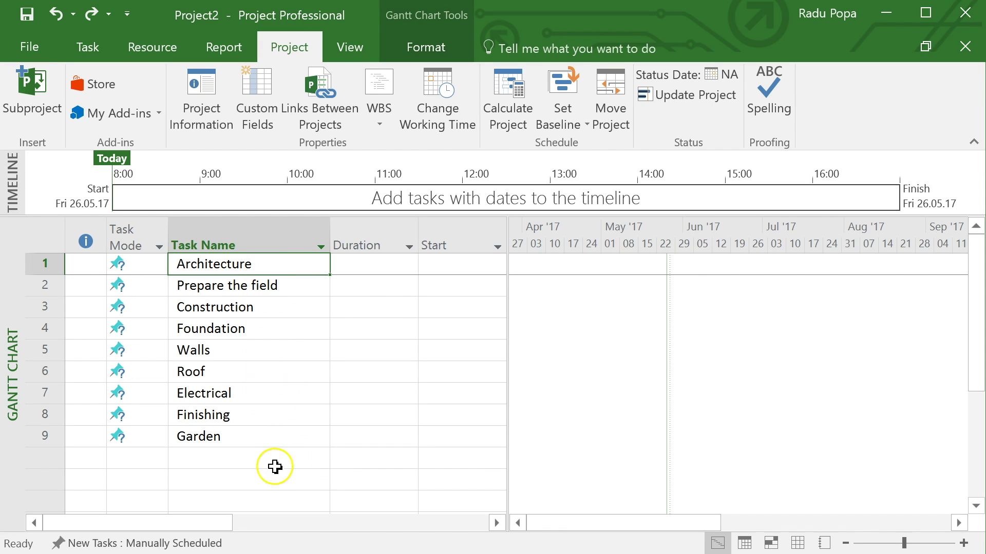
left_click(286, 393)
left_click(250, 280)
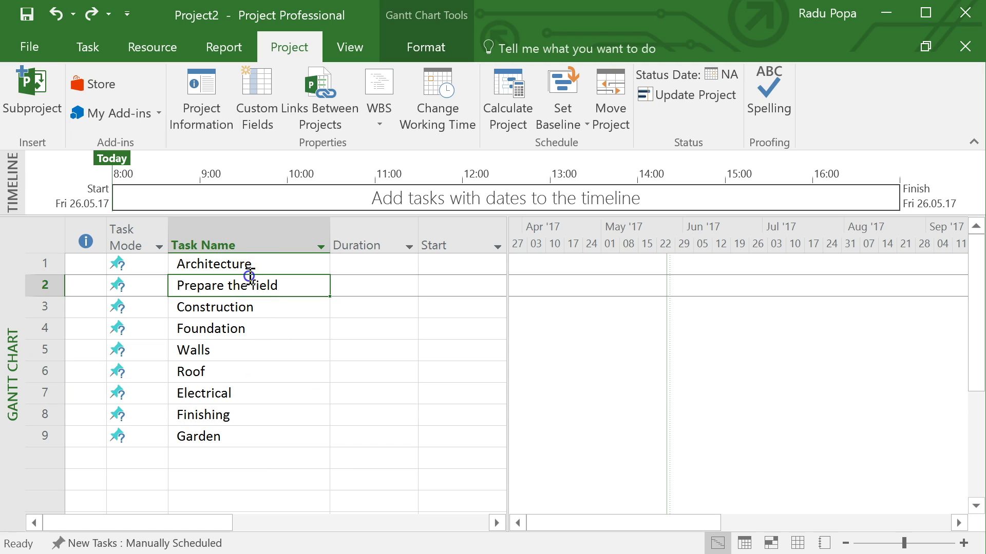
left_click_drag(247, 265, 233, 447)
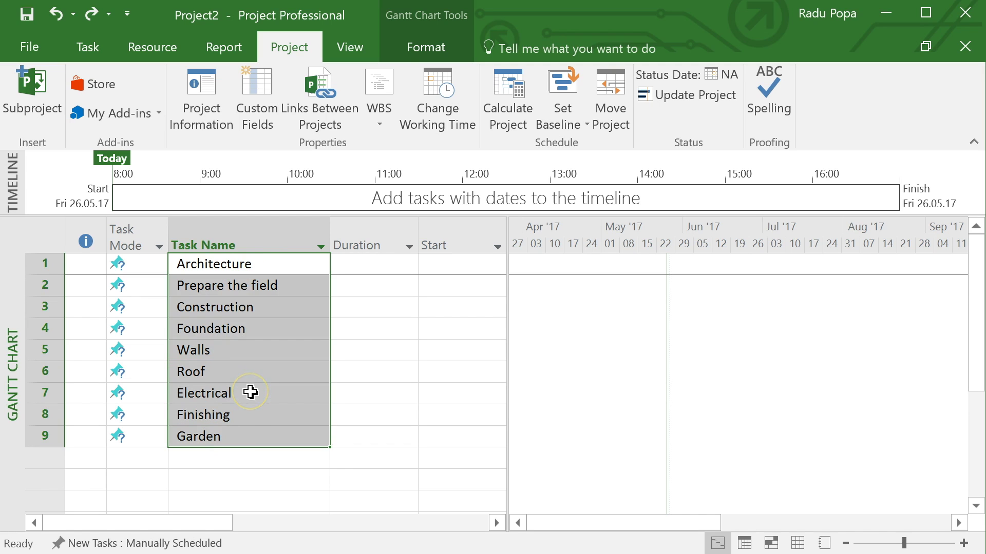
left_click(250, 341)
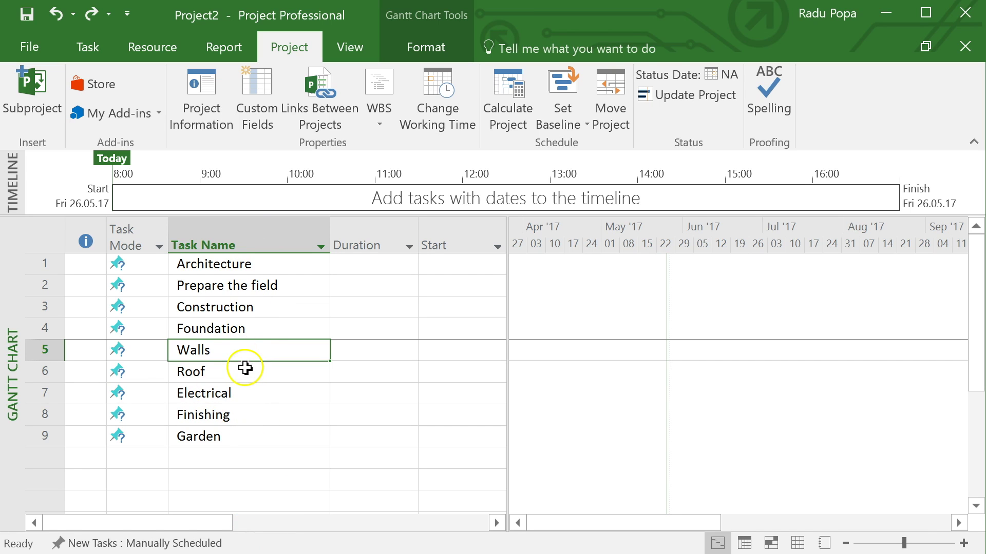
Step: Inspect Architecture's task mode choices and duration cell, leaving them unchanged
left_click(129, 230)
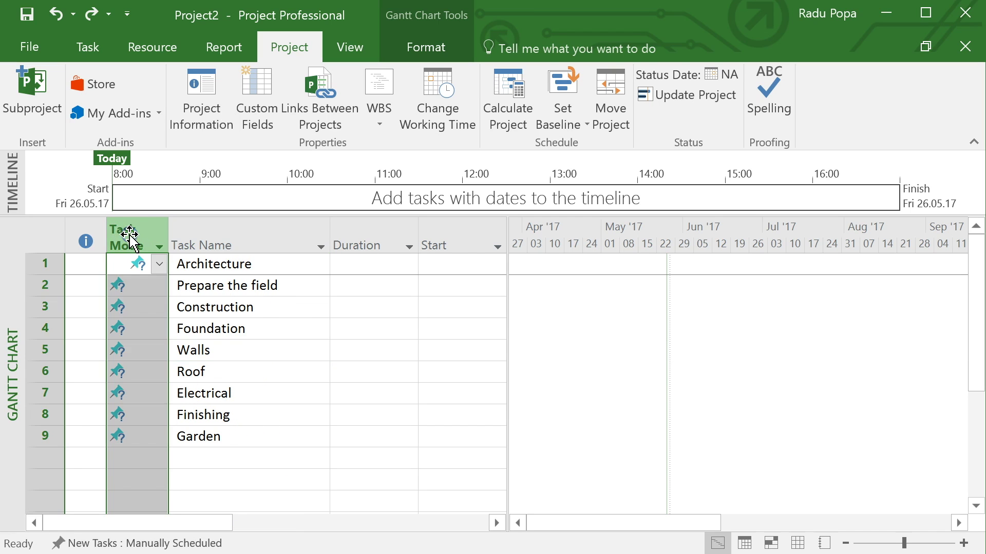
left_click(233, 342)
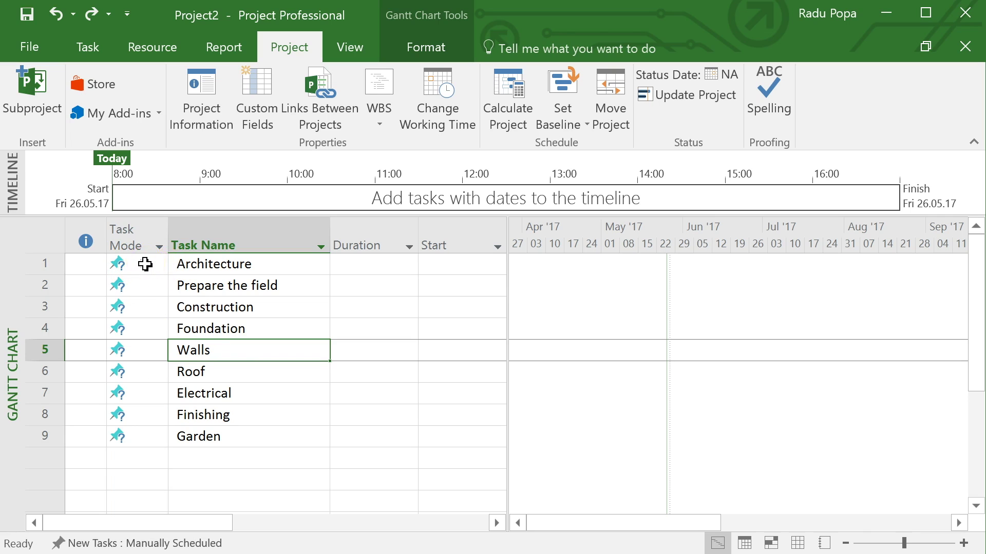
left_click(141, 263)
left_click(159, 264)
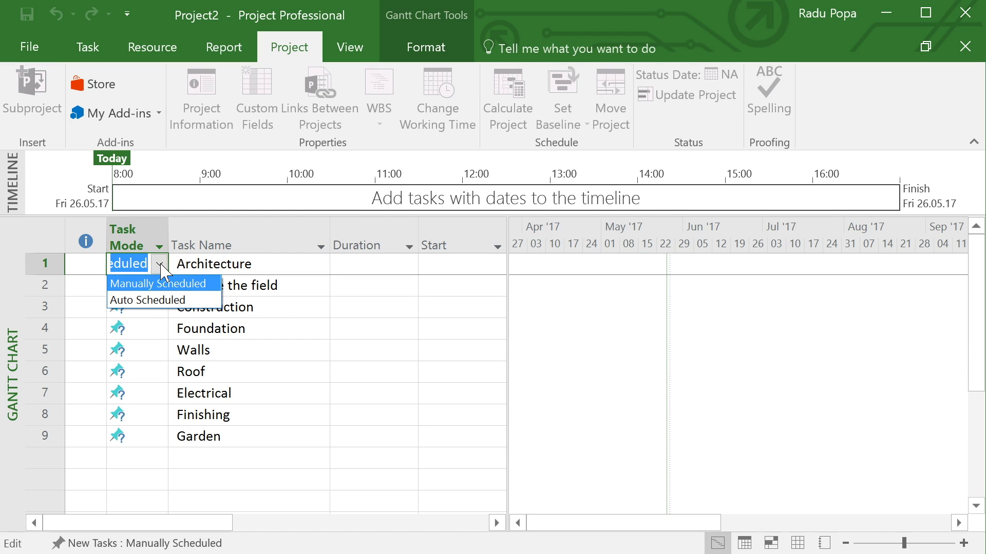
left_click(265, 263)
left_click(269, 264)
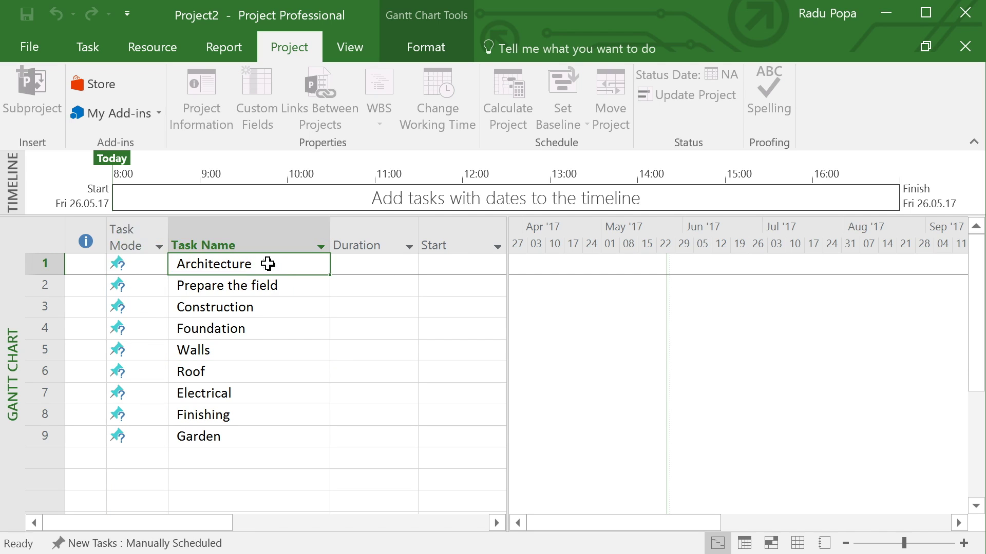
left_click(391, 264)
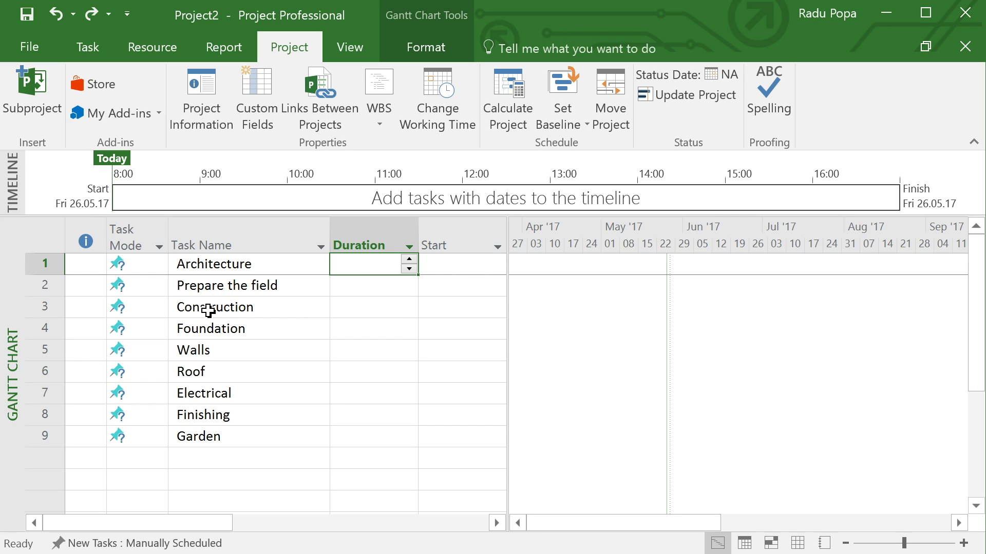
left_click(210, 286)
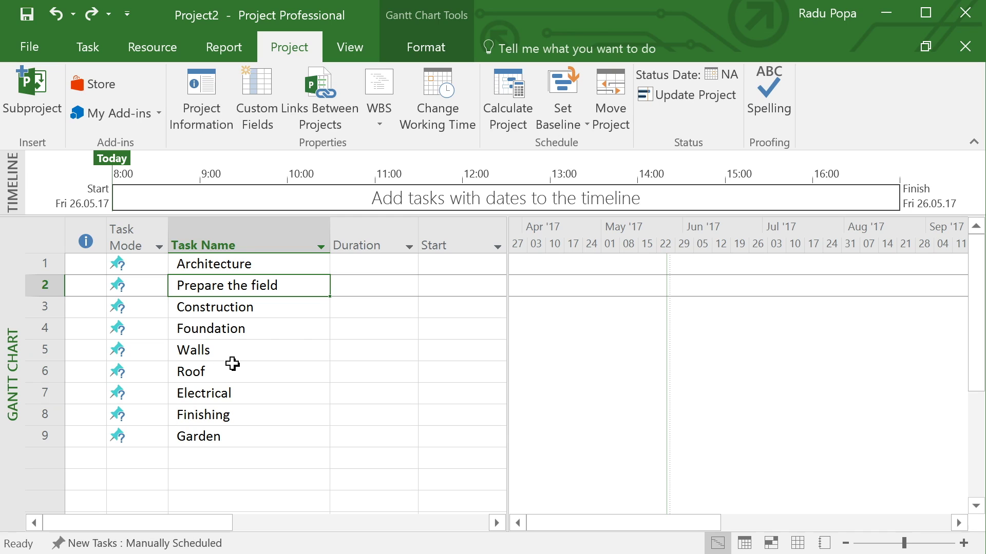
Step: Switch Architecture and Prepare the field to Auto Scheduled
left_click(141, 257)
left_click(149, 263)
left_click(159, 264)
left_click(153, 301)
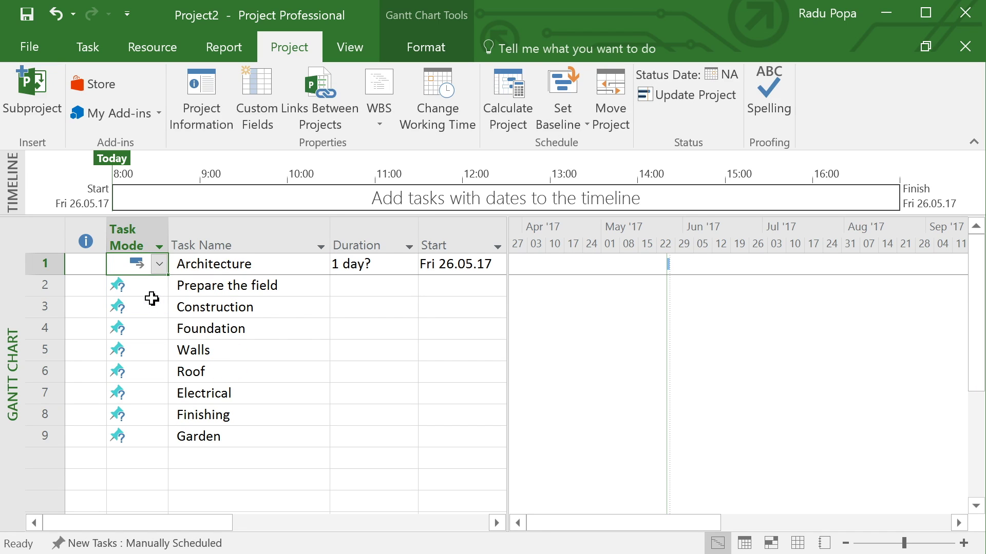
left_click(148, 289)
left_click(159, 286)
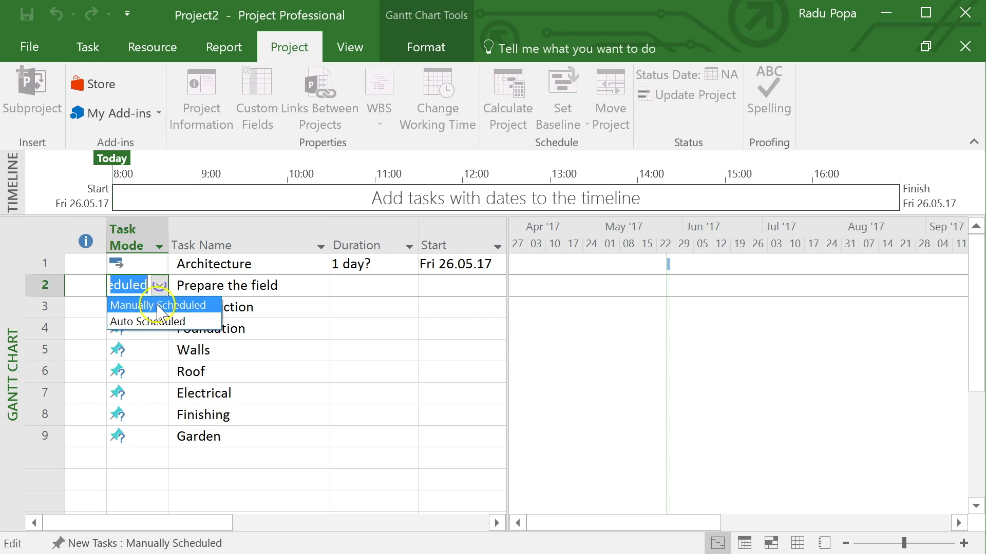
left_click(159, 322)
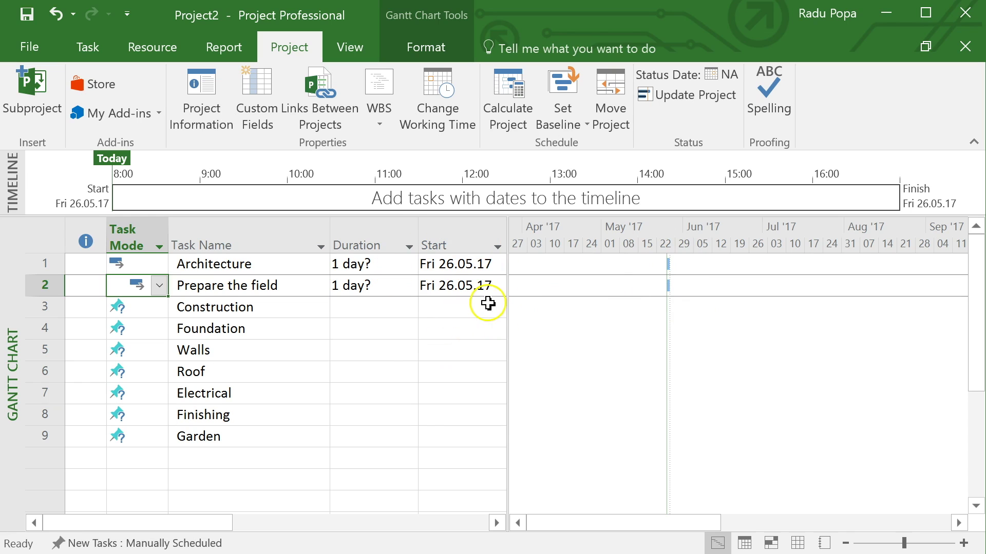
Step: Switch Construction, Foundation and Walls to Auto Scheduled
left_click(140, 310)
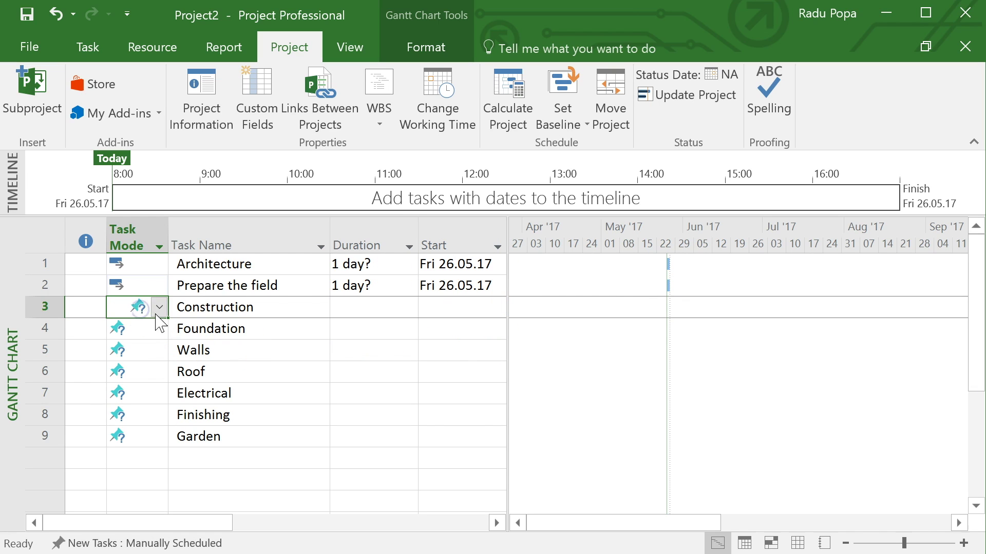
left_click(160, 307)
left_click(151, 343)
left_click(153, 335)
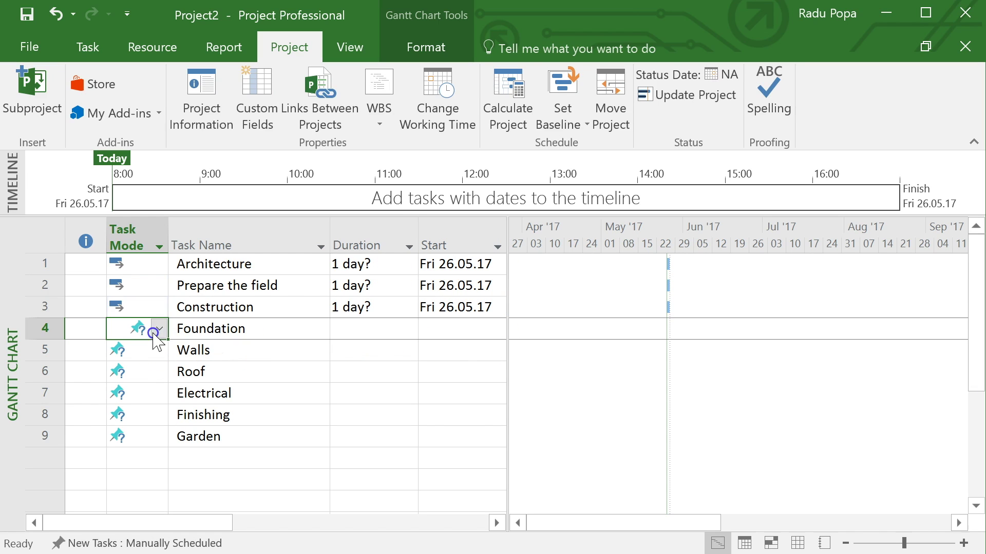
left_click(158, 329)
left_click(151, 362)
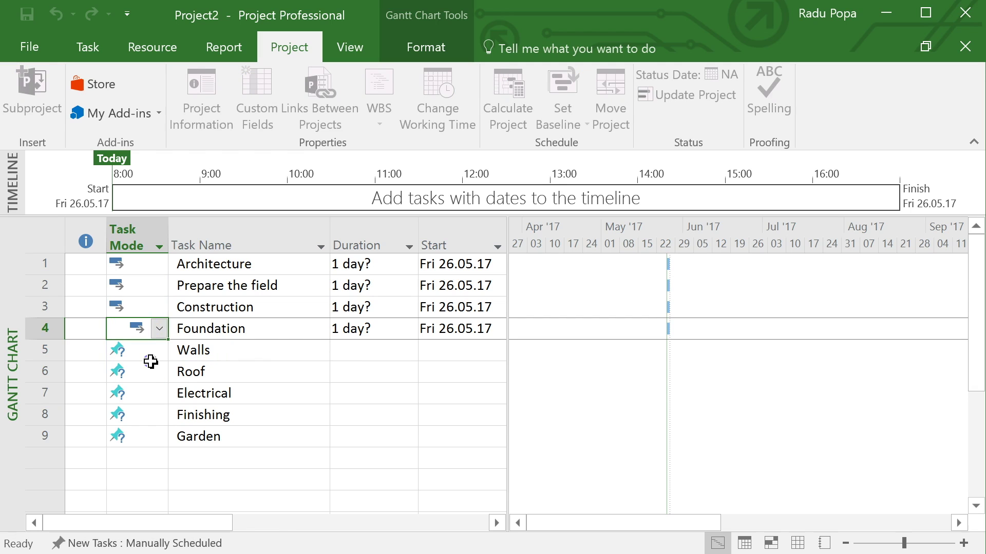
left_click(155, 352)
left_click(159, 351)
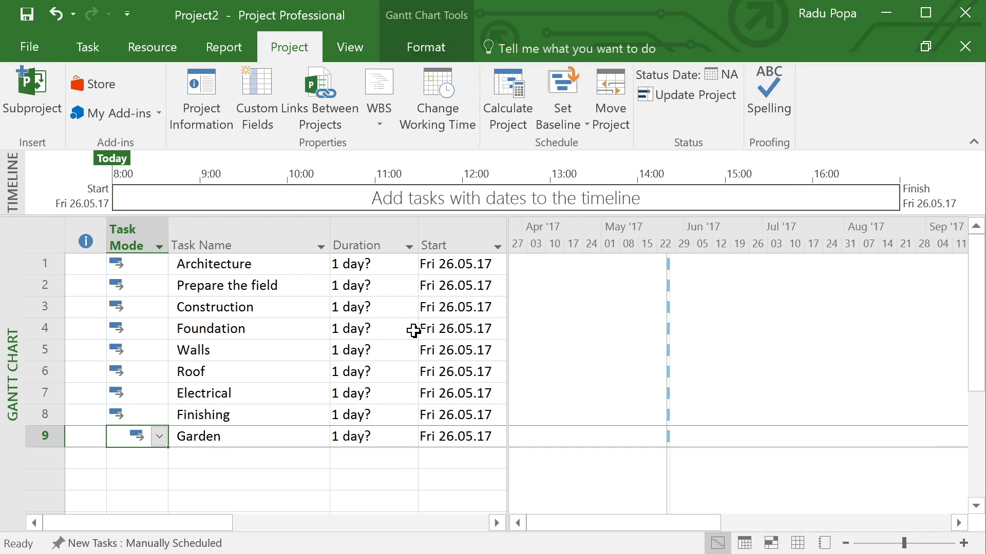
left_click(213, 329)
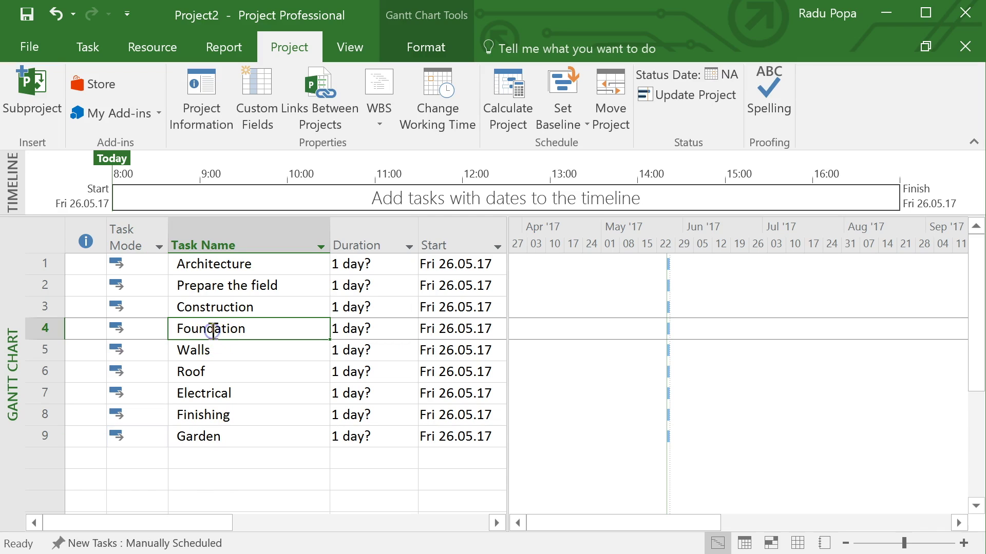
Step: Indent rows Foundation through Electrical under Construction with Indent Task
left_click(214, 395, "shift")
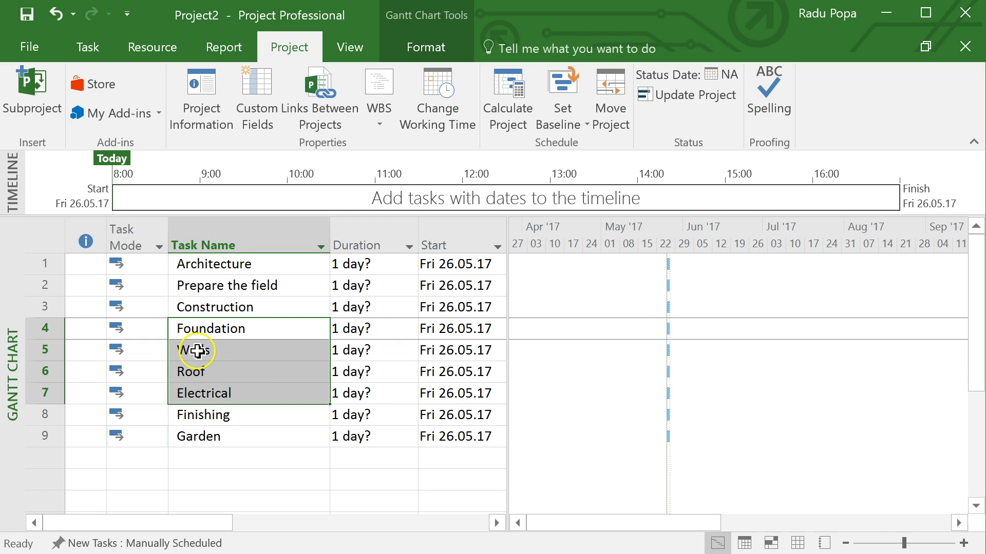
left_click_drag(45, 327, 37, 392)
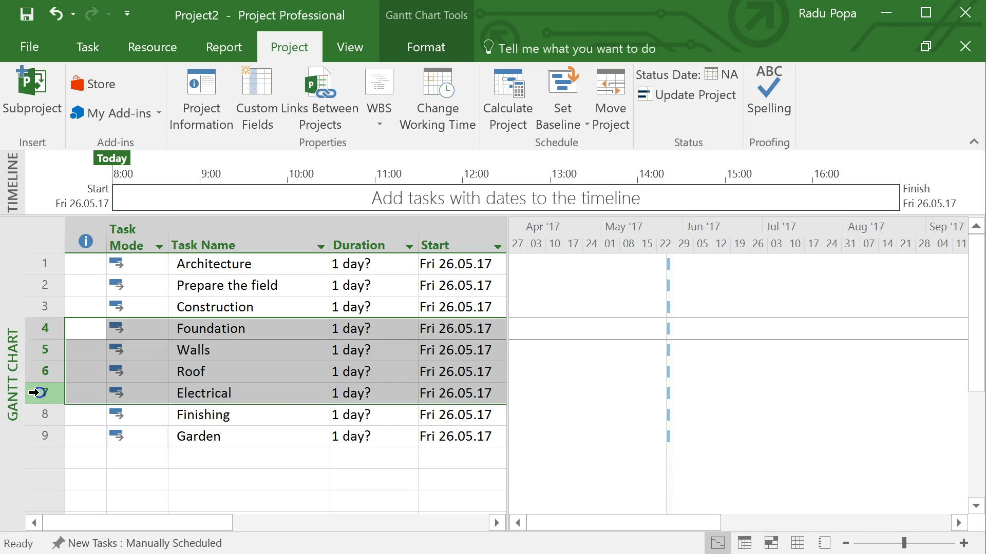
left_click(84, 49)
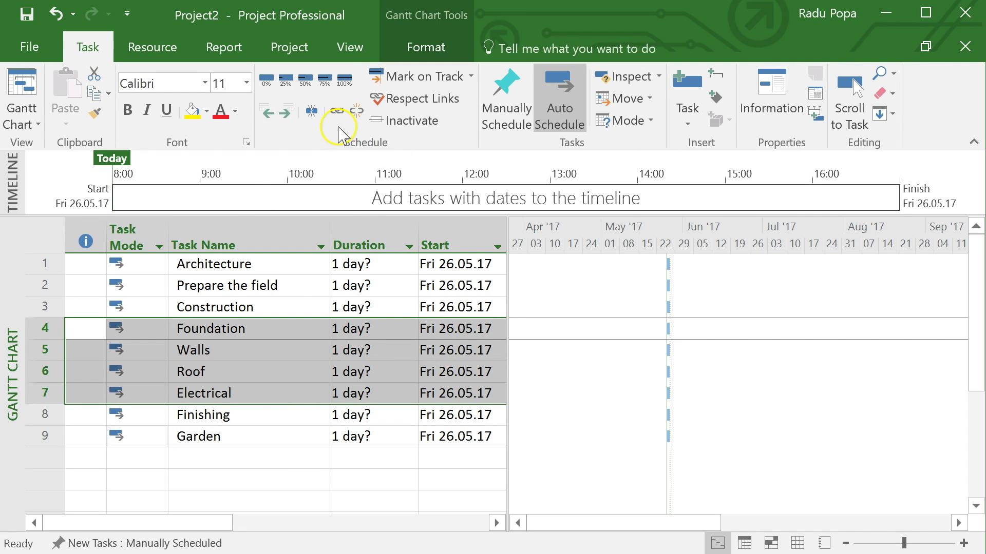
left_click(287, 111)
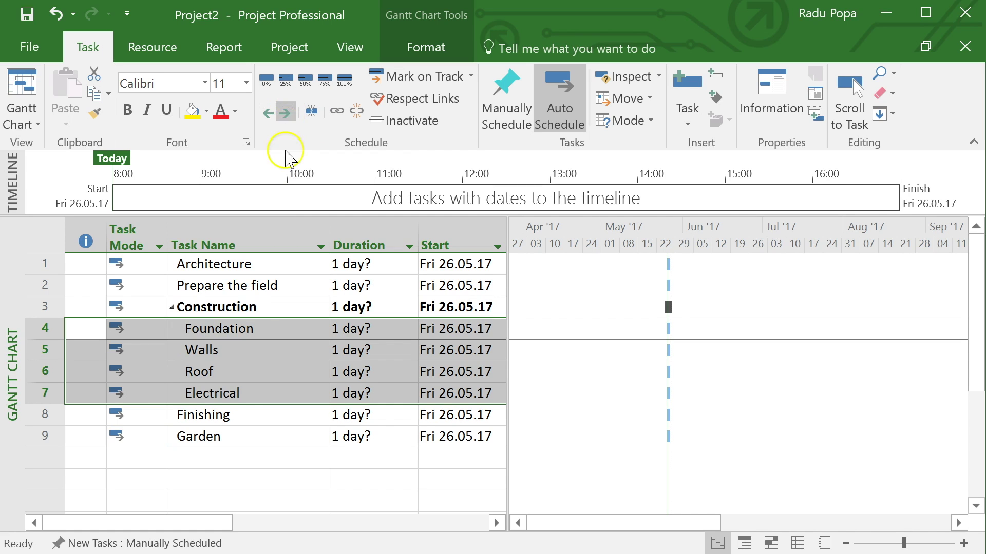
left_click(262, 374)
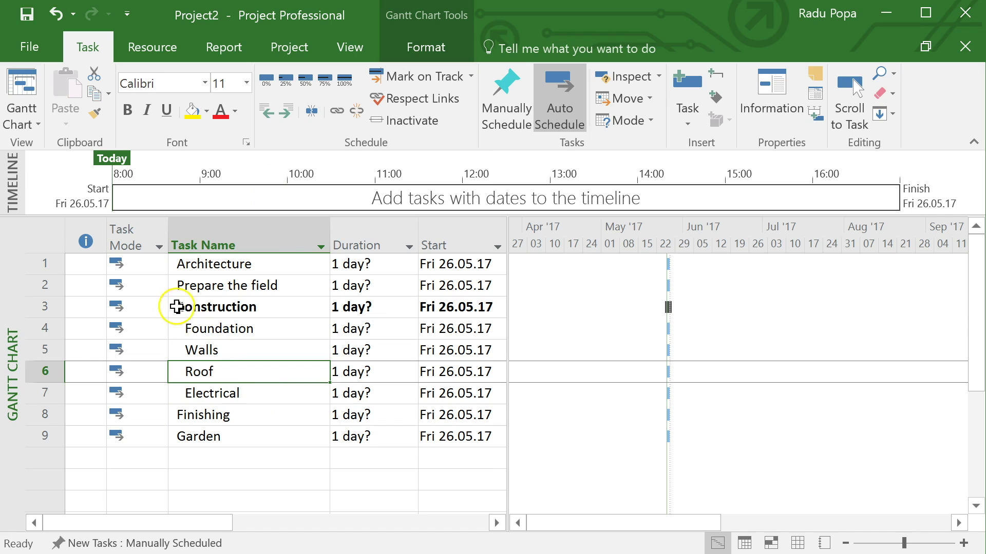
left_click(217, 307)
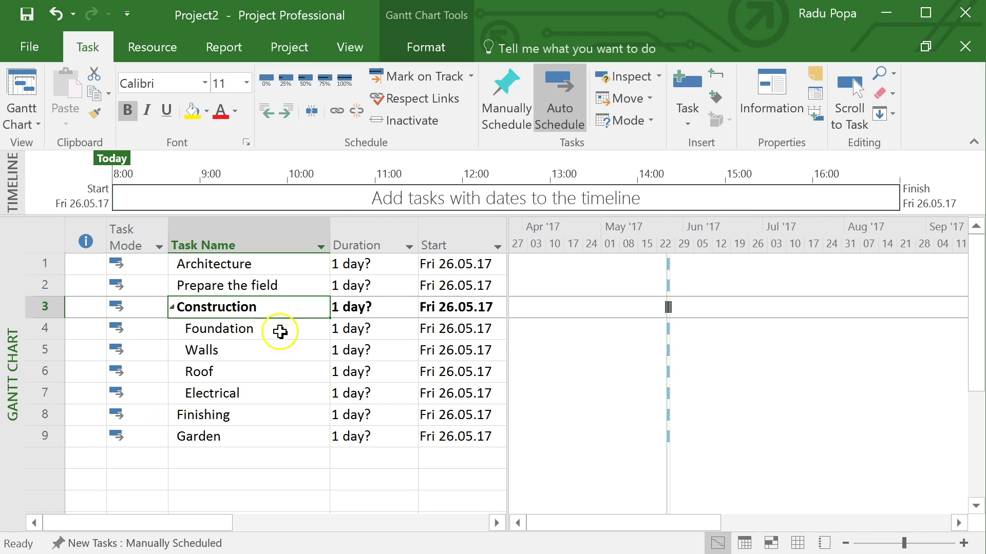
left_click(263, 331)
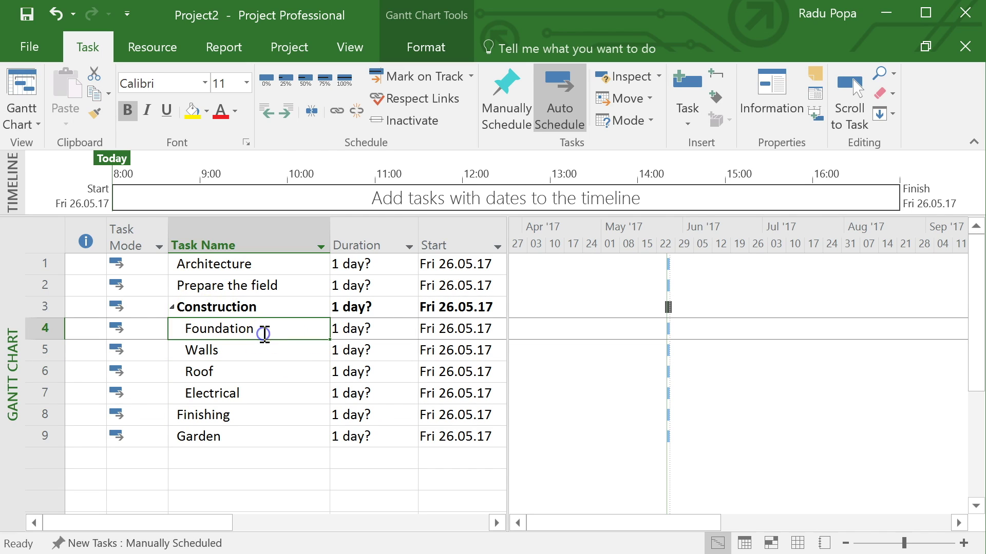
Step: Enter durations of 5, 10, 5 and 5 days for Foundation, Walls, Roof and Electrical
left_click(242, 349)
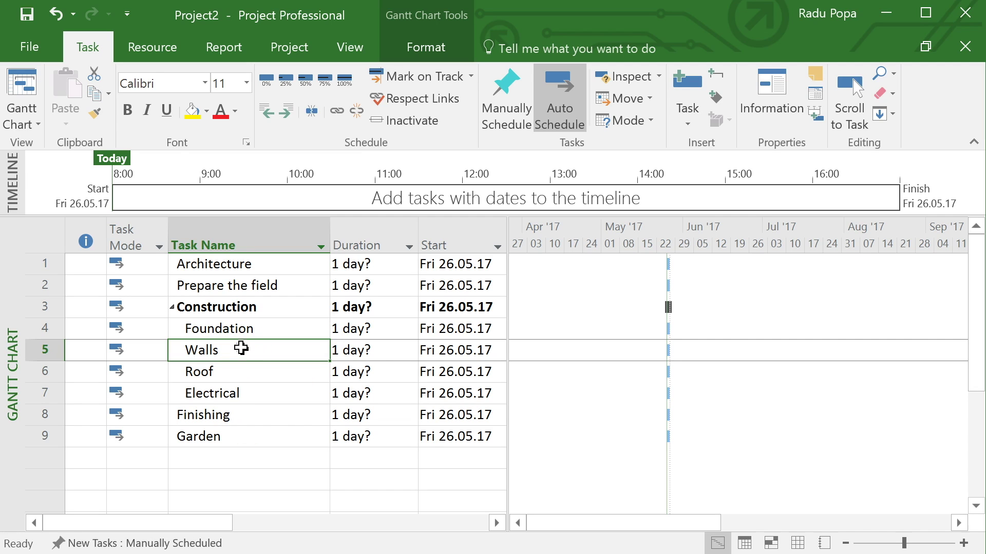
left_click(377, 336)
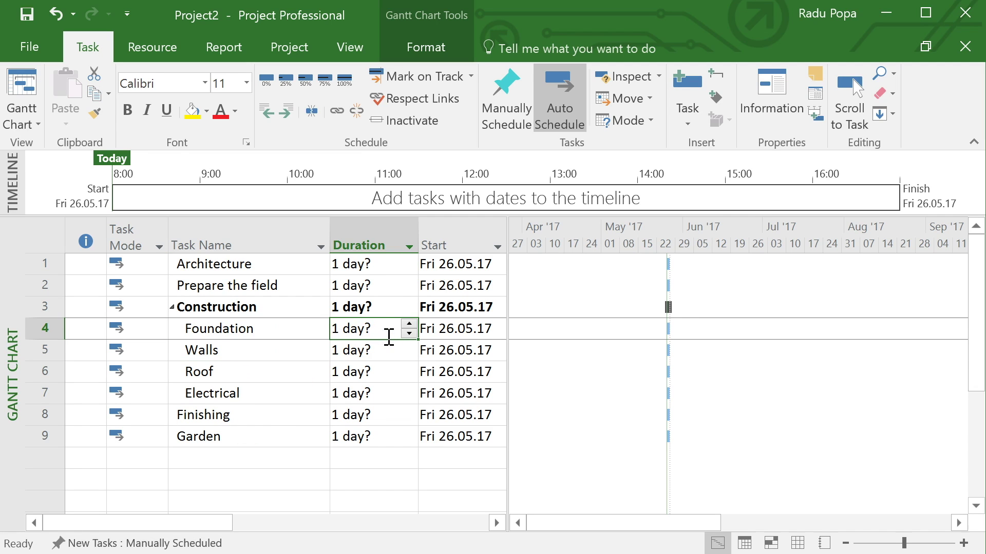
type("5")
key("Return")
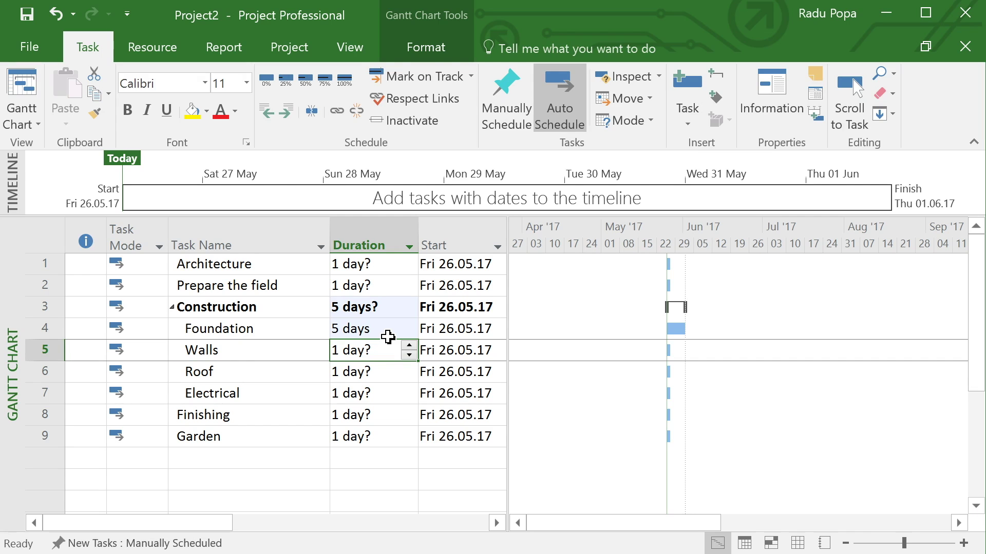
type("10")
key("Return")
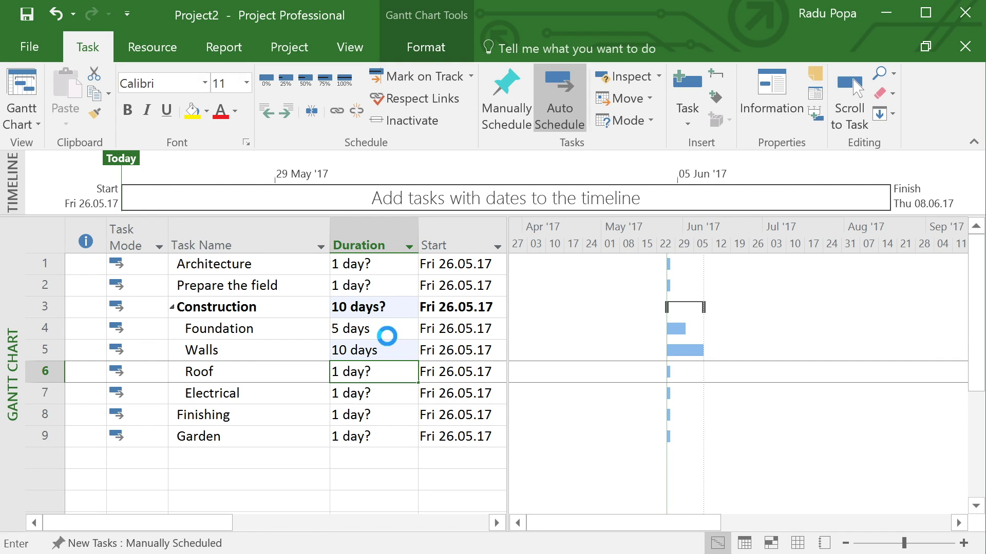
type("5")
key("Return")
type("5")
key("Return")
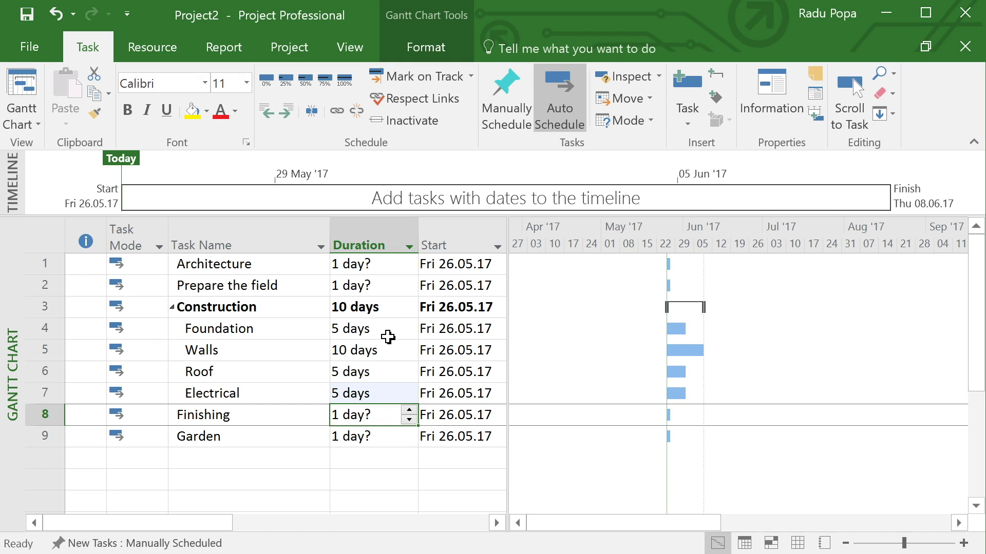
Step: Review the new durations and bring the Finish dates into view
left_click(299, 329)
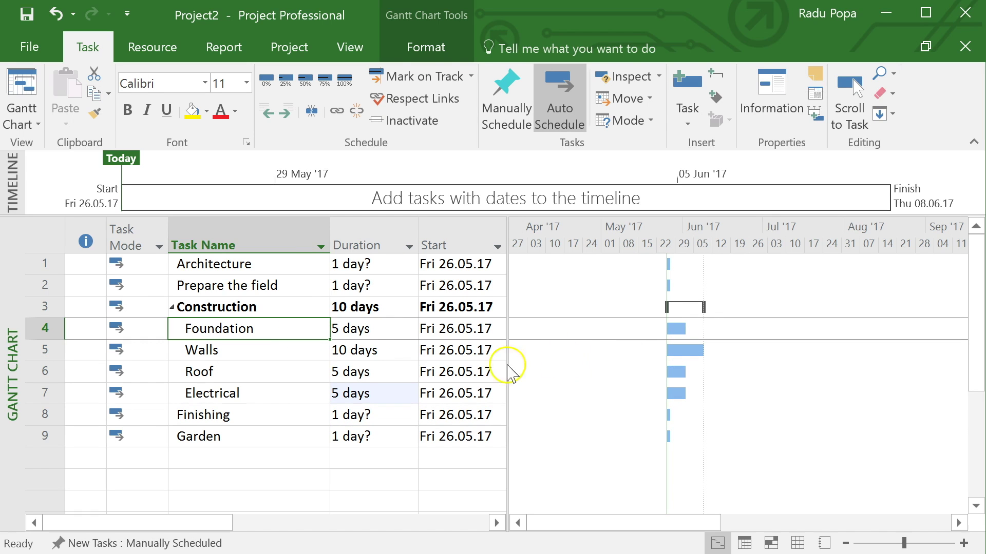
left_click_drag(363, 328, 359, 394)
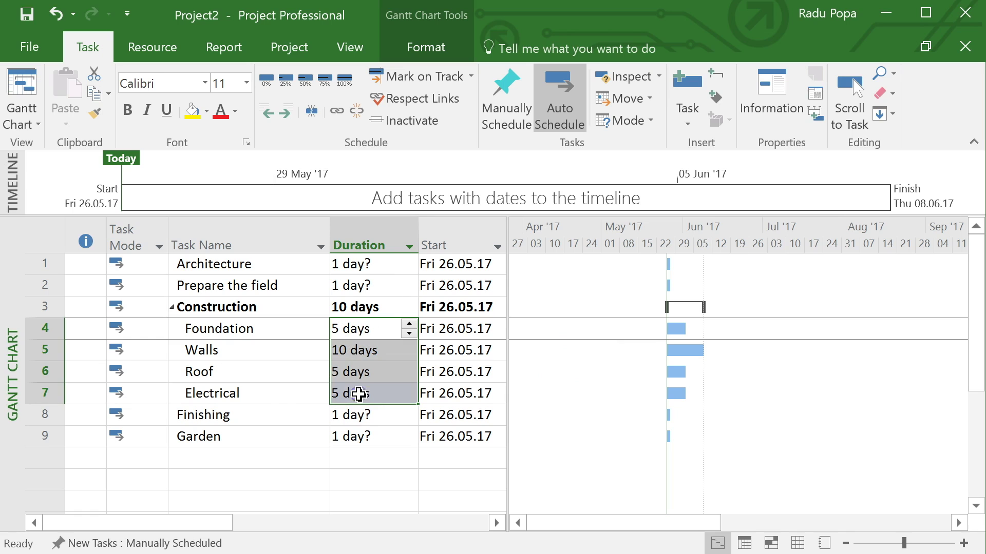
left_click(277, 400)
left_click(277, 354)
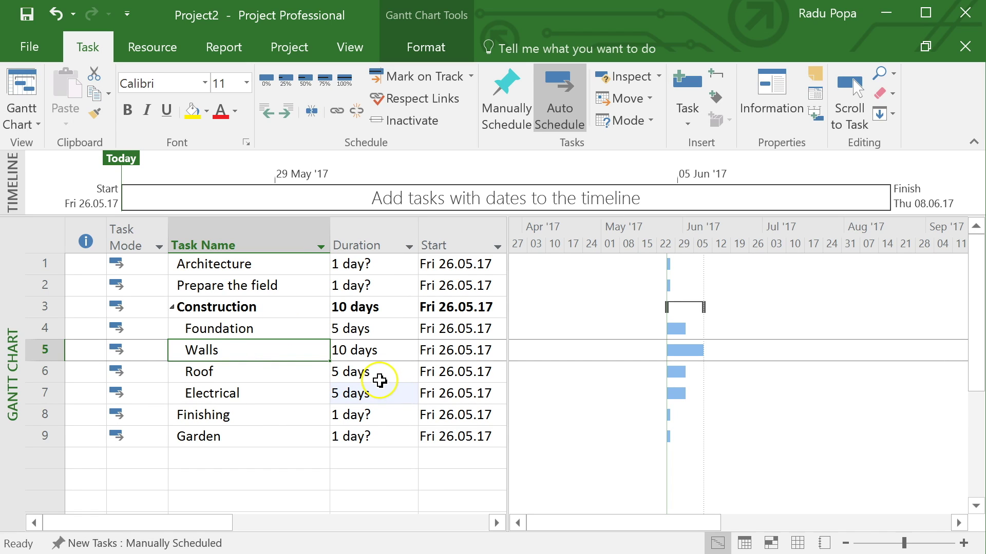
left_click(496, 523)
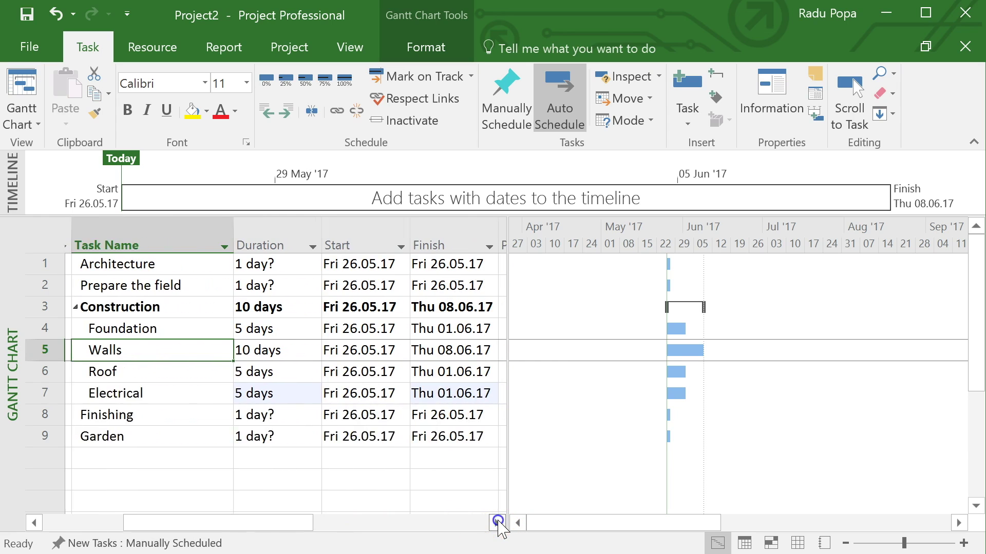
Step: Link Walls after Foundation by entering predecessor 4
left_click_drag(263, 523, 194, 521)
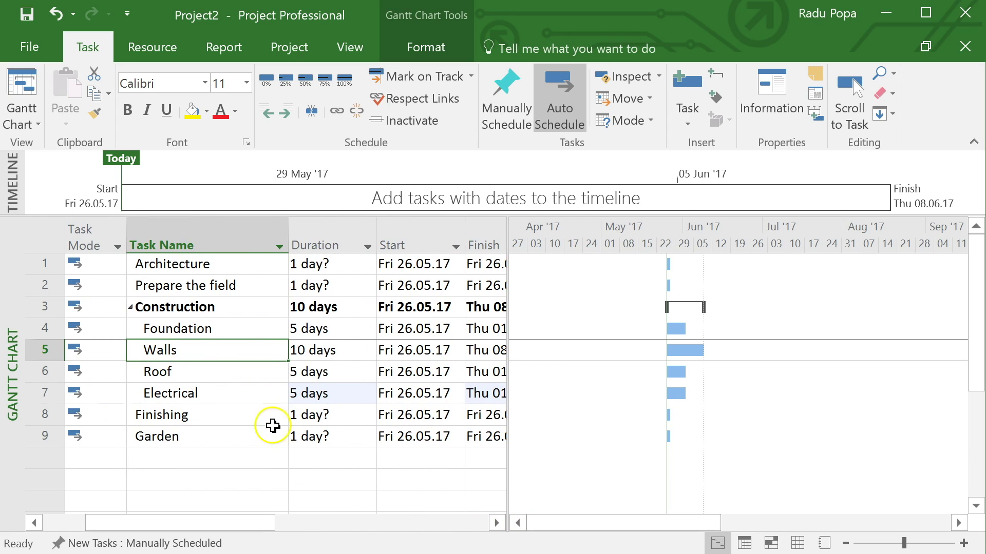
left_click(162, 331)
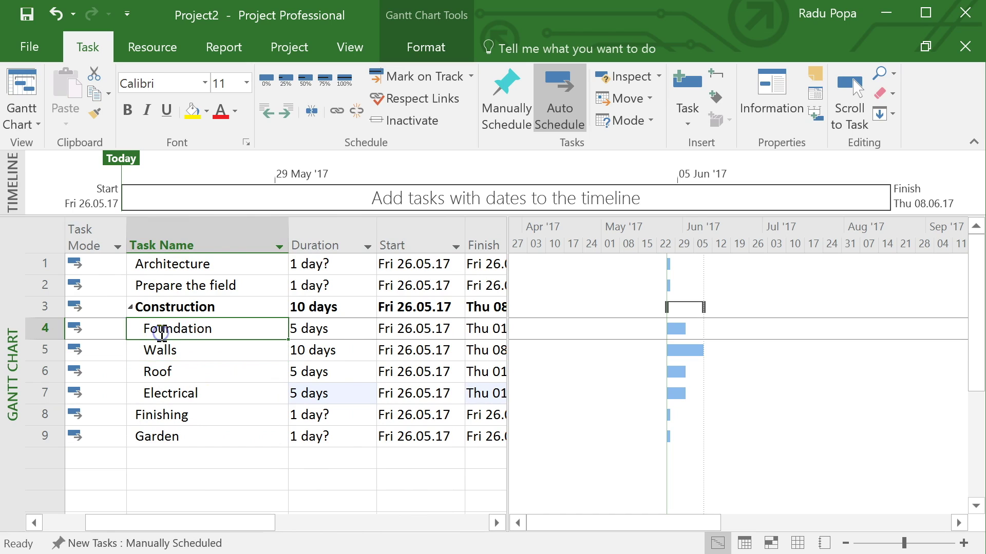
left_click(177, 353)
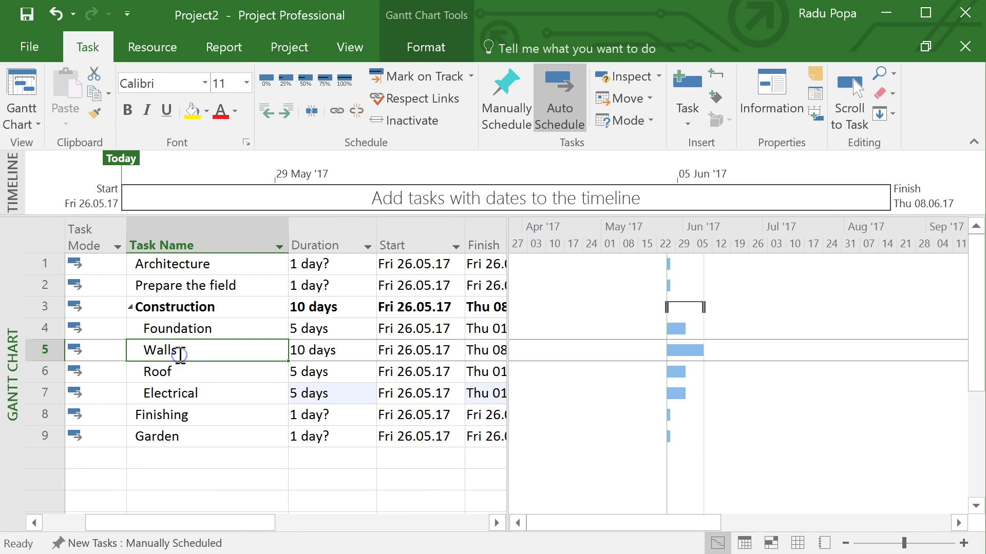
left_click(174, 325)
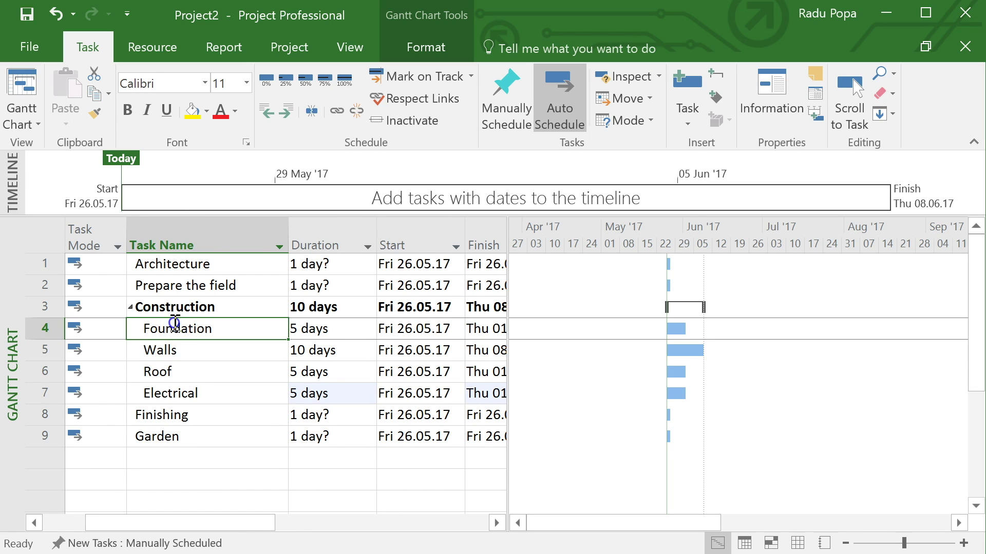
left_click(497, 523)
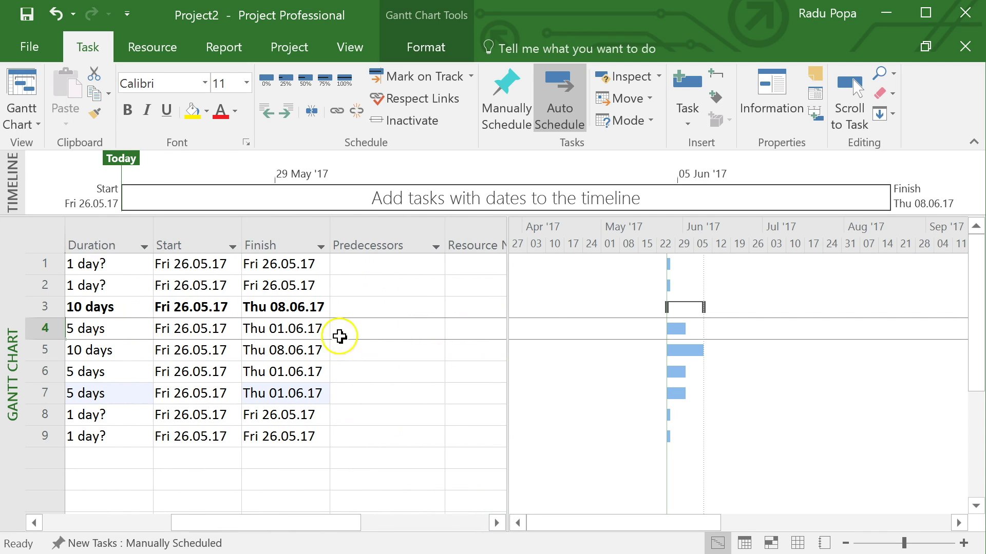
left_click(375, 345)
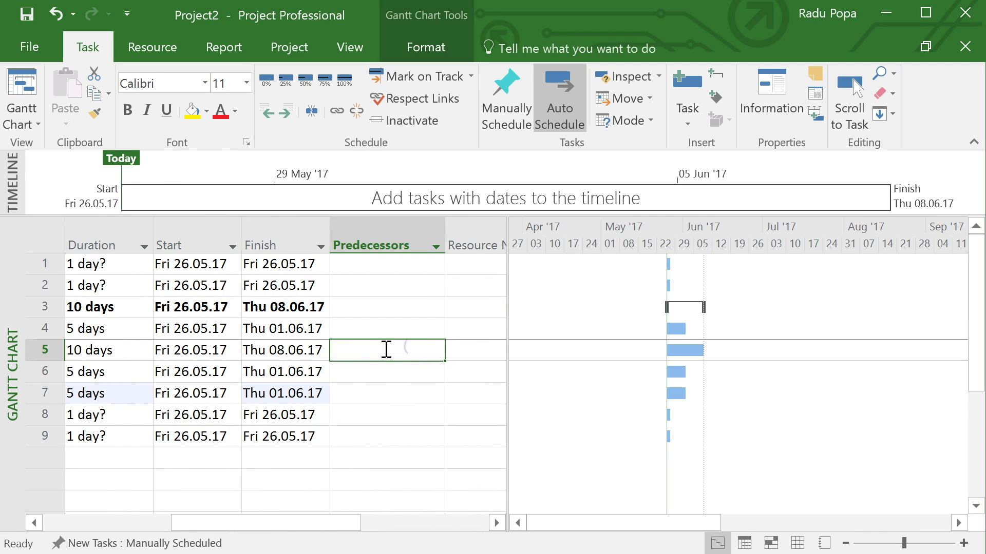
left_click_drag(308, 523, 344, 519)
key("Return")
left_click(200, 350)
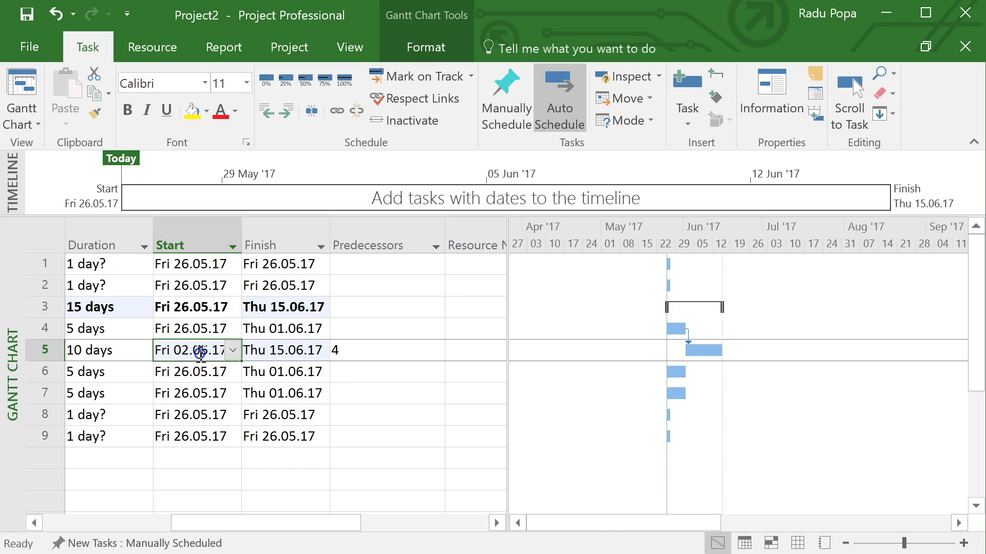
key("Left")
key("Left")
key("Left")
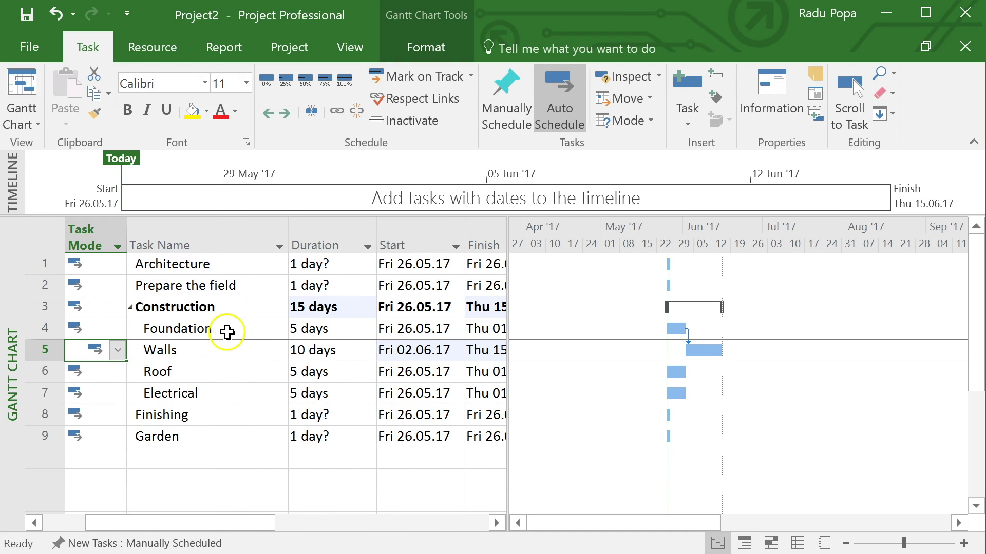
left_click(224, 332)
left_click(212, 354)
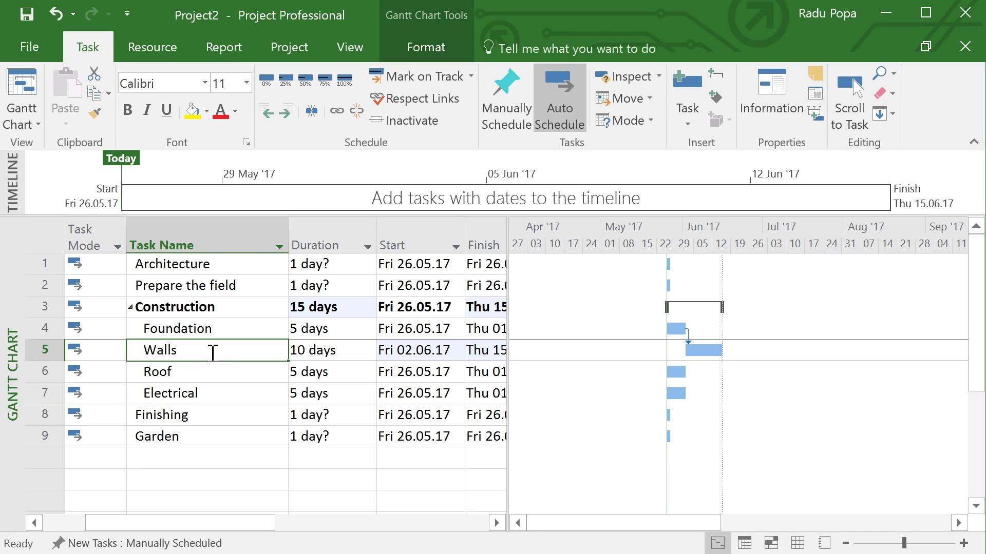
Step: Enter predecessor 5 for Roof and 6 for Electrical
key("Down")
key("Right")
key("Right")
key("Right")
key("Right")
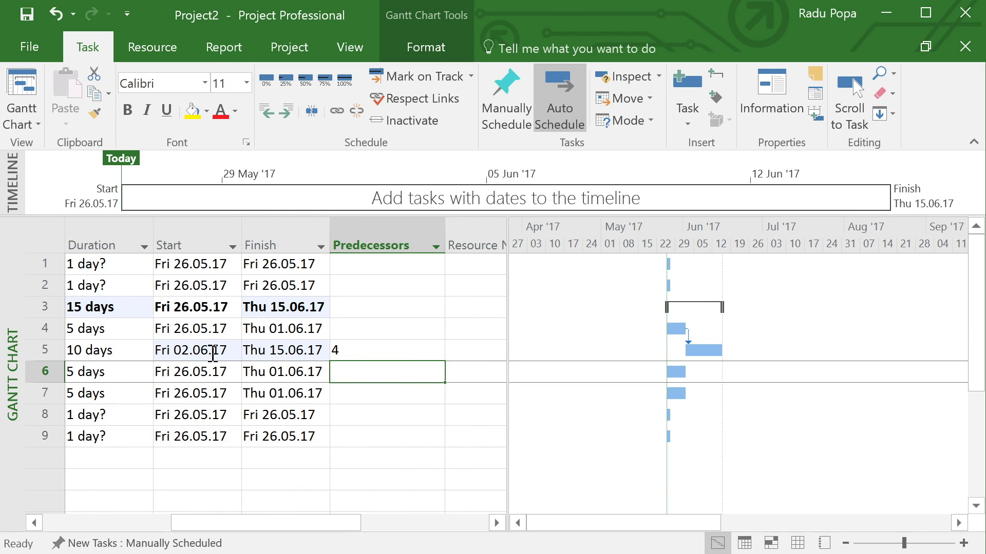
type("5")
key("Return")
type("6")
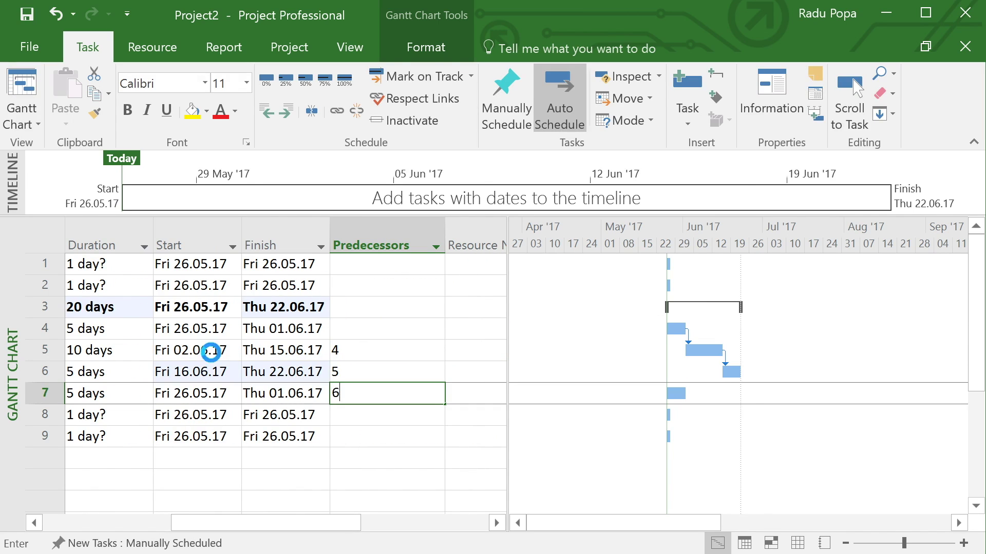
key("Return")
left_click_drag(325, 526, 238, 519)
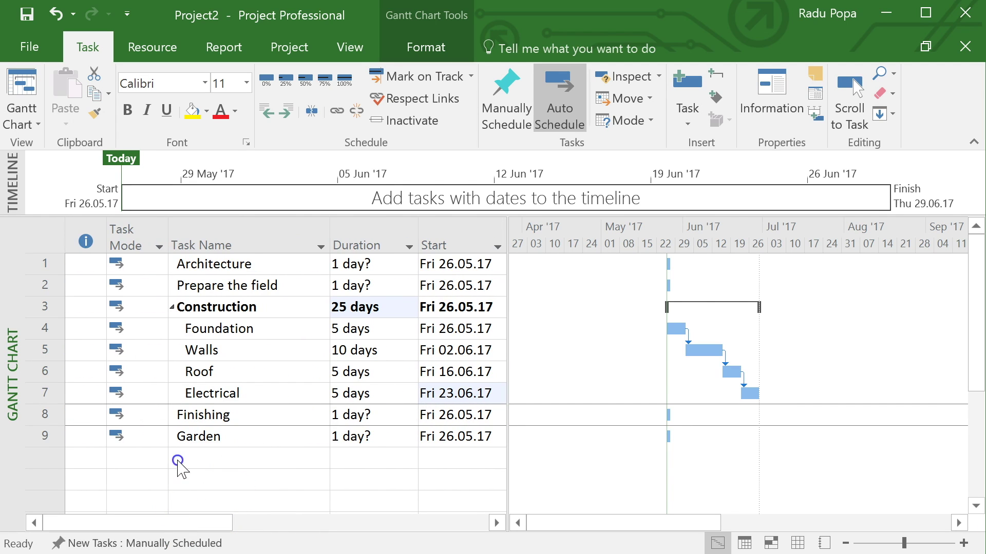
left_click_drag(185, 520, 298, 514)
Step: Zoom the timescale in to days and change Foundation's duration to 7 days
left_click(964, 543)
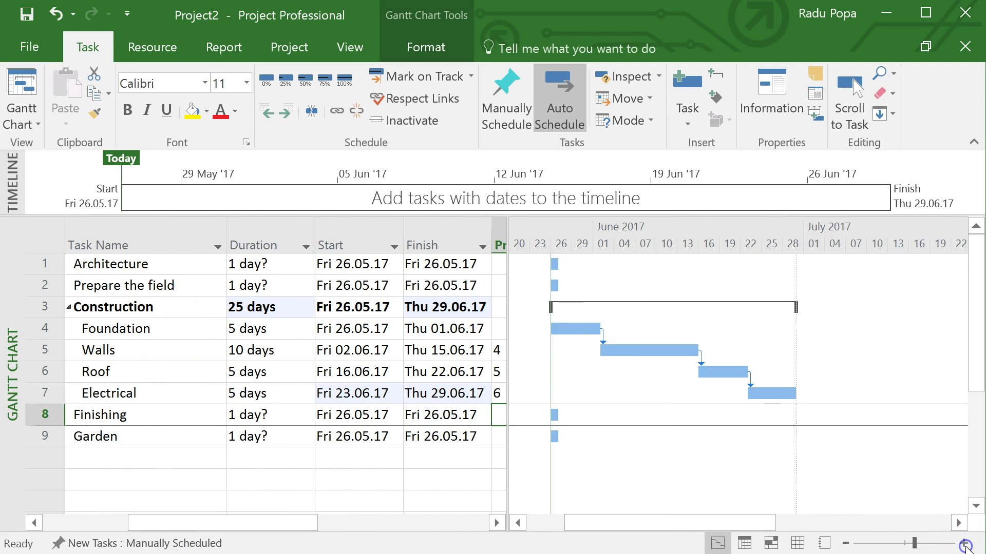
left_click(963, 543)
left_click_drag(862, 528, 703, 510)
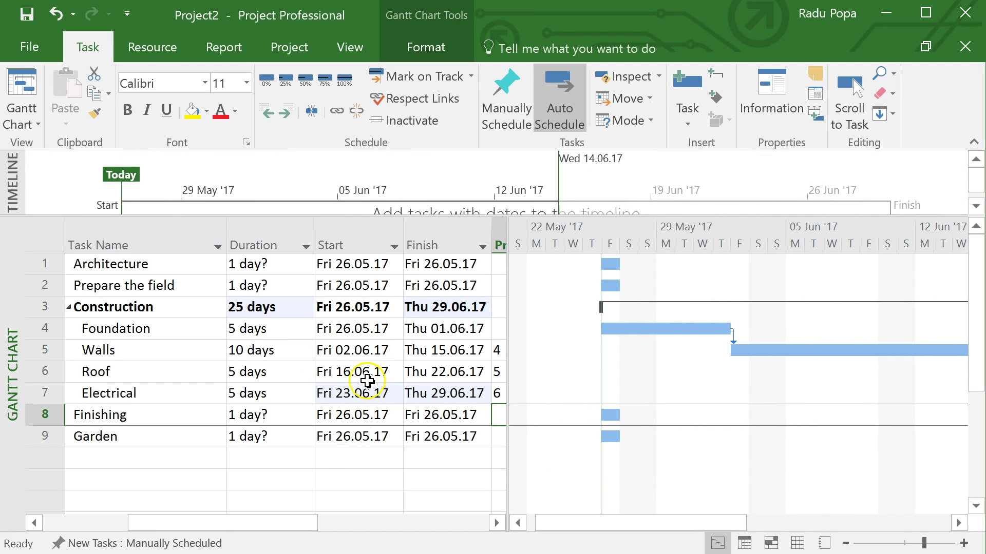
left_click_drag(288, 525, 241, 523)
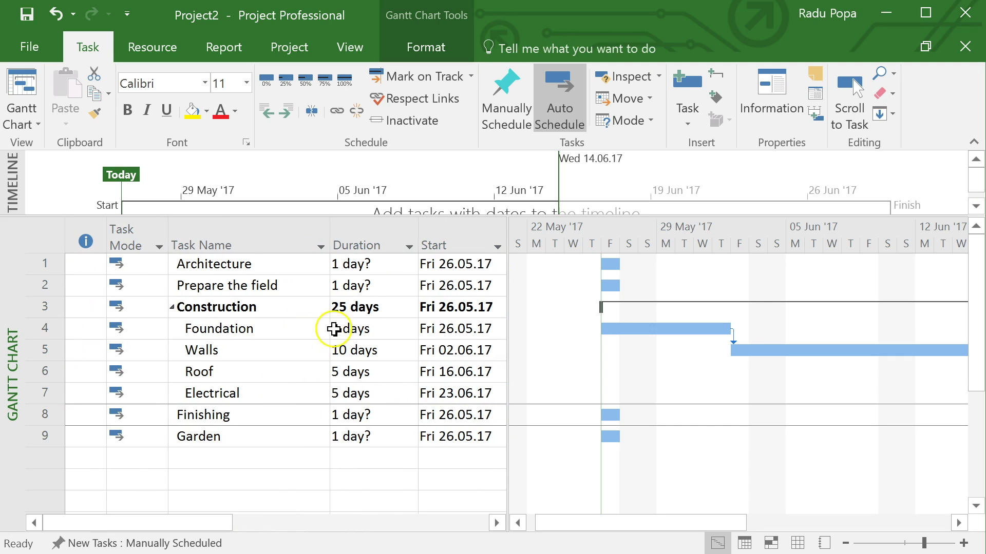
left_click(386, 326)
type("7")
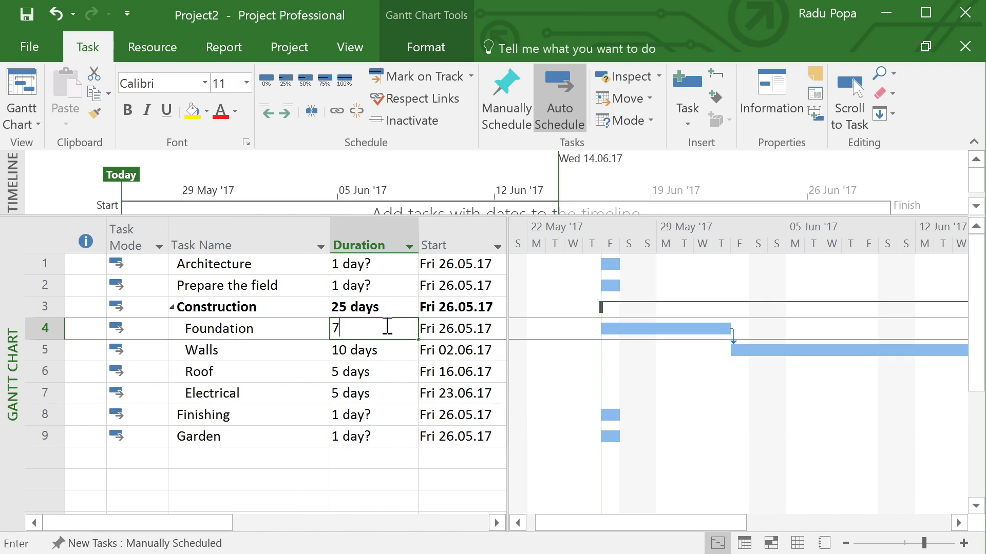
key("Return")
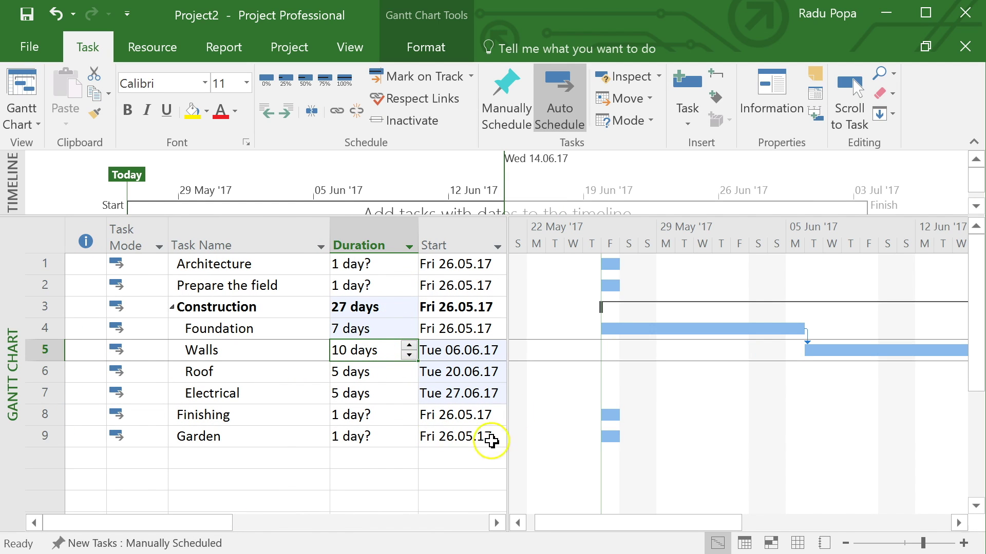
Step: Check the 27-day Construction summary by collapsing and expanding its subtasks
mouse_move(171, 518)
left_mouse_down()
mouse_move(202, 521)
mouse_move(280, 495)
mouse_move(173, 506)
left_mouse_up()
left_click(208, 307)
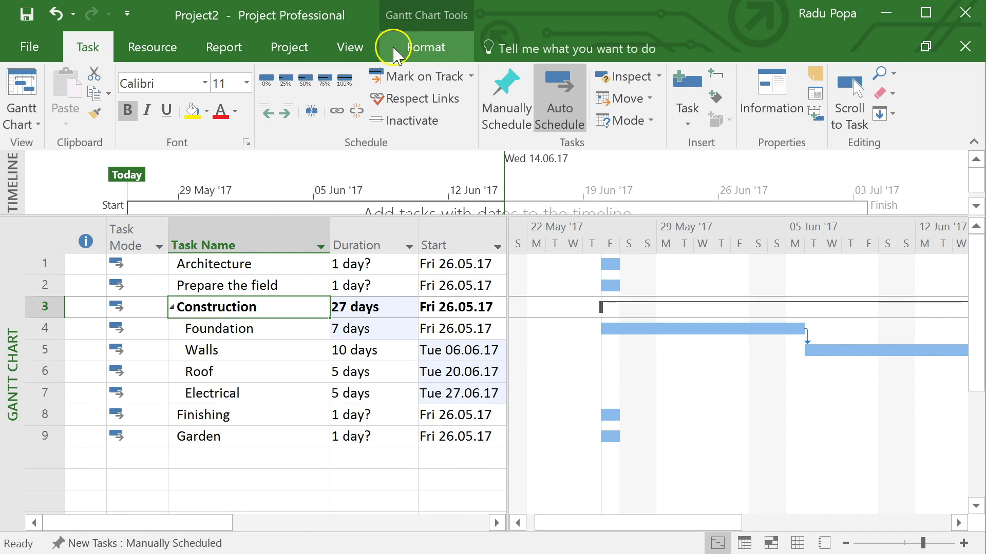
left_click(286, 113)
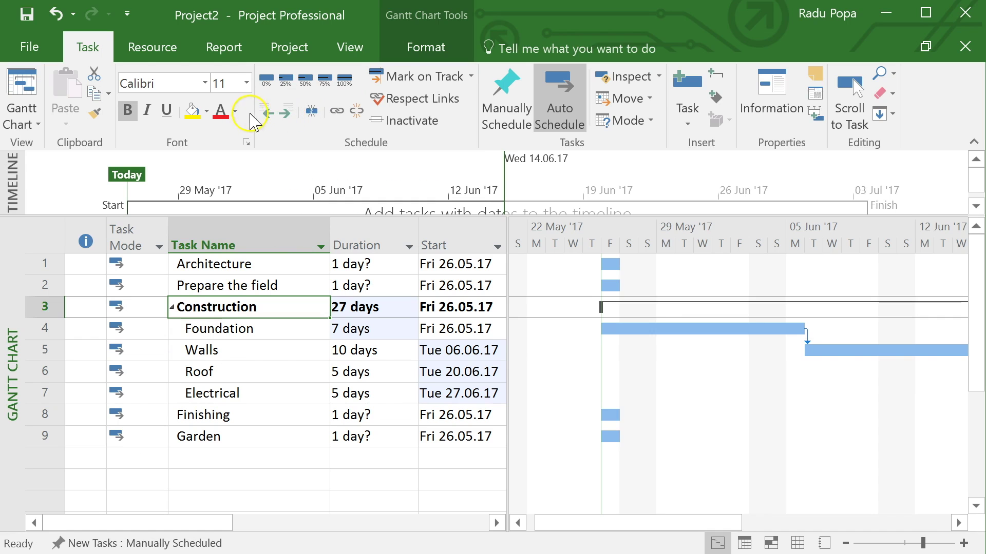
left_click(166, 301)
left_click(170, 306)
left_click(172, 306)
left_click(220, 329)
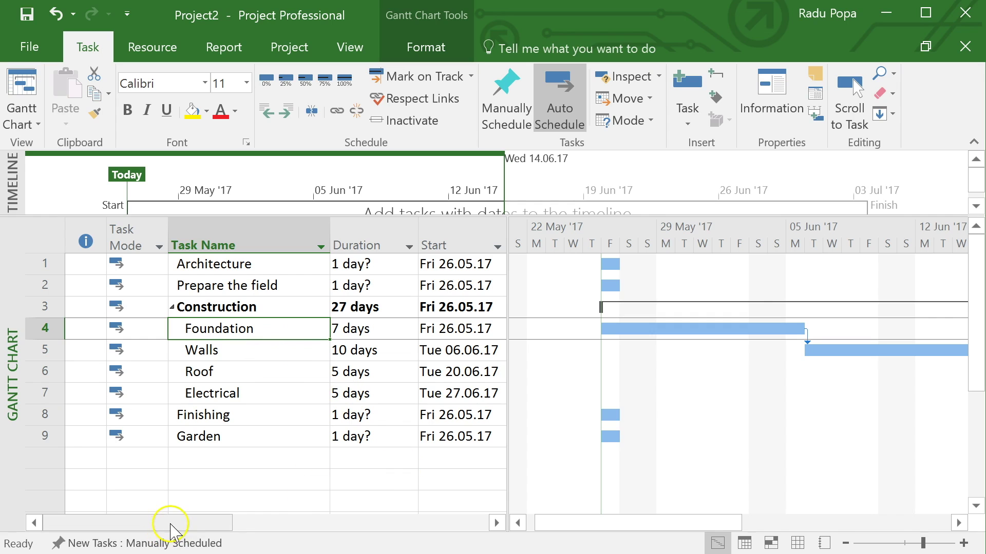
left_click_drag(187, 522, 288, 519)
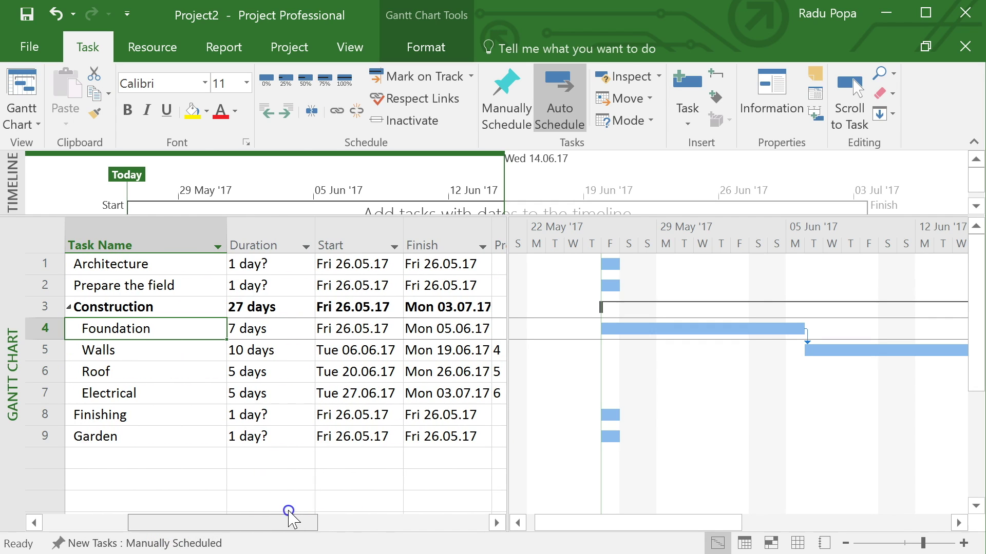
left_click(358, 220)
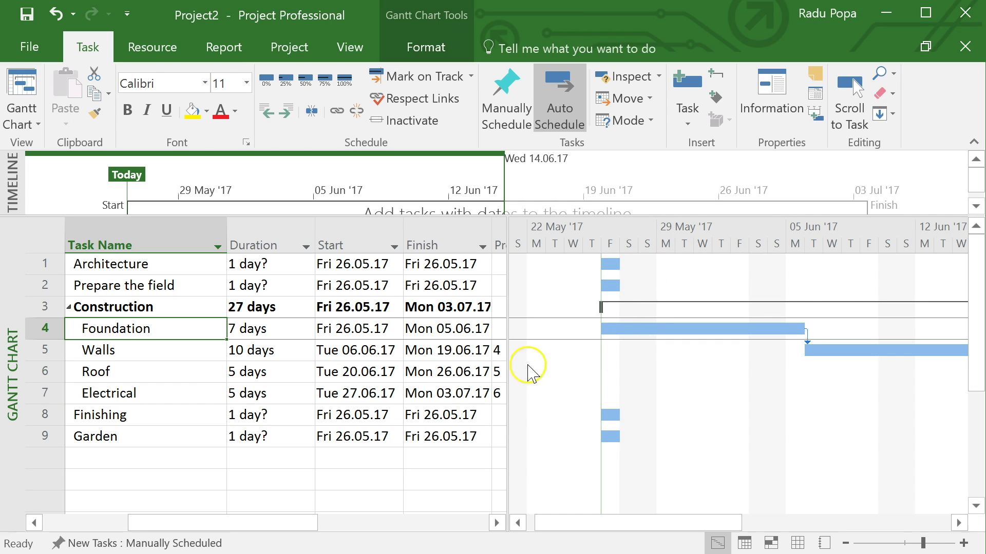
Step: Hide the Start and Finish columns
left_click_drag(359, 226, 425, 226)
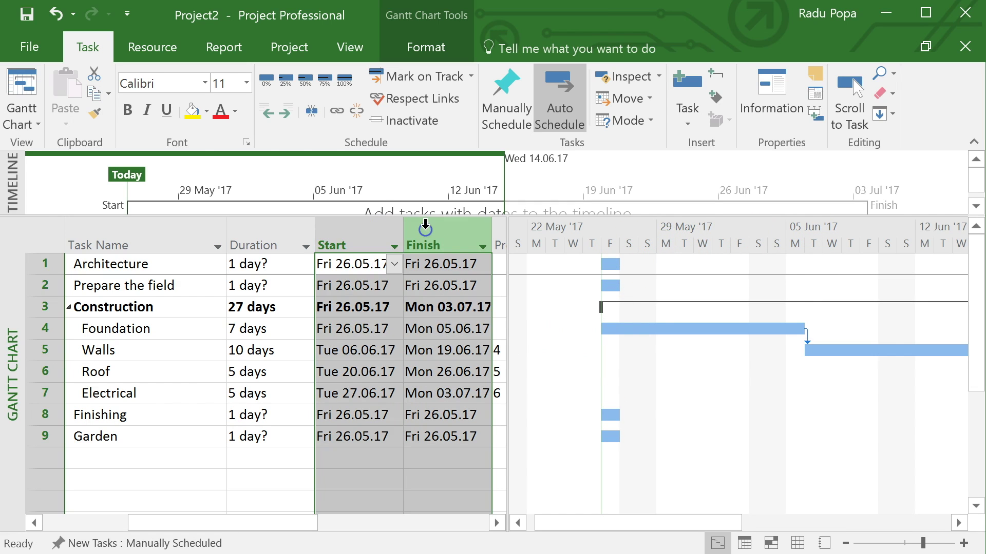
left_click(378, 218)
right_click(379, 218)
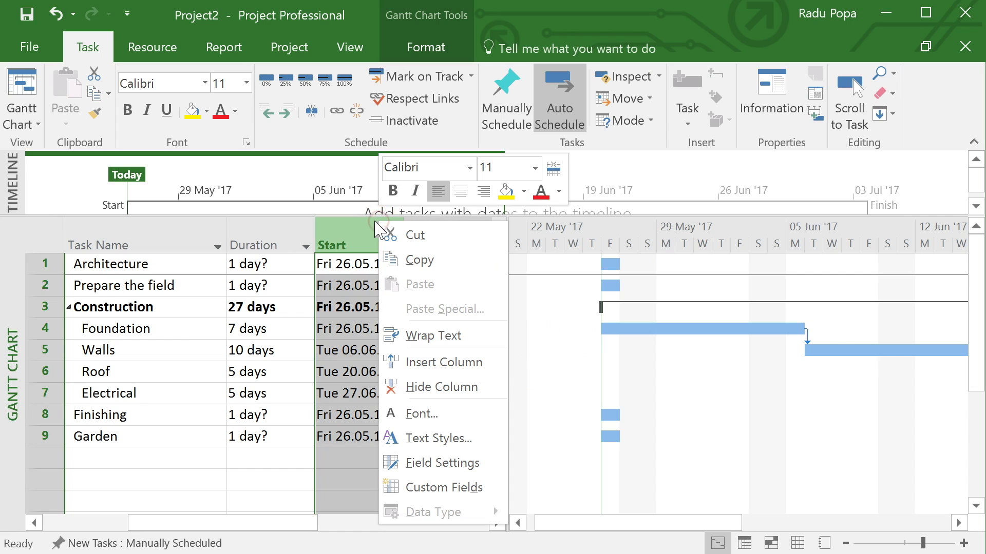
left_click(443, 384)
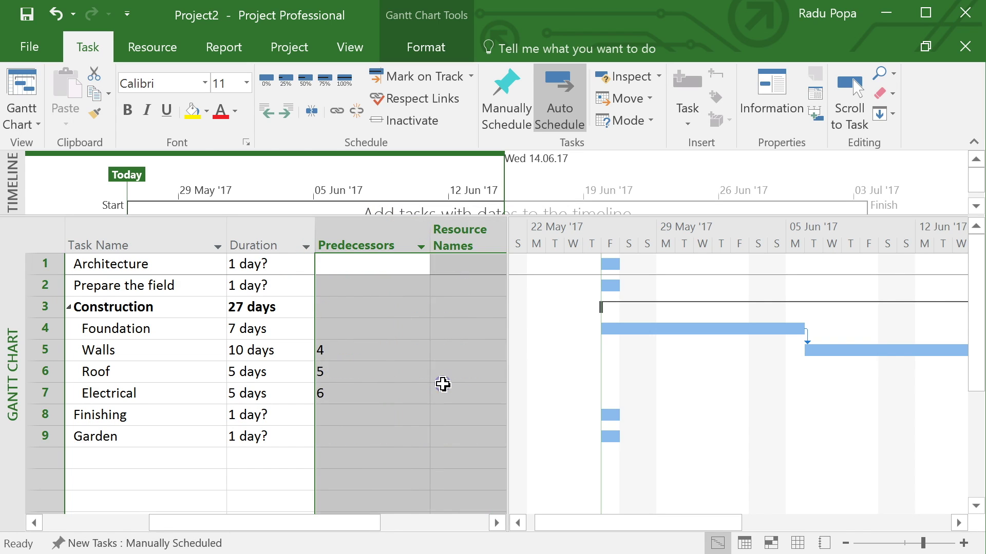
left_click(405, 299)
Step: Insert a narrow % Complete column before Predecessors
left_click_drag(334, 521, 382, 485)
right_click(387, 242)
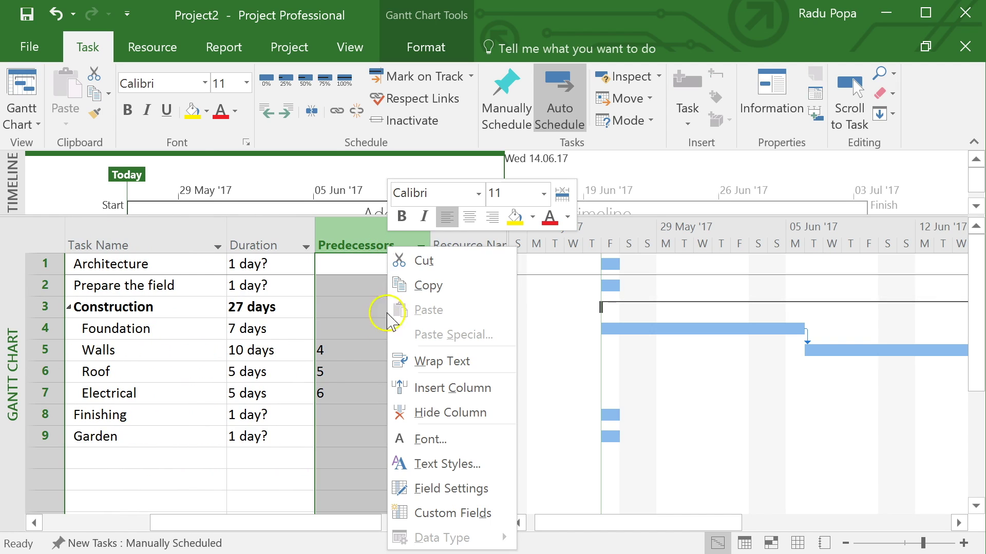
left_click(425, 389)
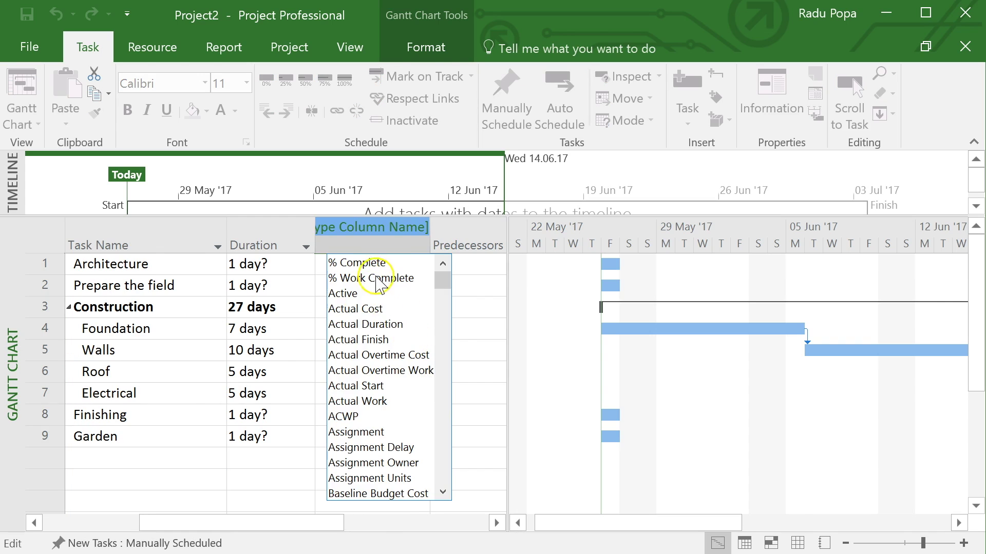
left_click(374, 264)
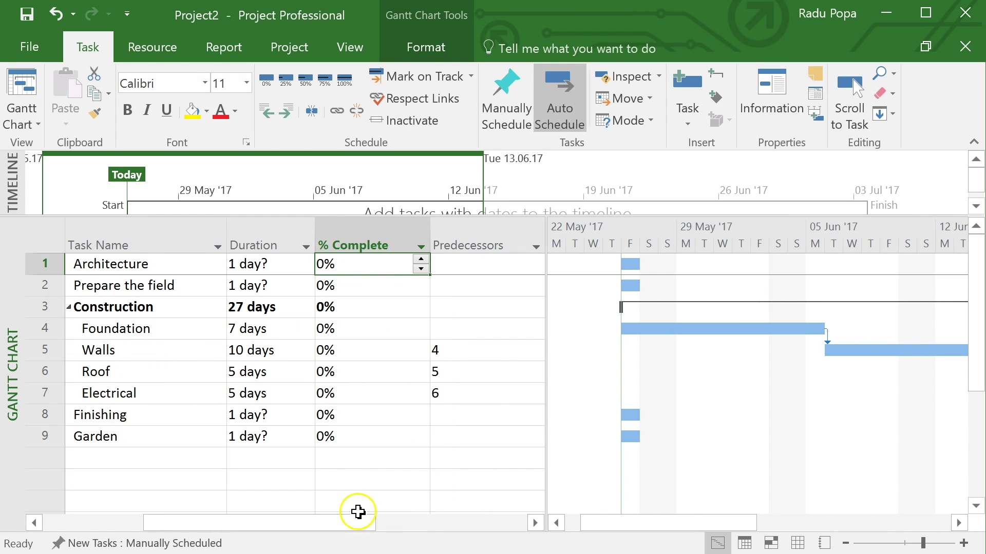
left_click_drag(429, 226, 404, 229)
left_click_drag(352, 523, 220, 521)
left_click(219, 304)
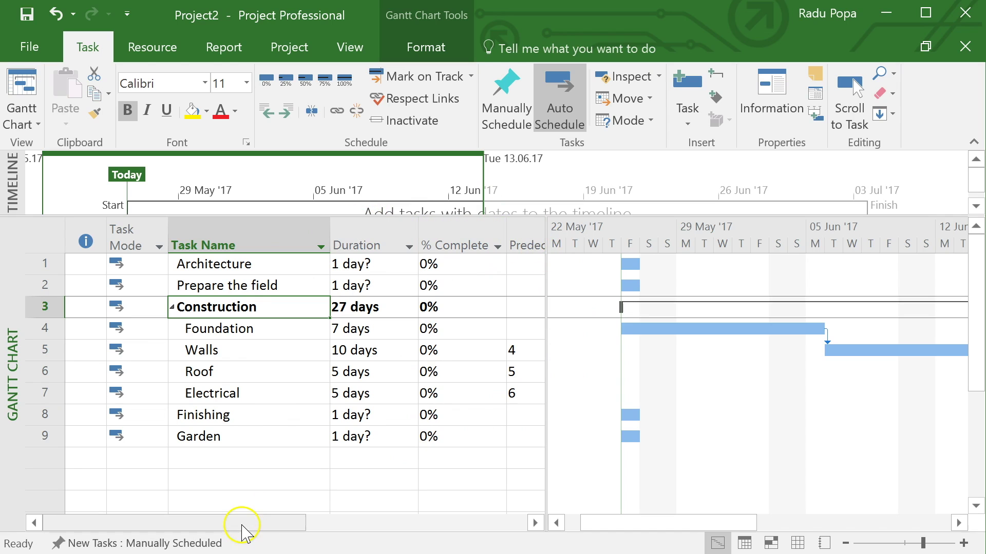
Step: Filter the Task Name column to show only Construction and its subtasks
left_click_drag(242, 526, 429, 553)
left_click(200, 372)
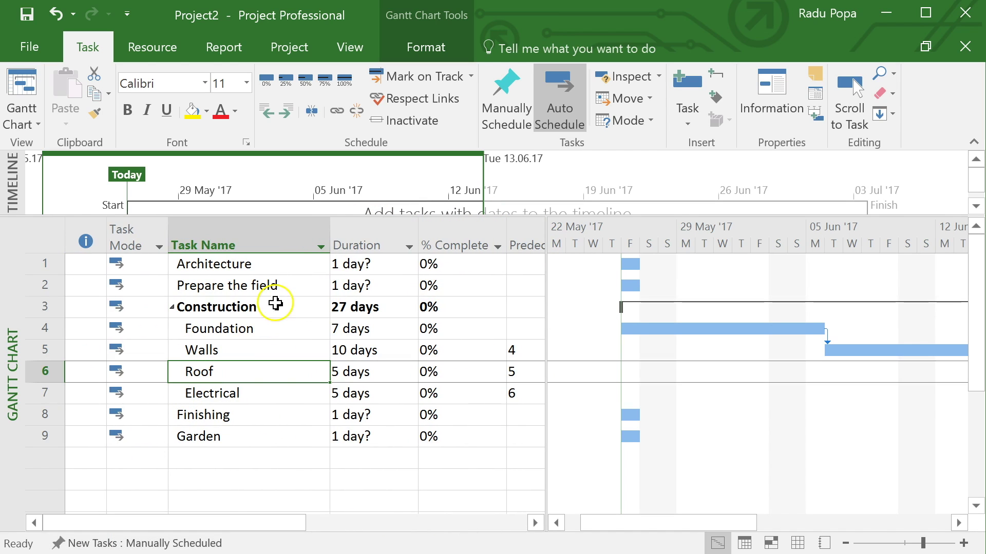
left_click(322, 246)
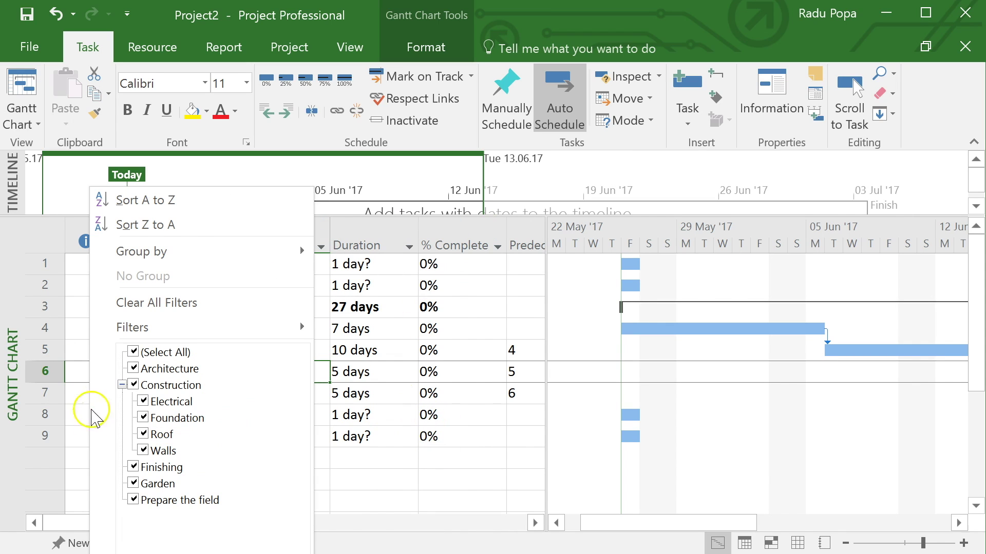
left_click(134, 353)
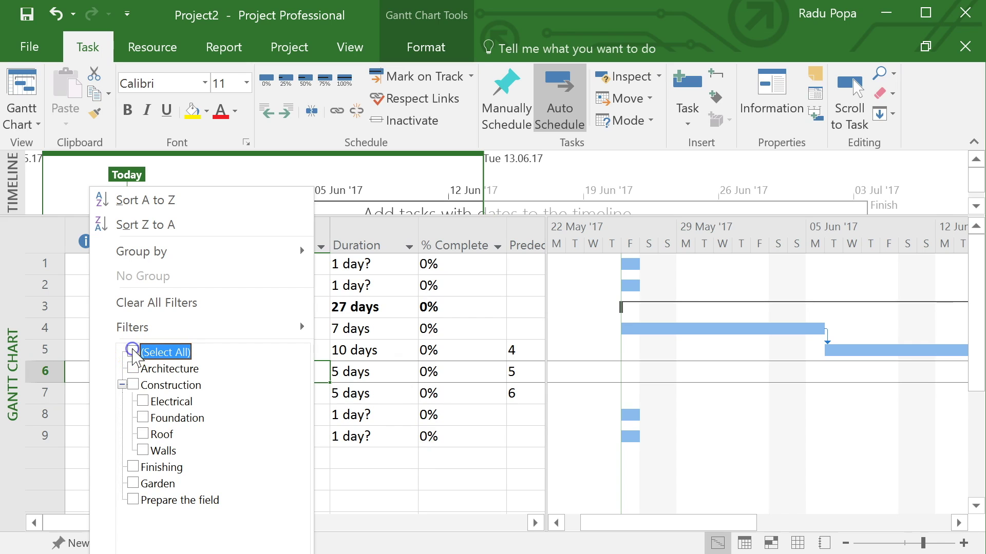
left_click(134, 385)
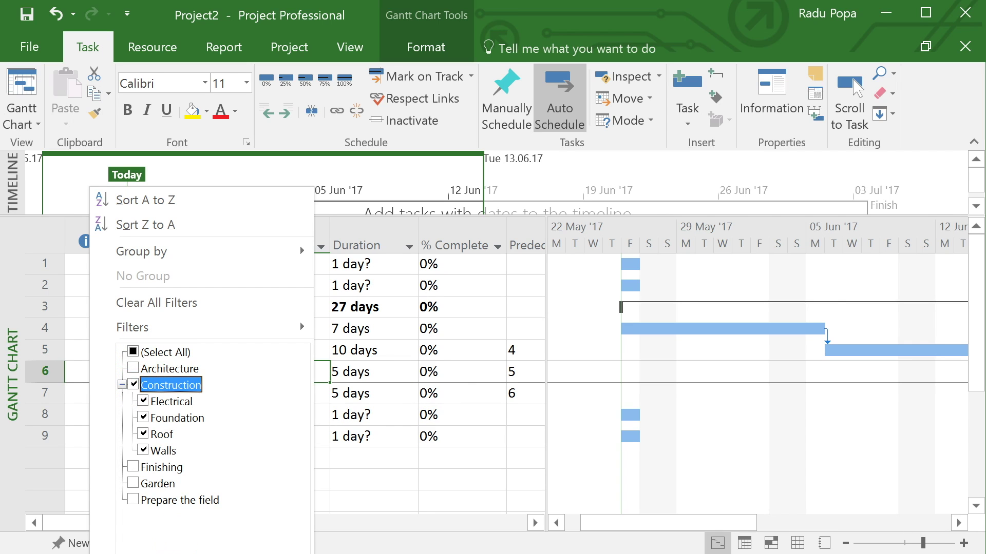
key("Return")
left_click(329, 433)
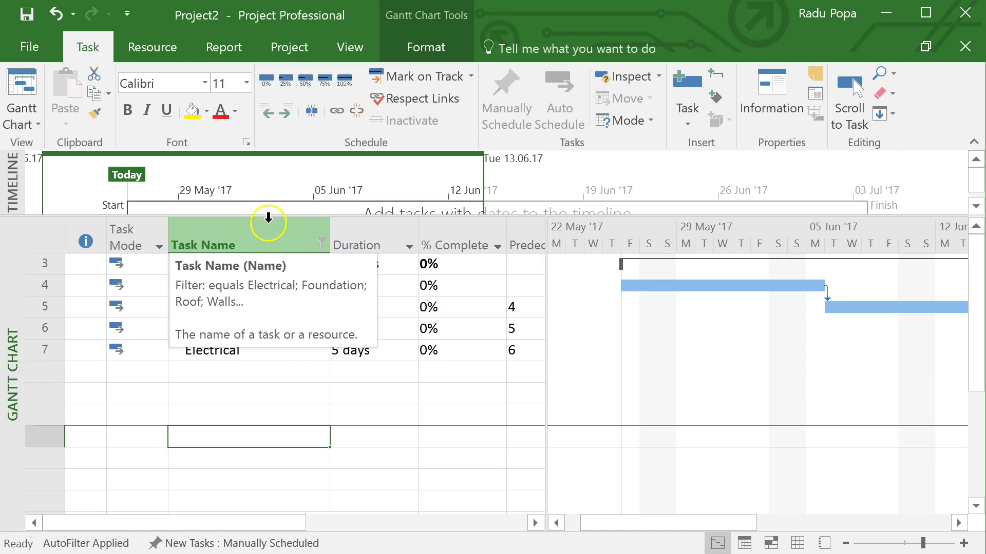
Step: Reset the Task Name filter to (Select All) and make the timeline pane slightly taller
left_click(321, 246)
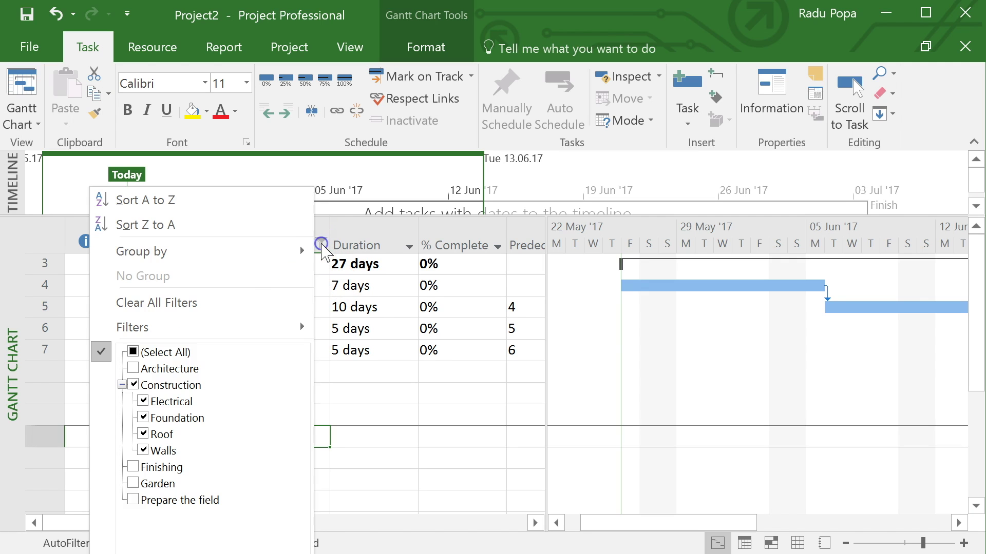
left_click(133, 351)
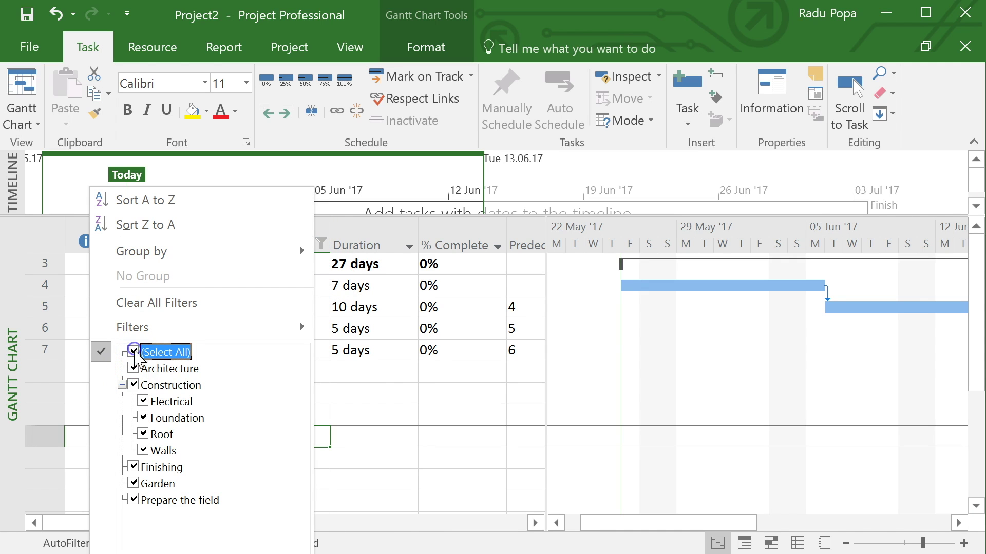
key("Return")
left_click(307, 372)
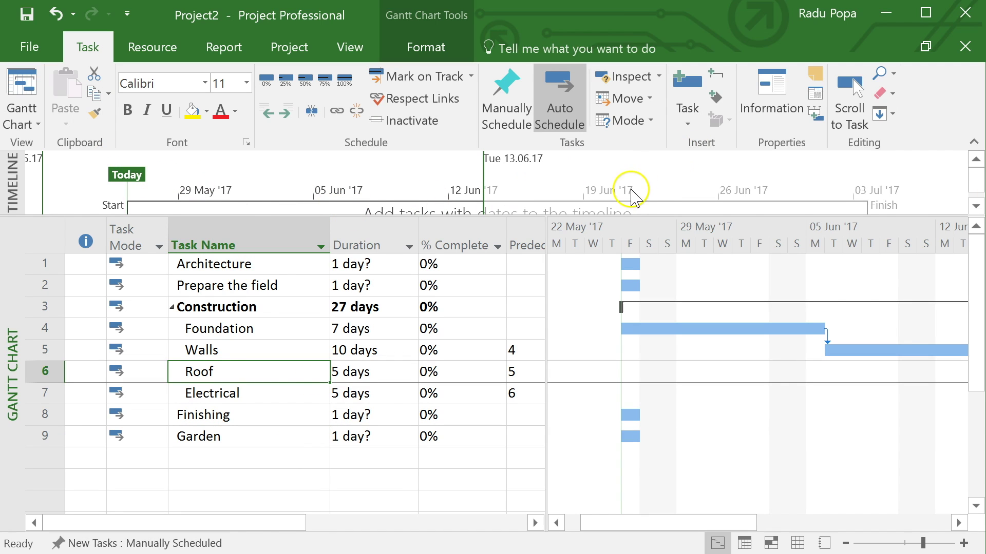
left_click(295, 461)
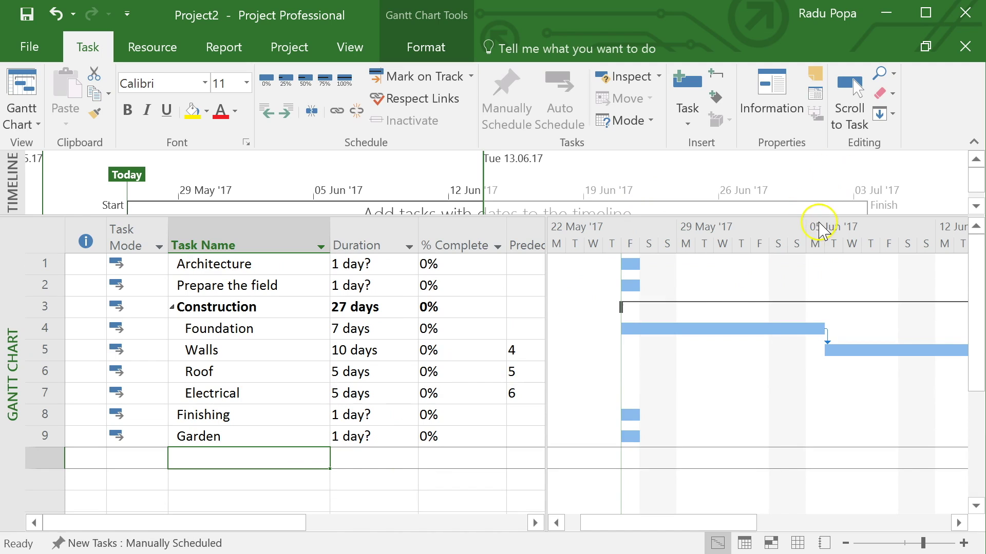
left_click_drag(818, 216, 815, 232)
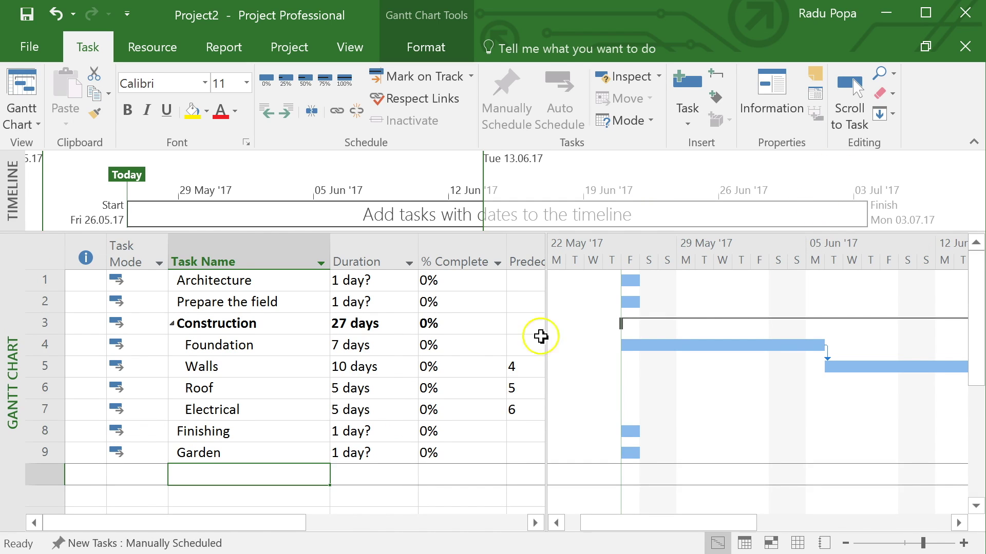
Step: Add the Construction task to the timeline as a bar spanning Fri 26.05.17 to Mon 03.07.17
left_click(255, 318)
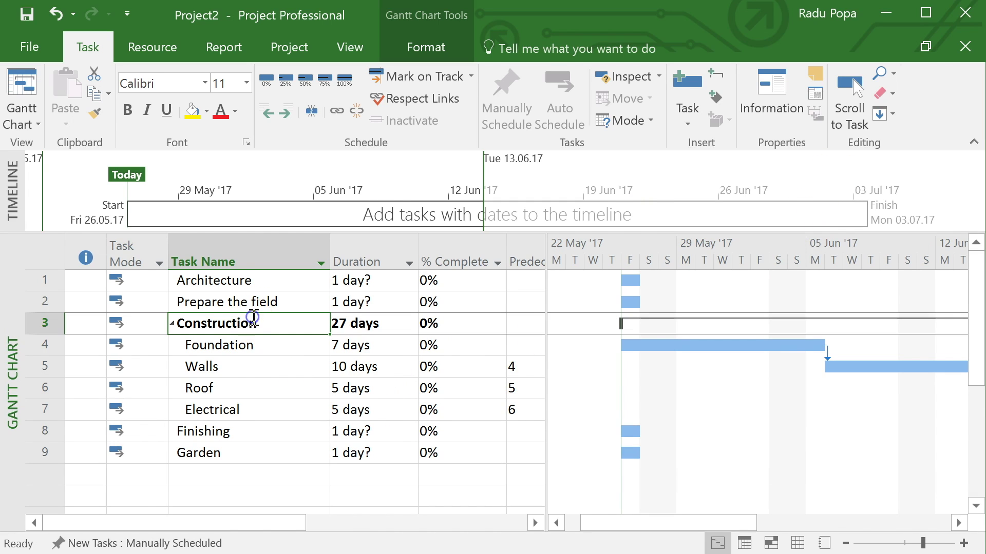
left_click_drag(420, 154, 819, 107)
left_click(852, 103)
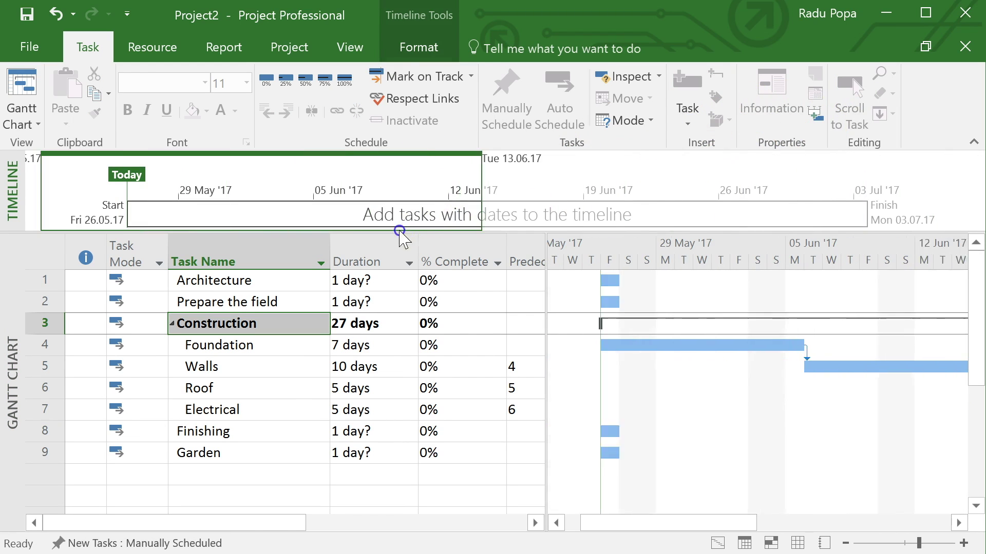
left_click(236, 322)
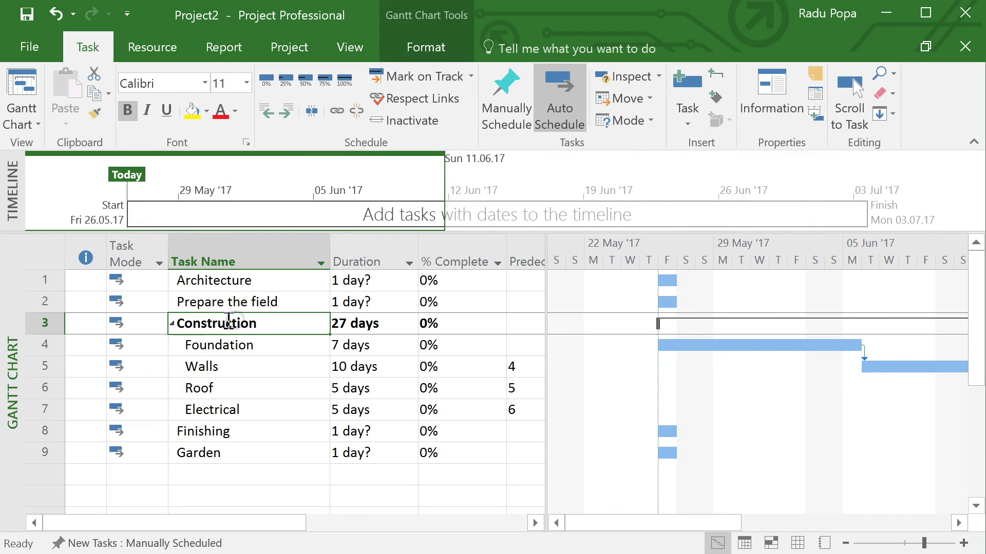
left_click(46, 323)
right_click(46, 323)
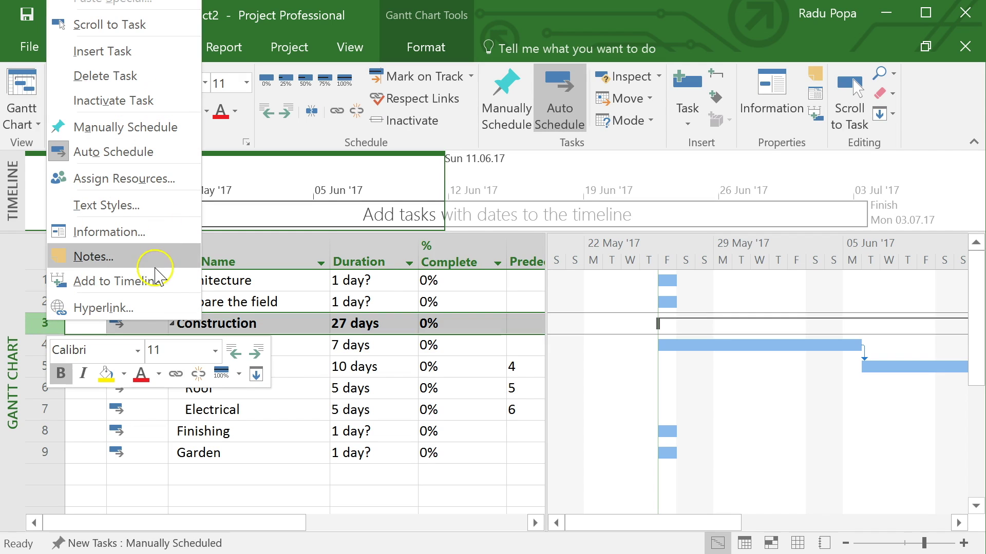
left_click(156, 288)
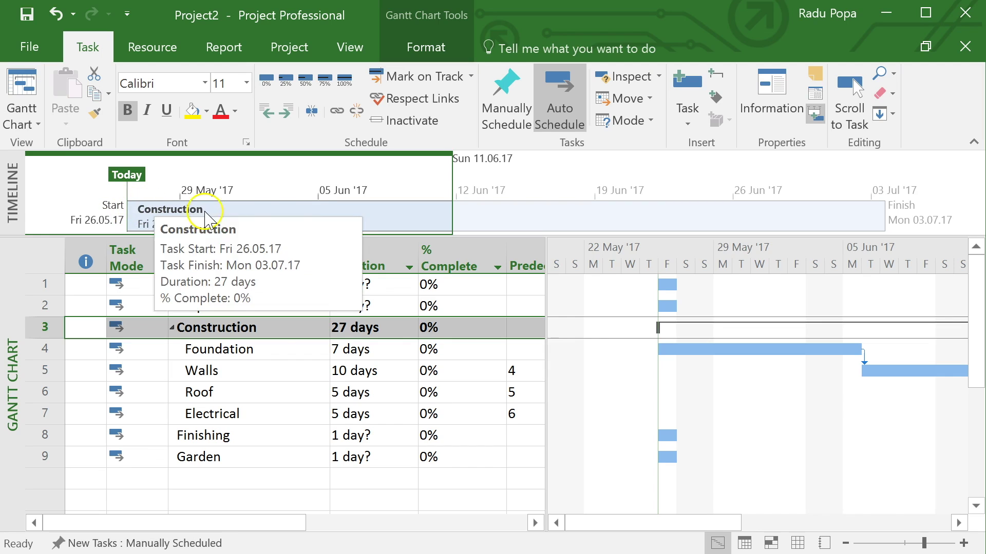
Step: Add the Prepare the field task to the timeline as well
left_click(325, 429)
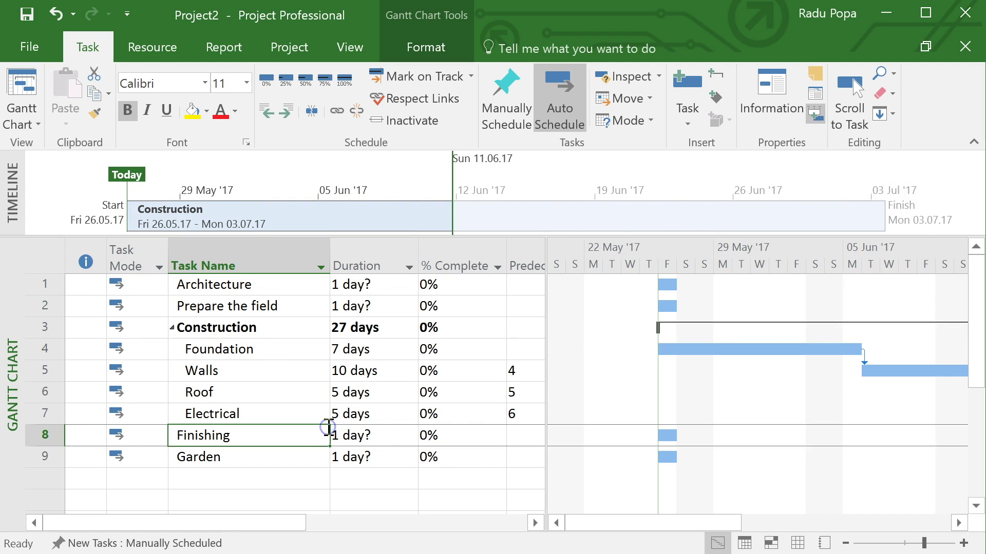
left_click(208, 305)
left_click(47, 305)
right_click(47, 305)
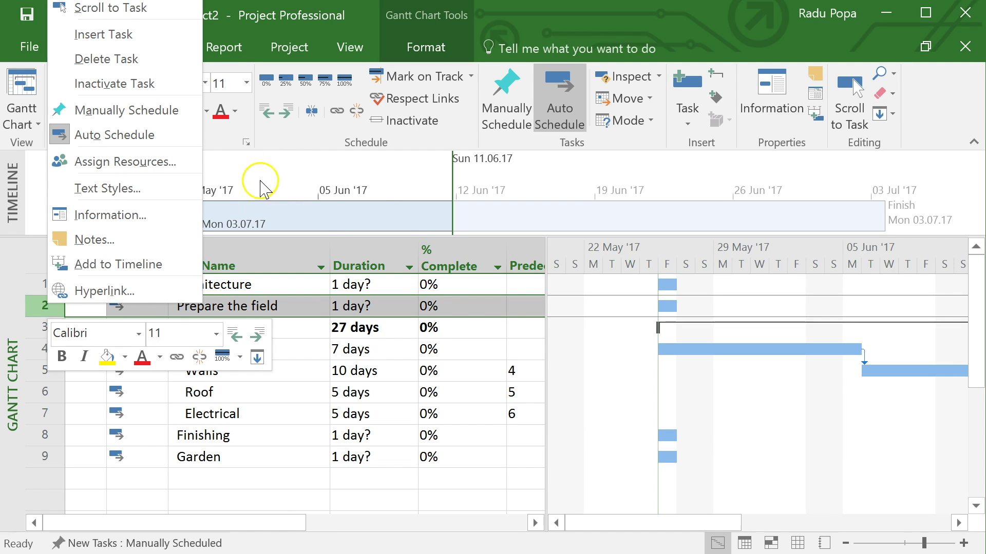
left_click(149, 264)
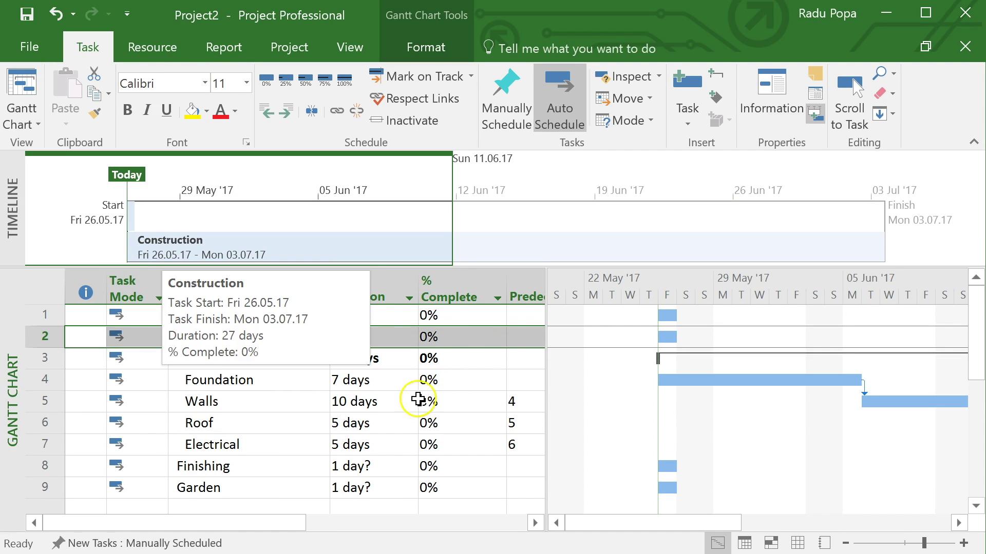
left_click(390, 402)
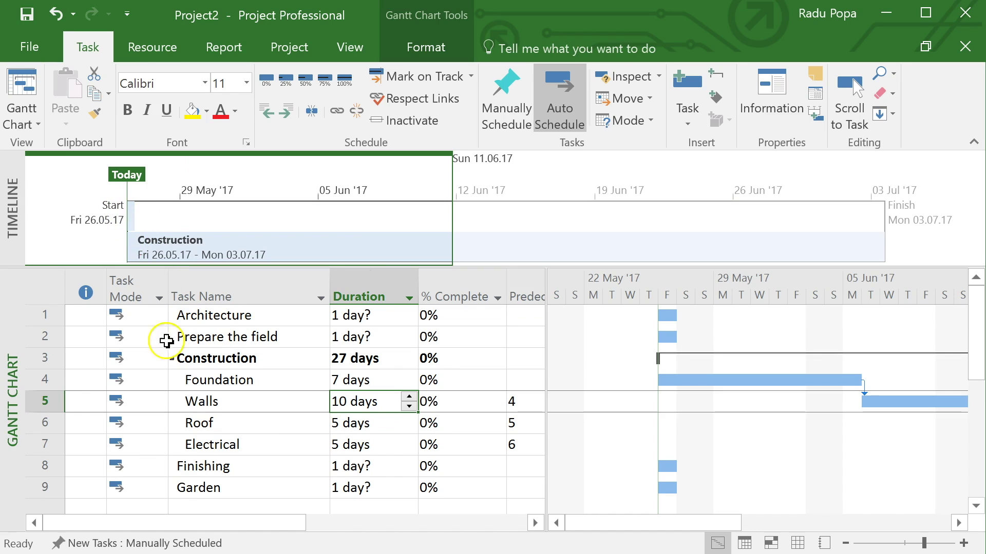
left_click(433, 343)
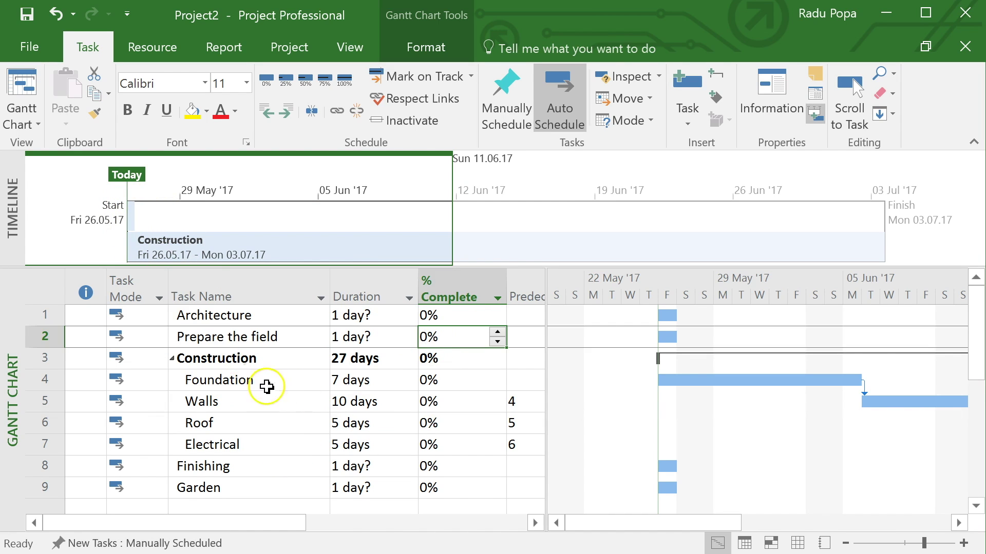
left_click(238, 359)
left_click_drag(238, 522, 382, 506)
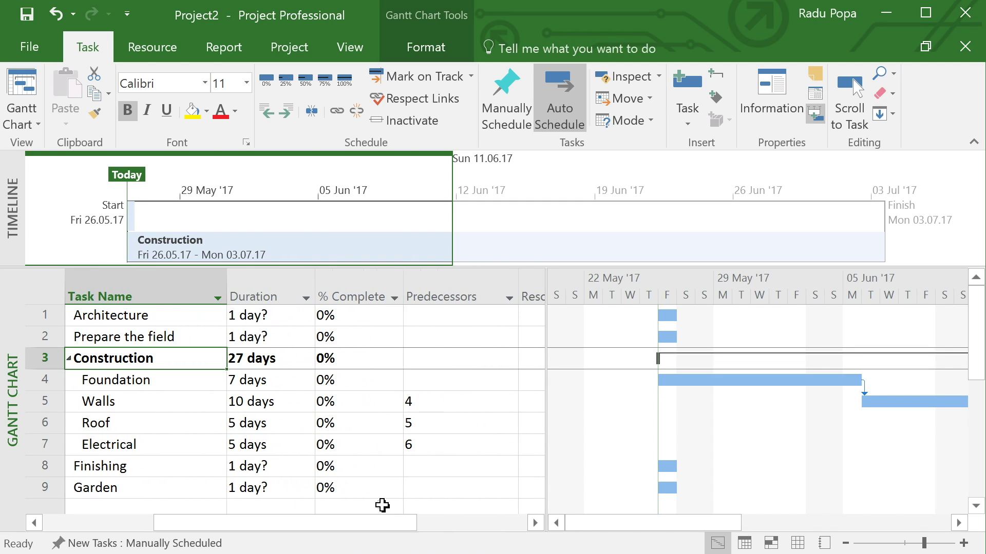
Step: Make task 2 the predecessor of Construction
left_click(430, 360)
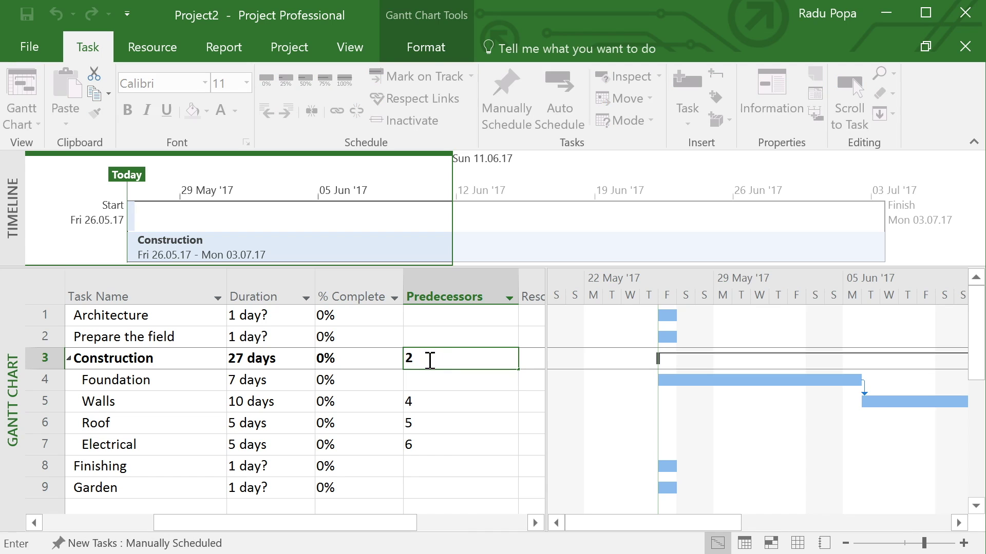
key("Return")
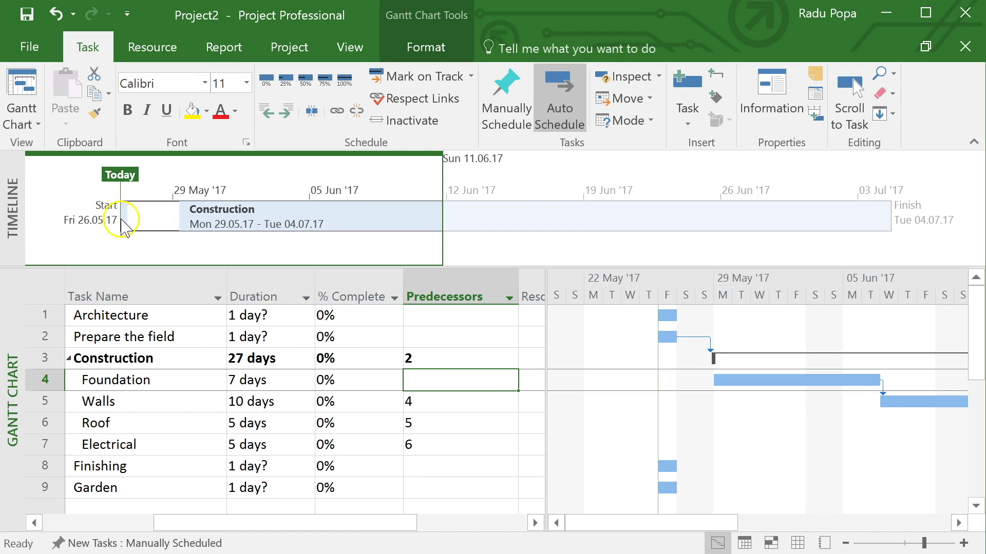
left_click(162, 335)
left_click(149, 358)
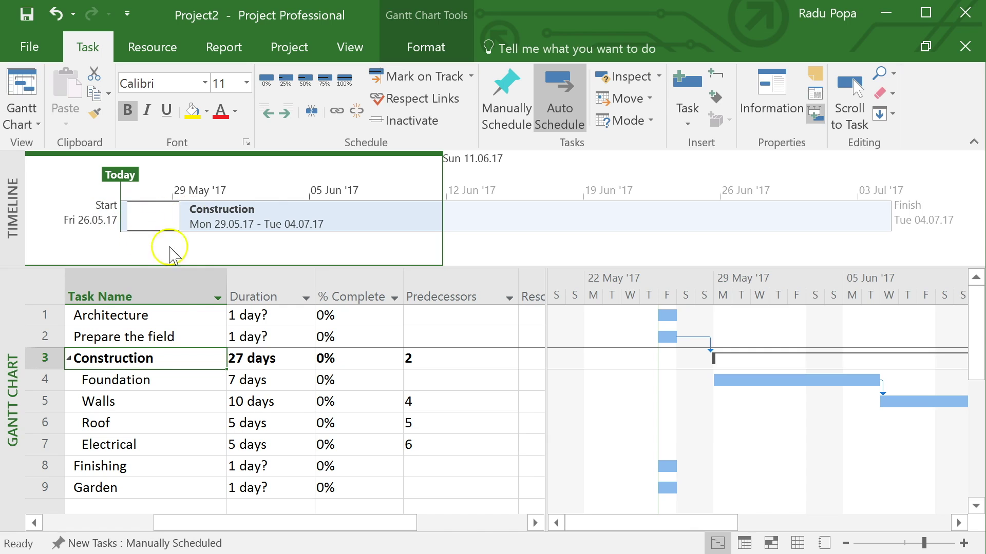
Step: Set Prepare the field's duration to 10 days, moving Construction to 09.06–17.07.17
left_click(109, 338)
left_click(284, 338)
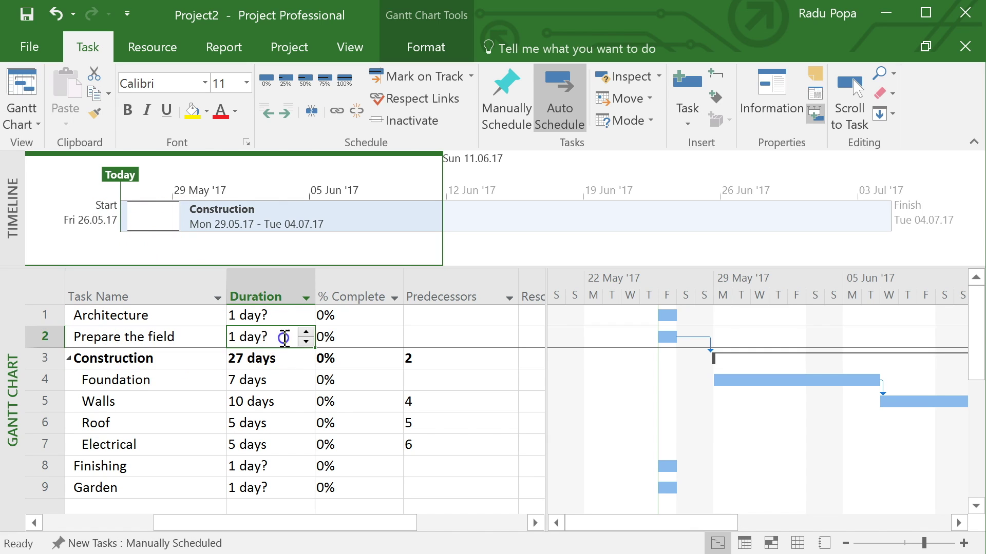
type("10")
key("Return")
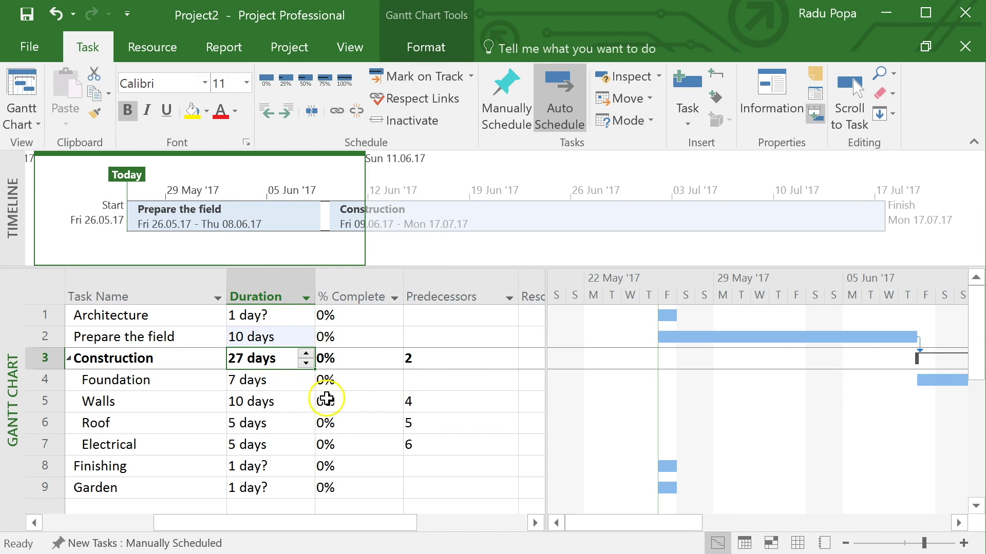
left_click(117, 359)
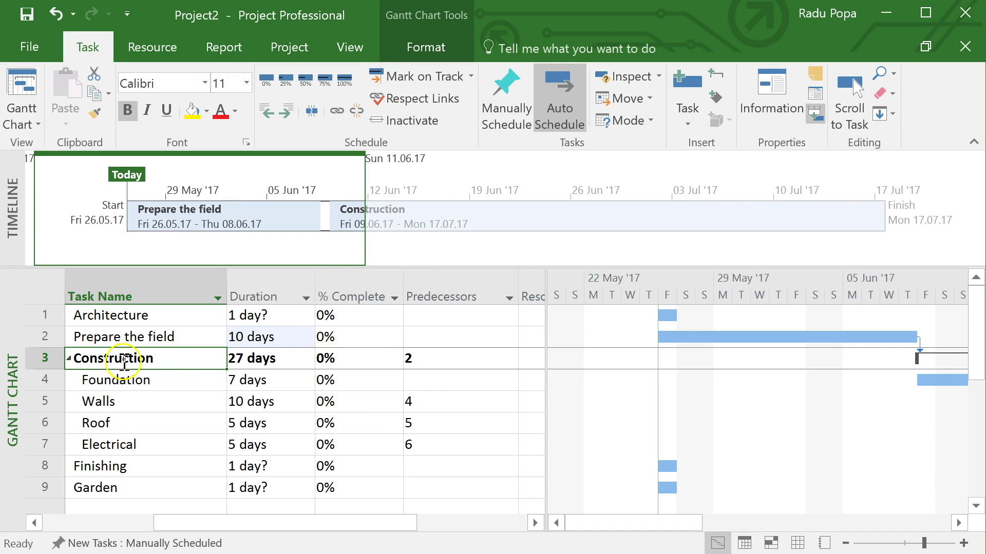
left_click(124, 331)
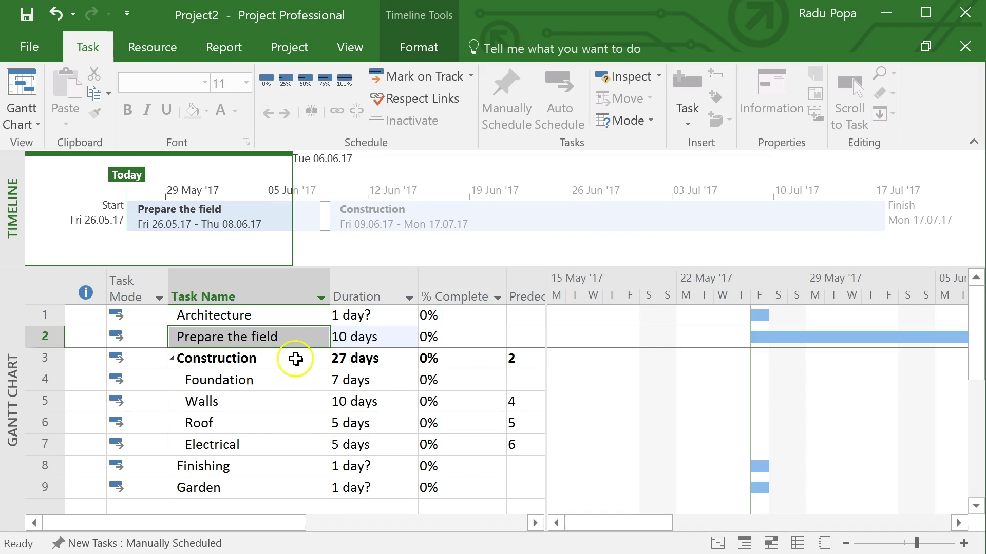
left_click(293, 334)
mouse_move(642, 522)
left_mouse_down()
mouse_move(627, 521)
mouse_move(805, 510)
mouse_move(627, 543)
mouse_move(649, 537)
left_mouse_up()
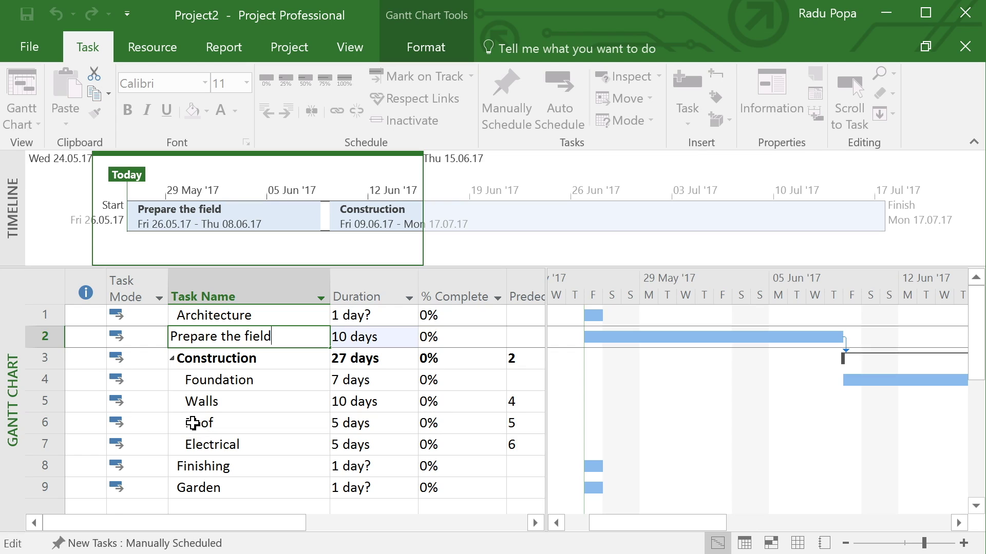
left_click(244, 379)
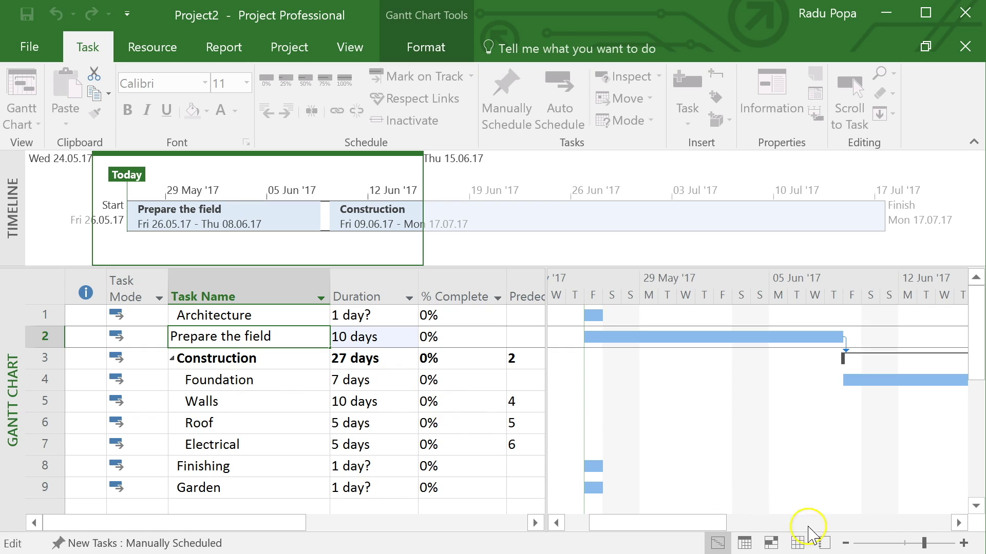
left_click(797, 543)
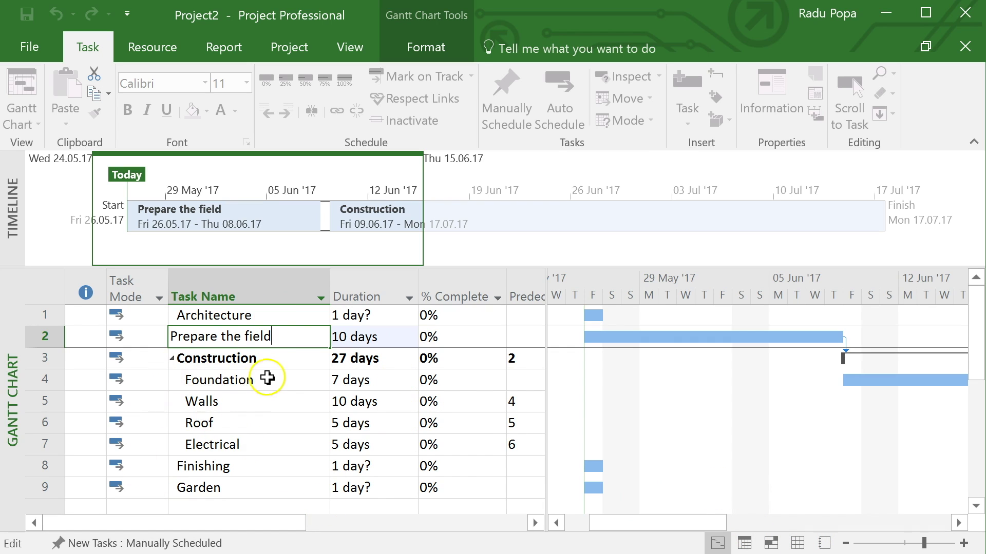
left_click(232, 380)
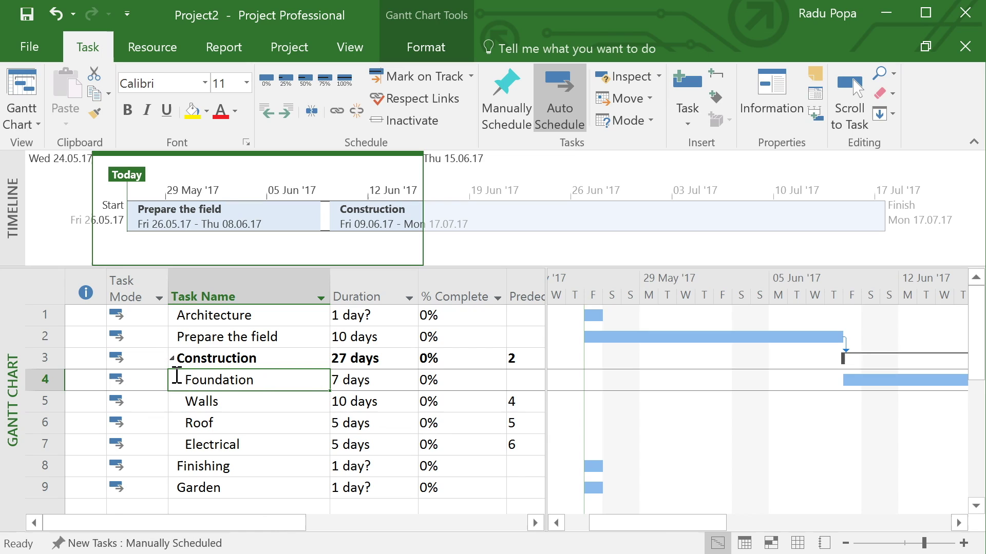
Step: On the empty Resource Sheet, set row 1's type to Work, leaving the name blank
left_click(798, 544)
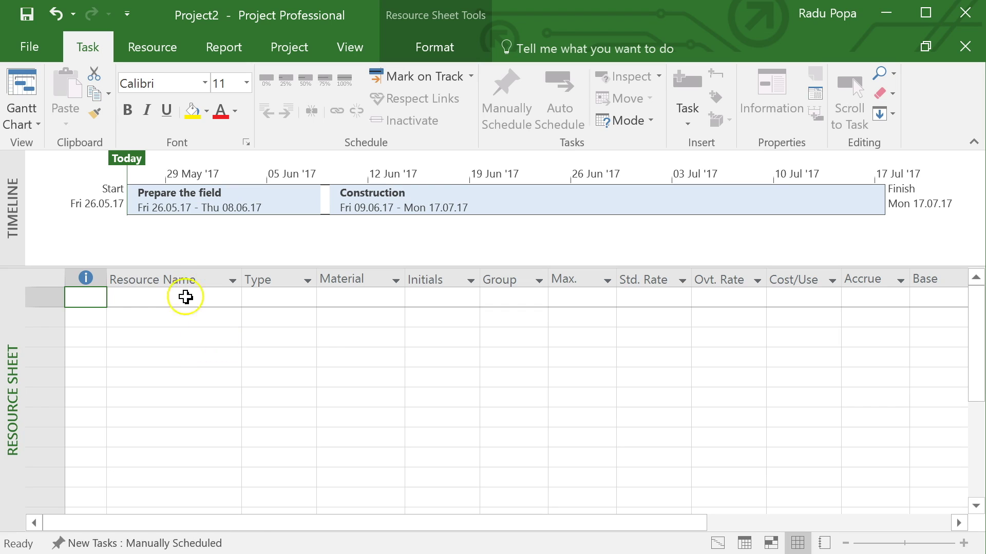
left_click(283, 296)
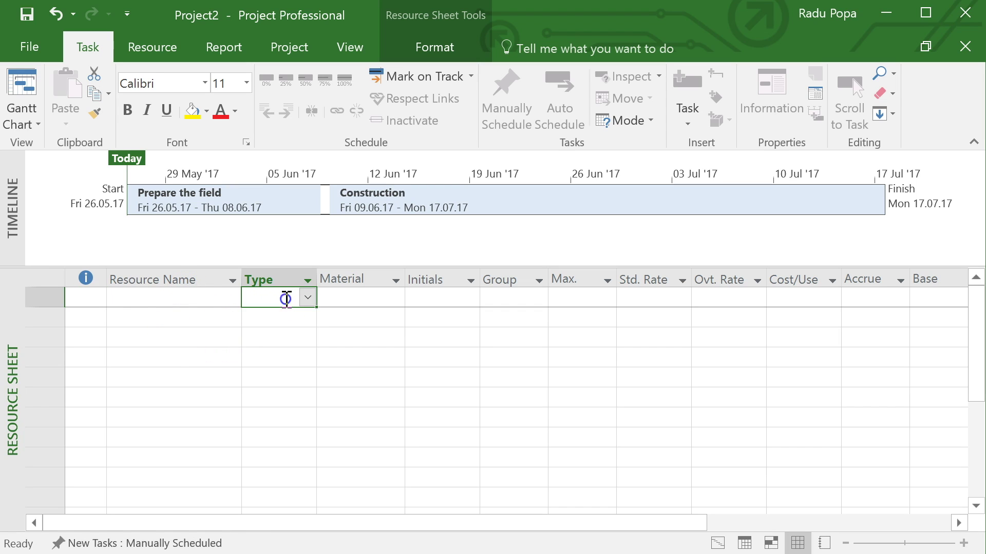
left_click(311, 299)
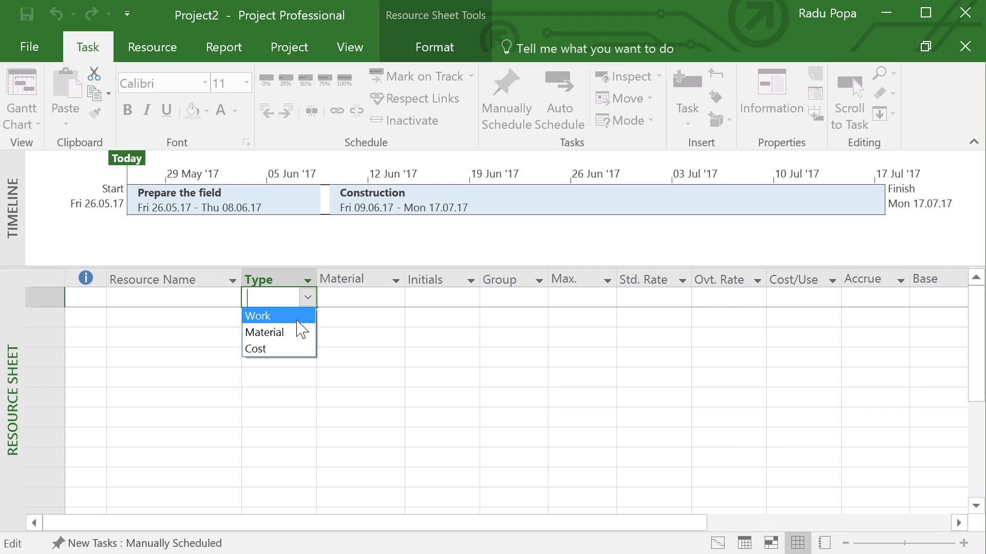
left_click(302, 318)
left_click(302, 333)
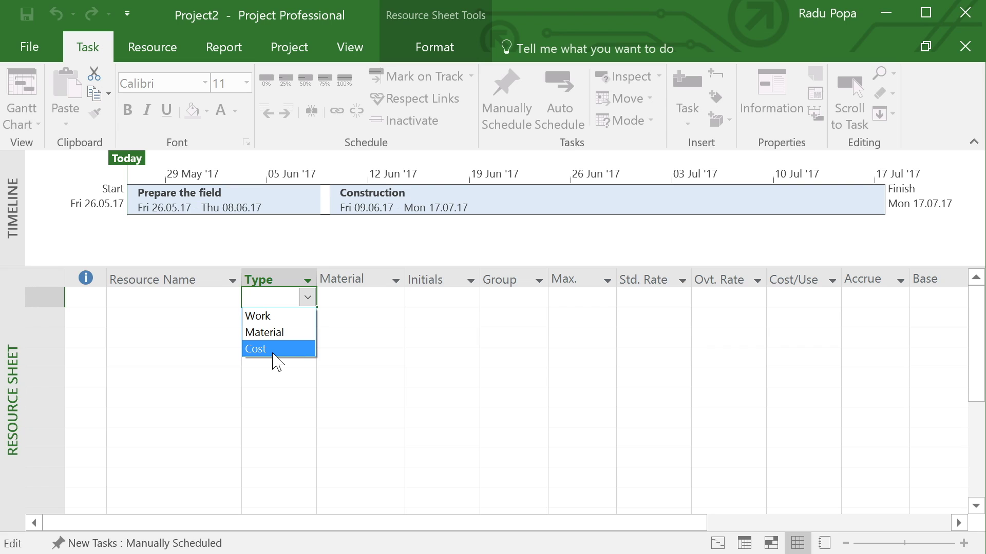
left_click(260, 334)
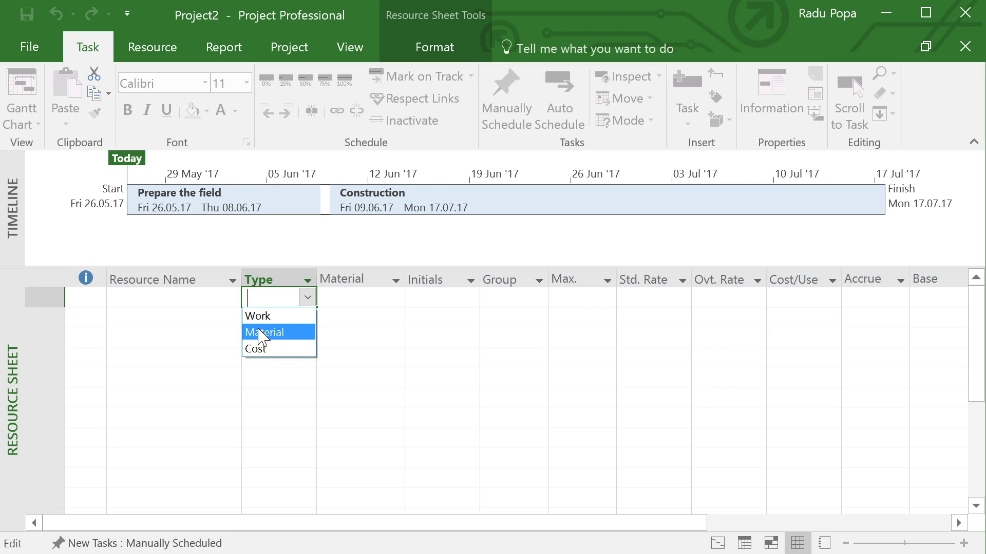
left_click(259, 317)
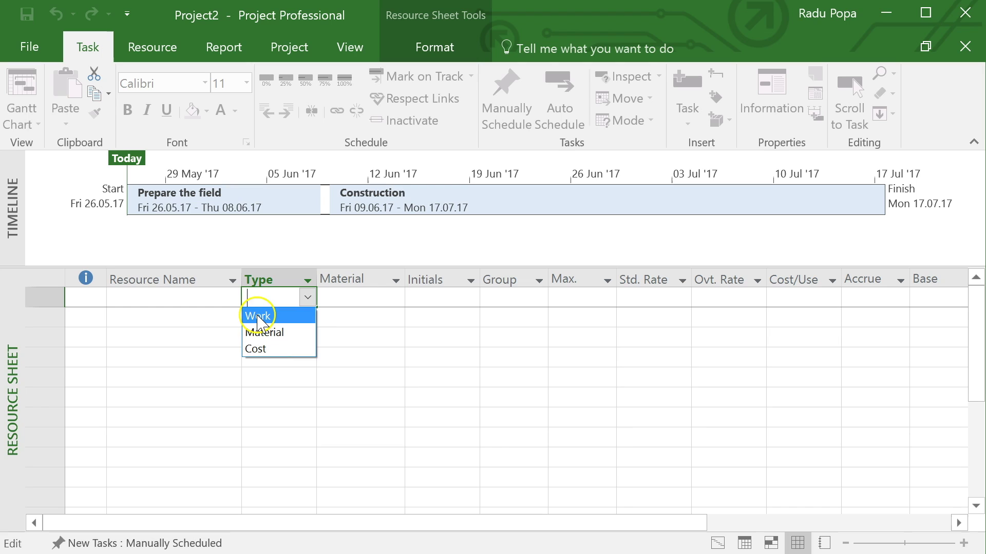
left_click(170, 295)
Step: Name the first resource Machine with Std. Rate 40, Ovt. Rate 50, Cost/Use 50, widening the rate columns
left_click(176, 376)
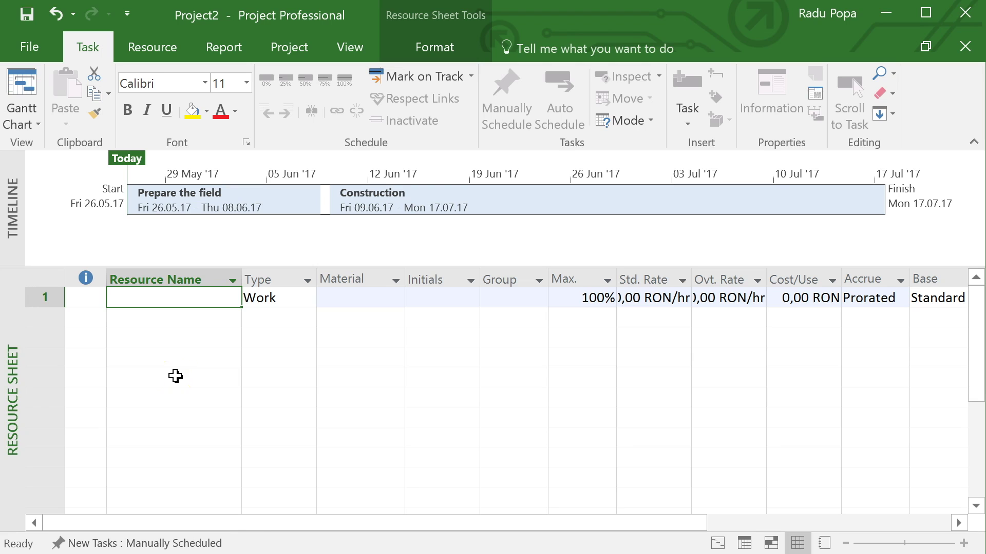
type("Mac")
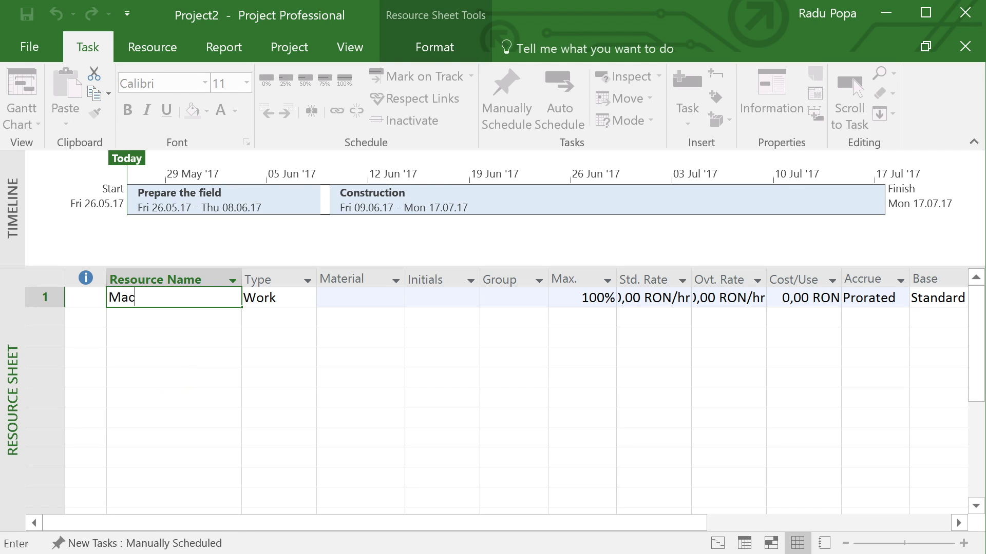
type("hine")
key("Tab")
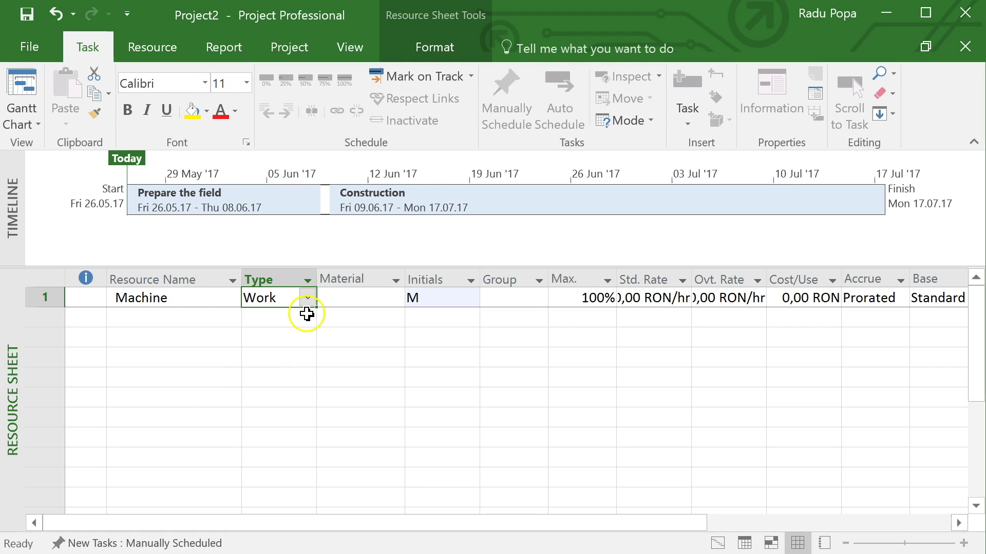
left_click(449, 324)
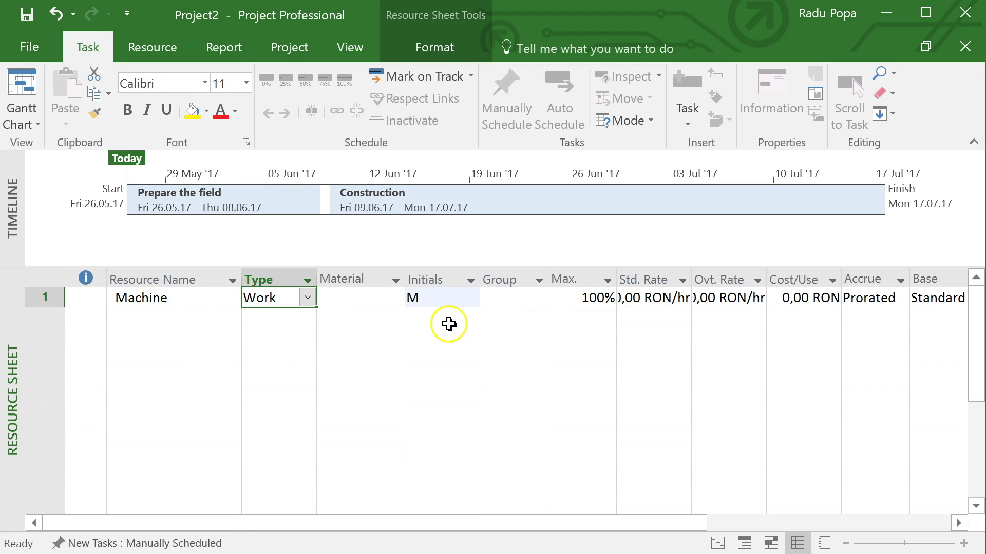
left_click(580, 300)
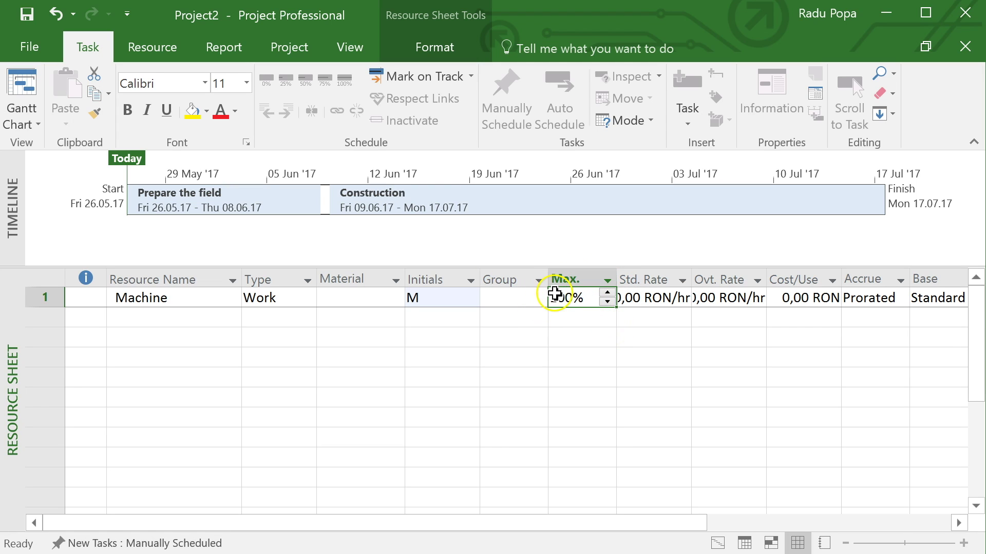
left_click(650, 299)
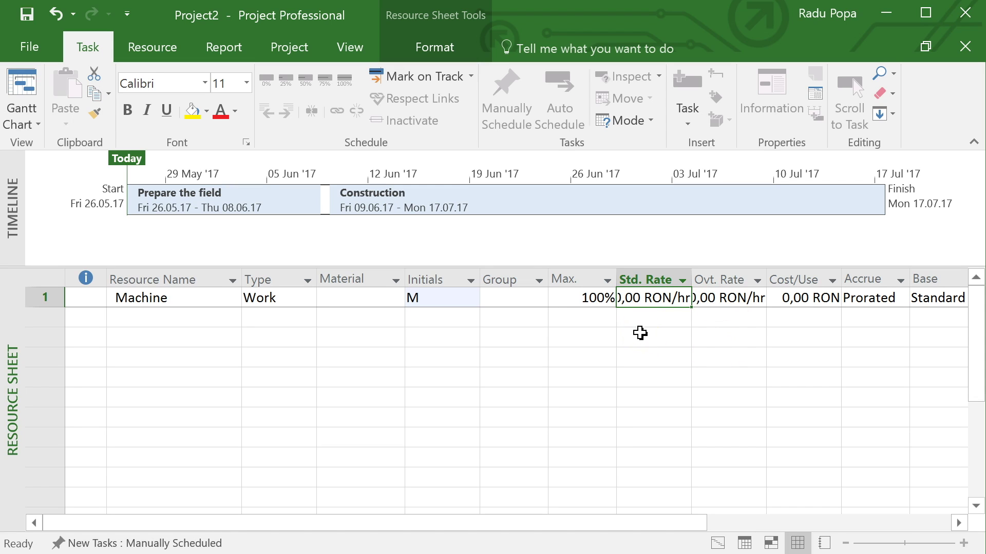
type("40")
key("Tab")
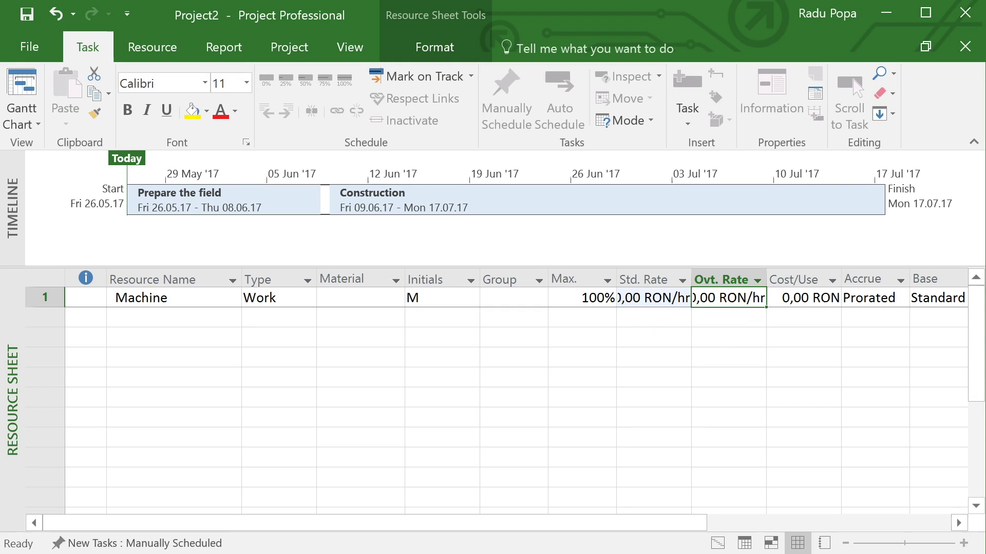
type("50")
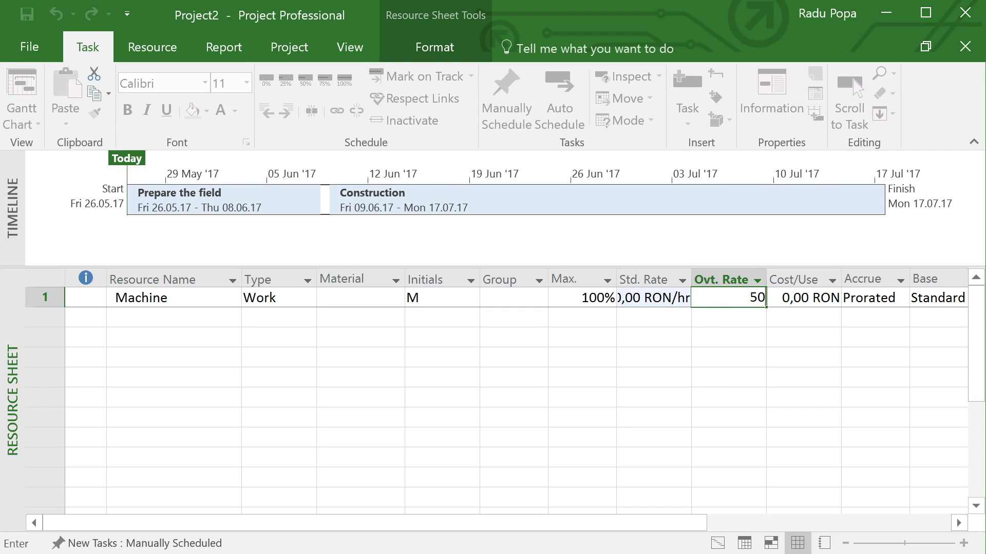
key("Tab")
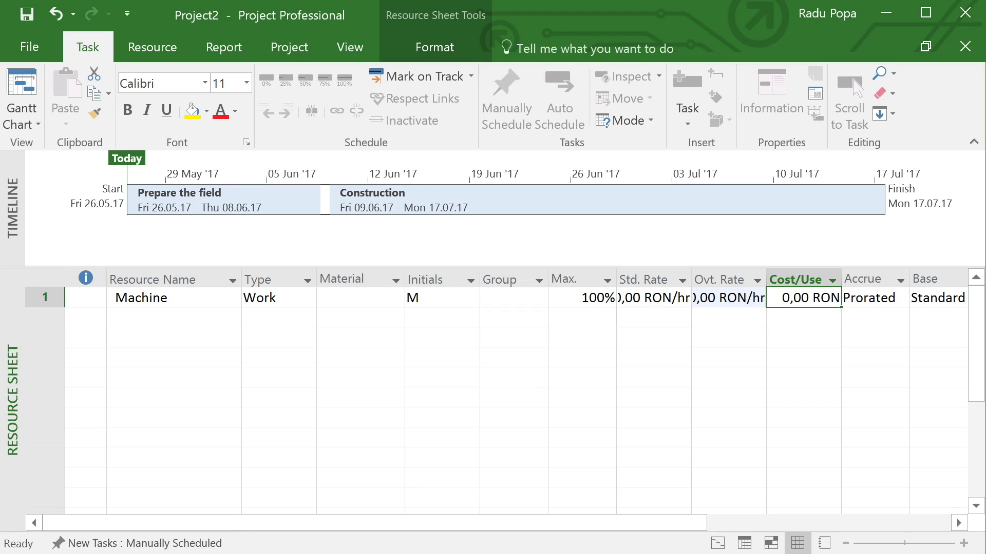
left_click_drag(691, 273, 713, 271)
left_click_drag(786, 278, 807, 276)
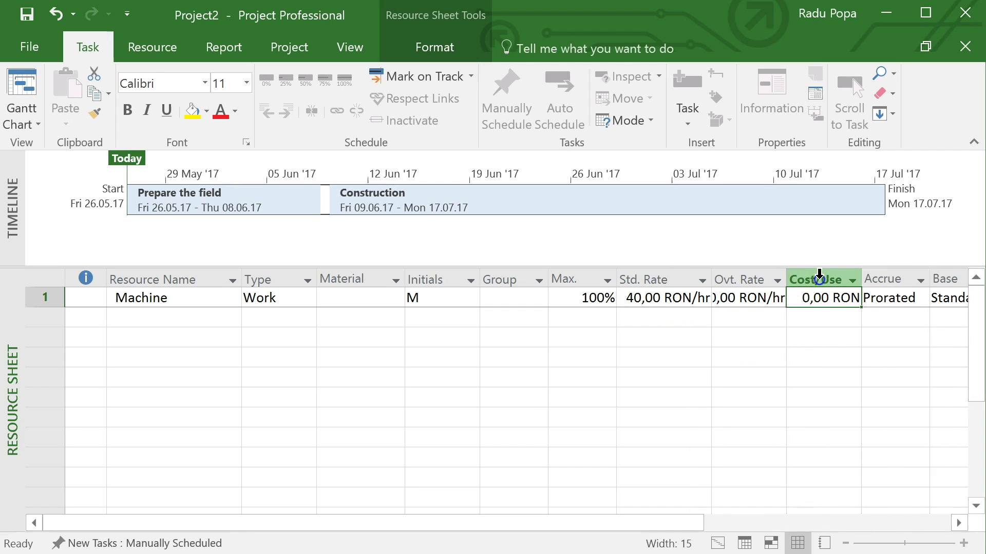
type("50")
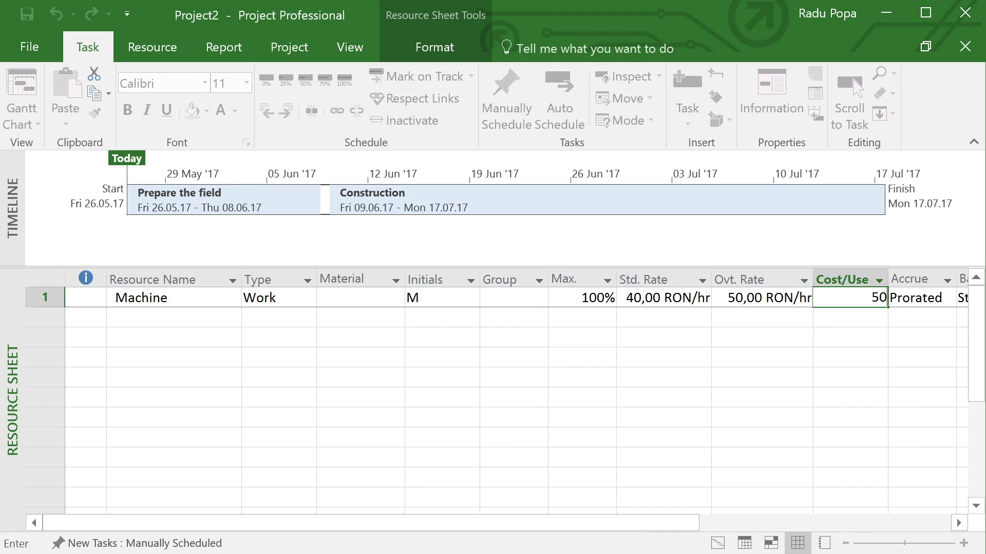
key("Return")
Step: Add Concrete as a Material resource with Std. Rate 100 and Cost/Use 100
left_click(177, 320)
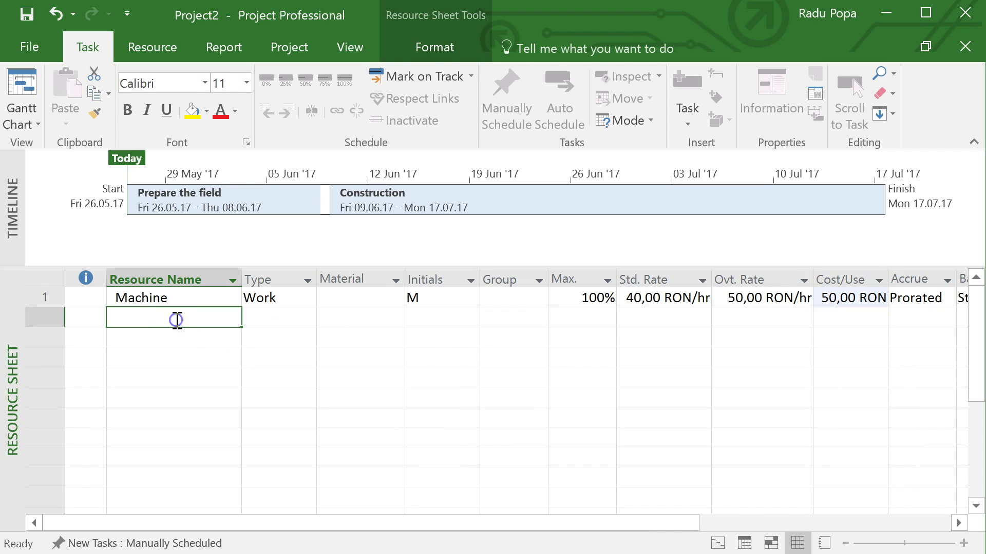
type("Concrete")
key("Tab")
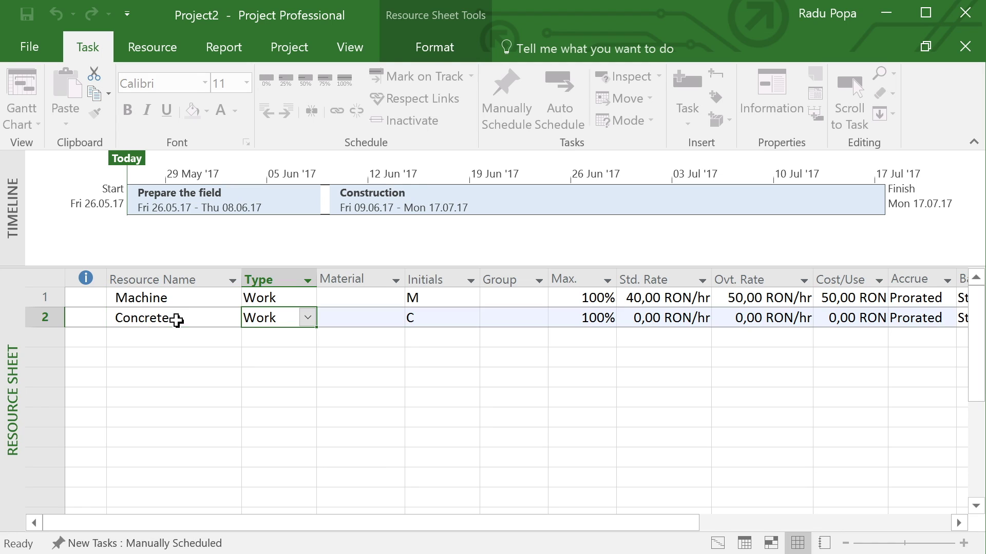
left_click(308, 317)
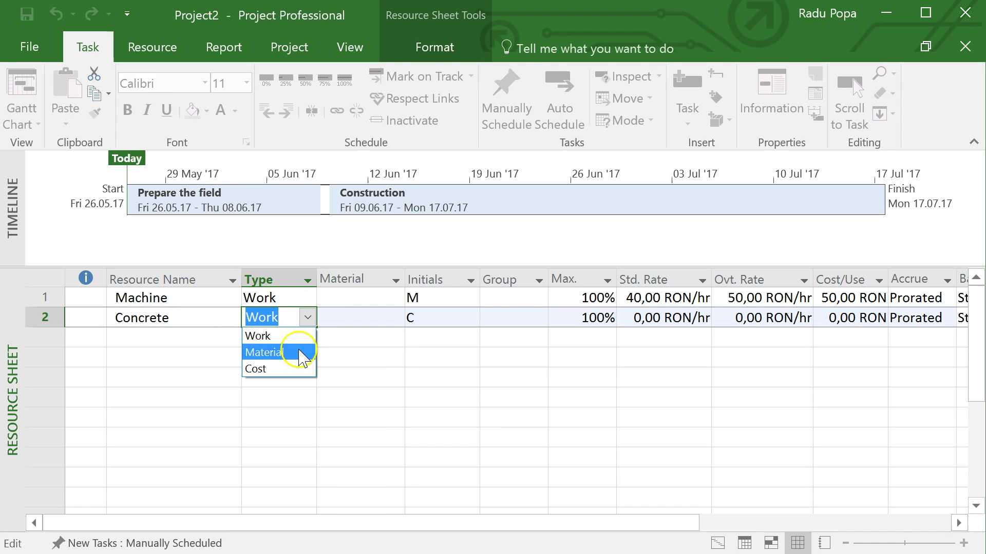
left_click(272, 352)
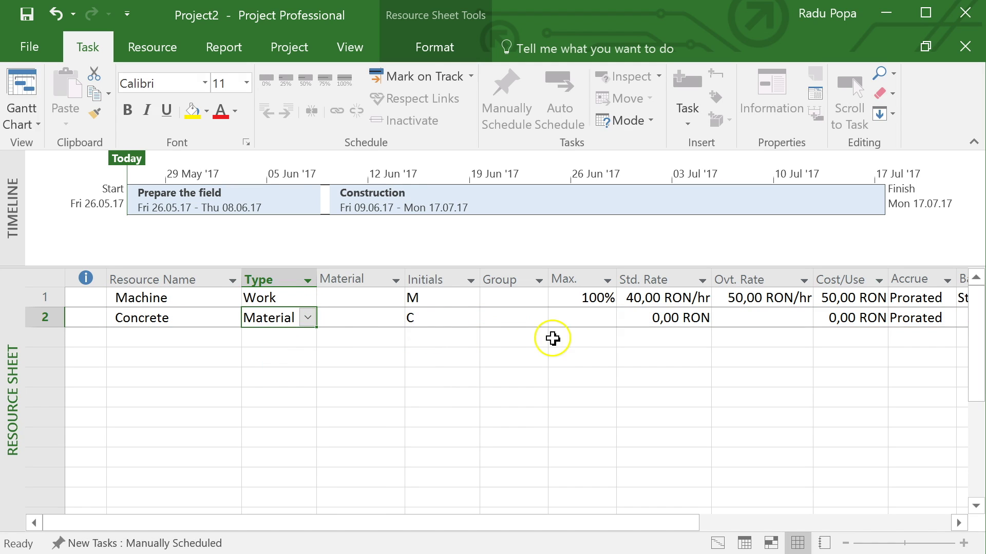
left_click(665, 316)
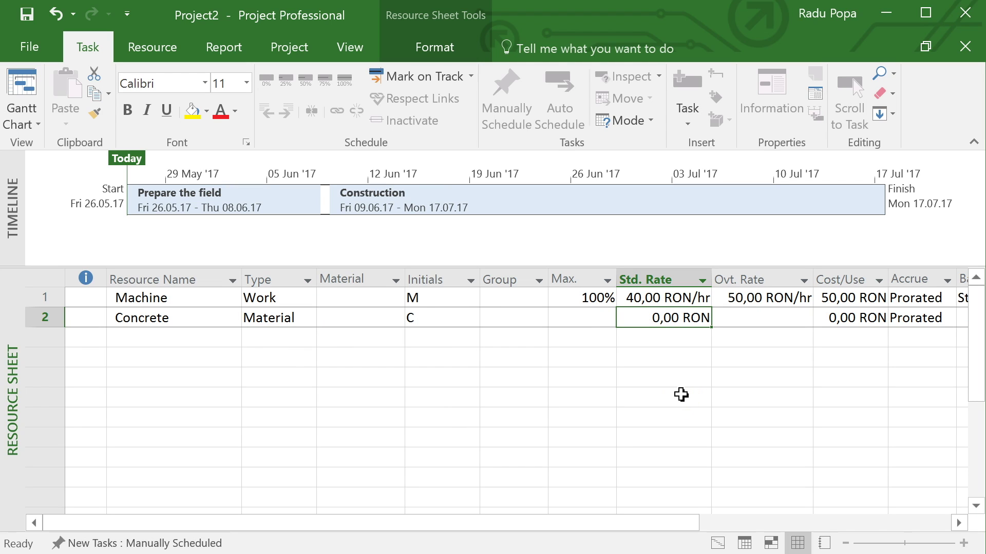
type("100")
key("Tab")
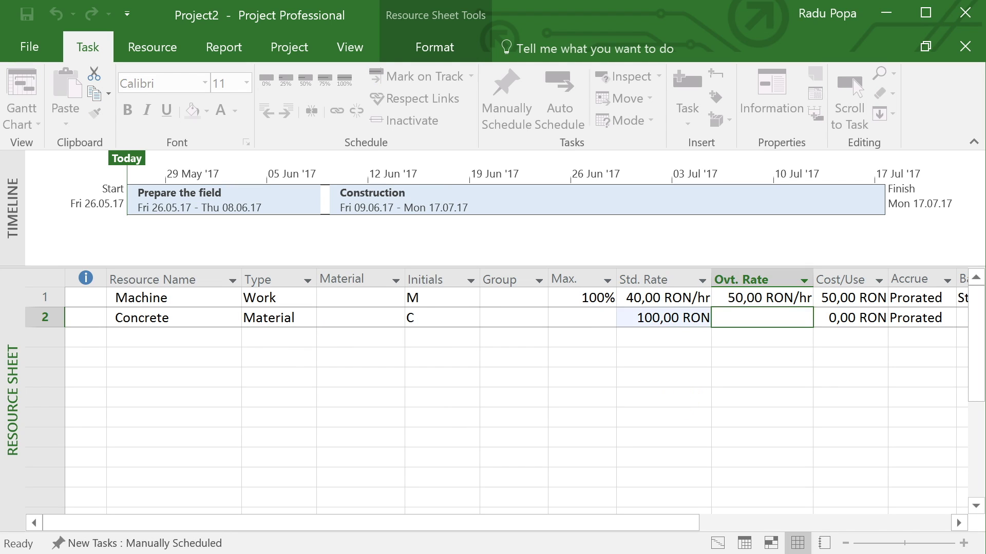
left_click(867, 321)
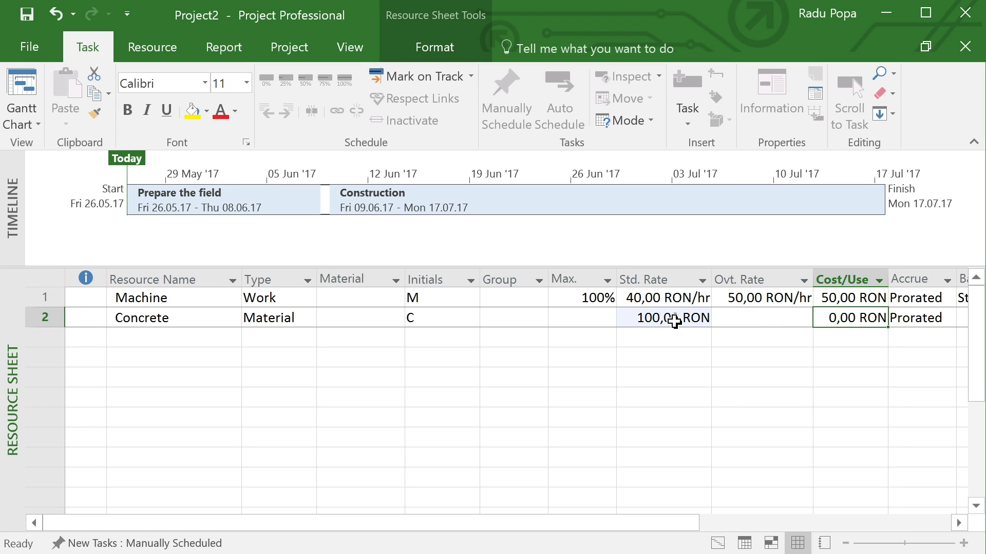
type("100")
key("Return")
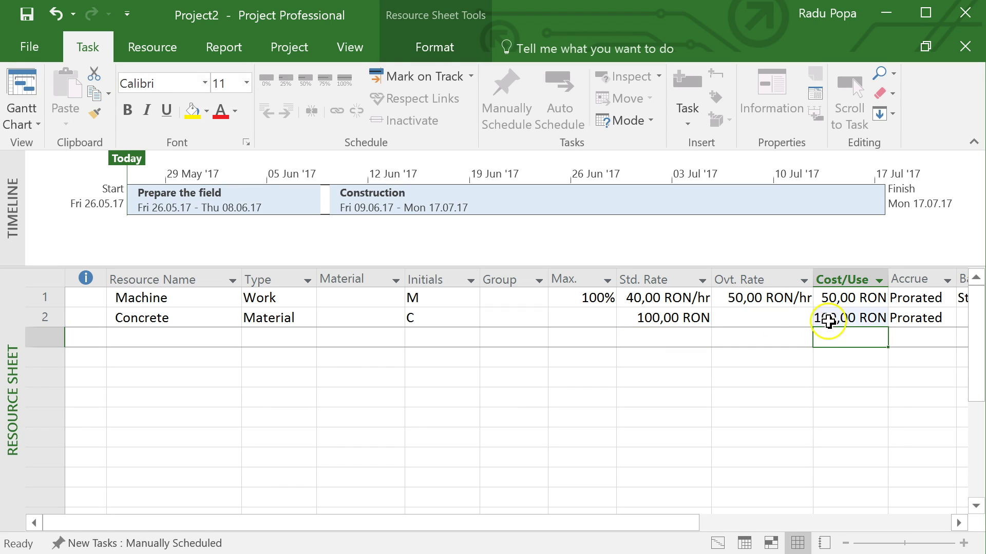
left_click(828, 321)
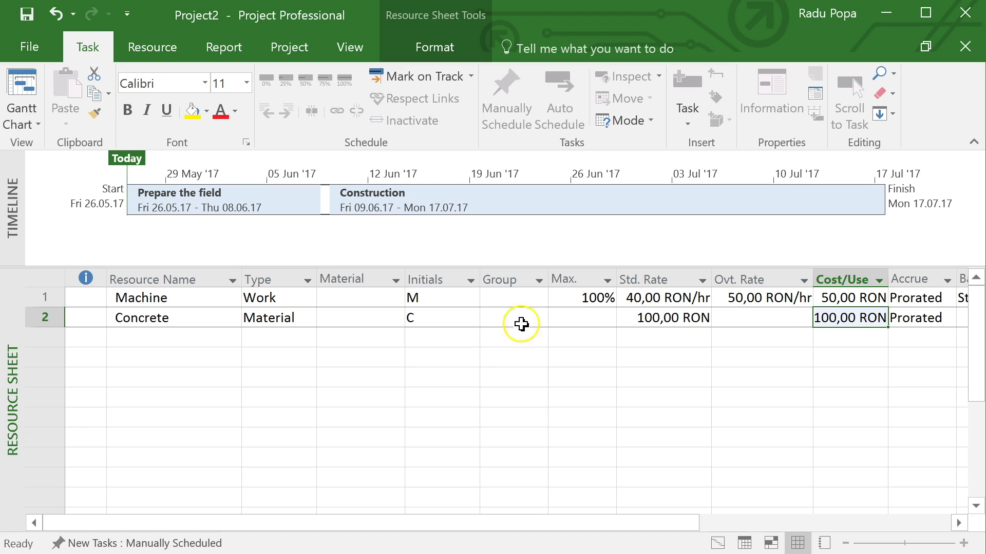
left_click(162, 334)
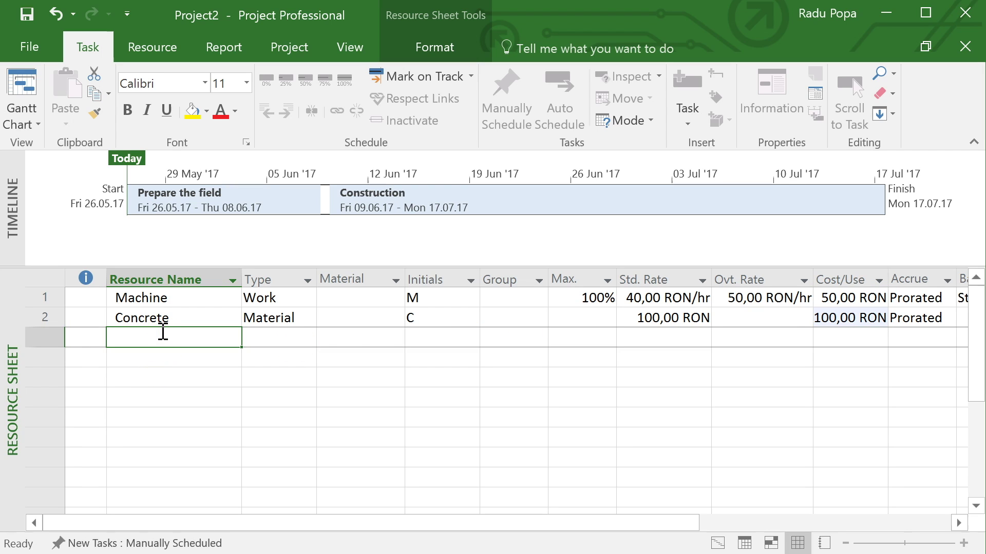
Step: Add a third resource, Other costs, of type Cost, then go back to the Gantt Chart
type("Other costs")
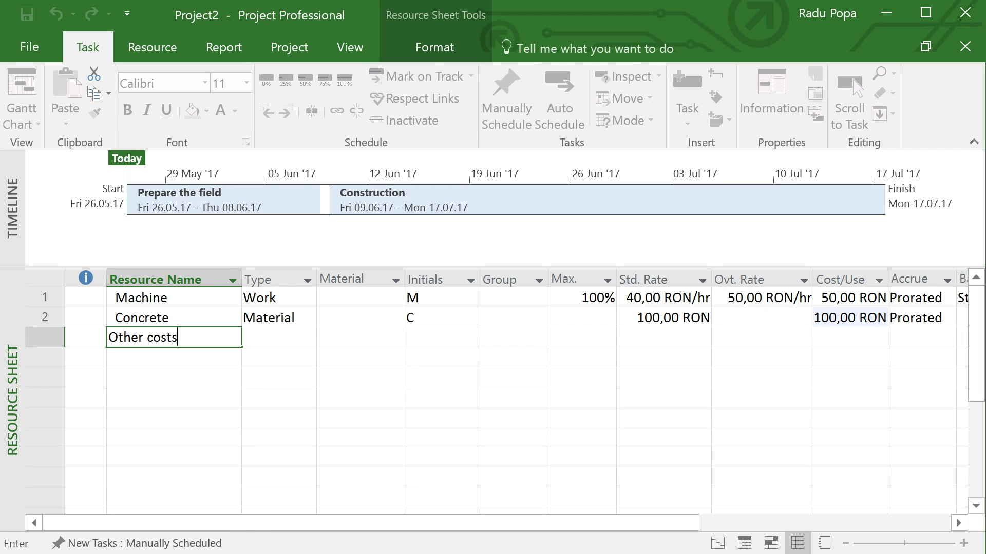
key("Tab")
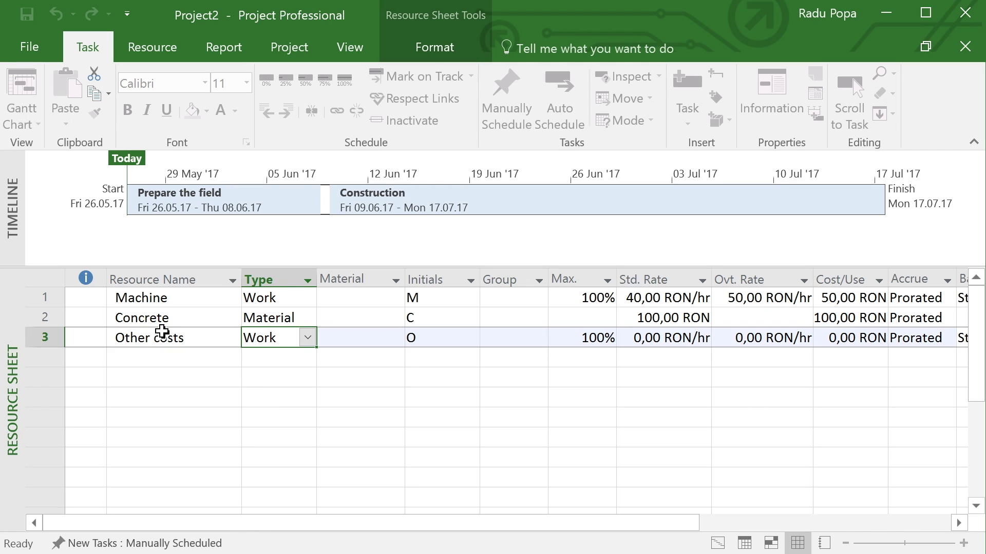
left_click(308, 338)
left_click(294, 391)
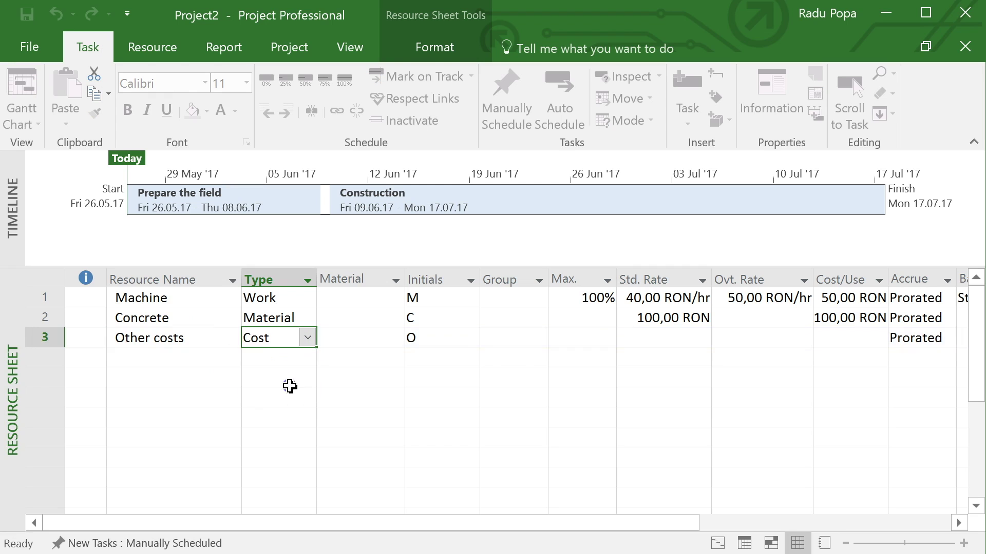
left_click(903, 340)
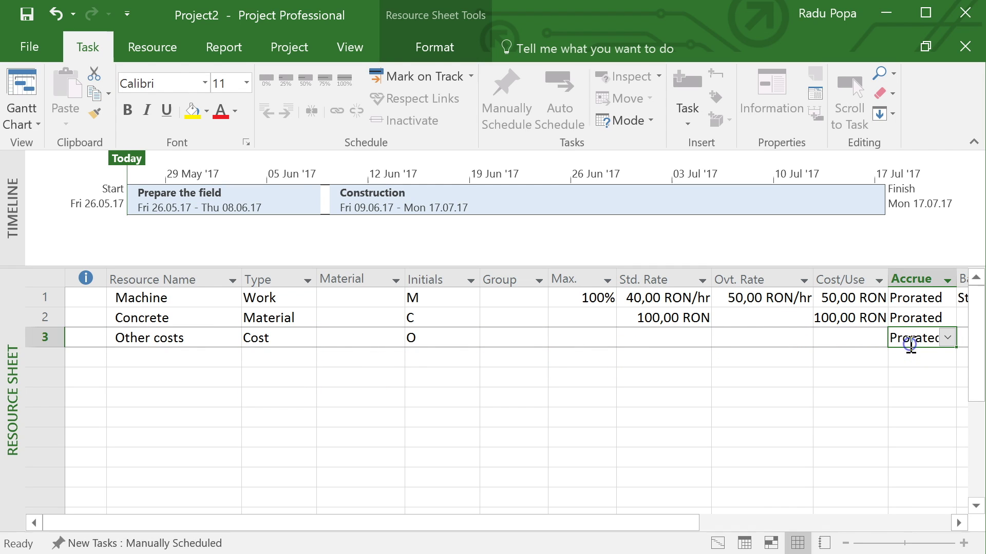
left_click_drag(679, 523, 612, 522)
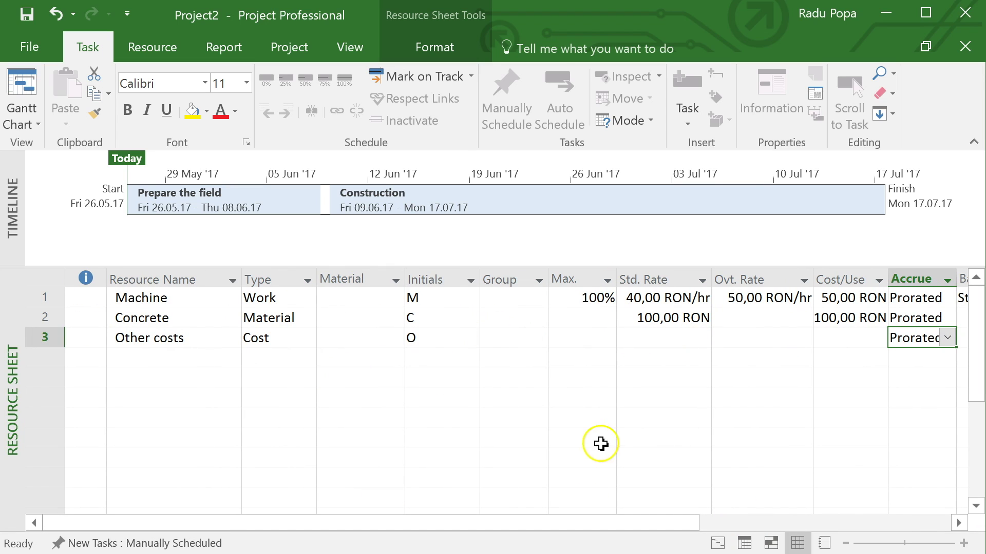
left_click(717, 542)
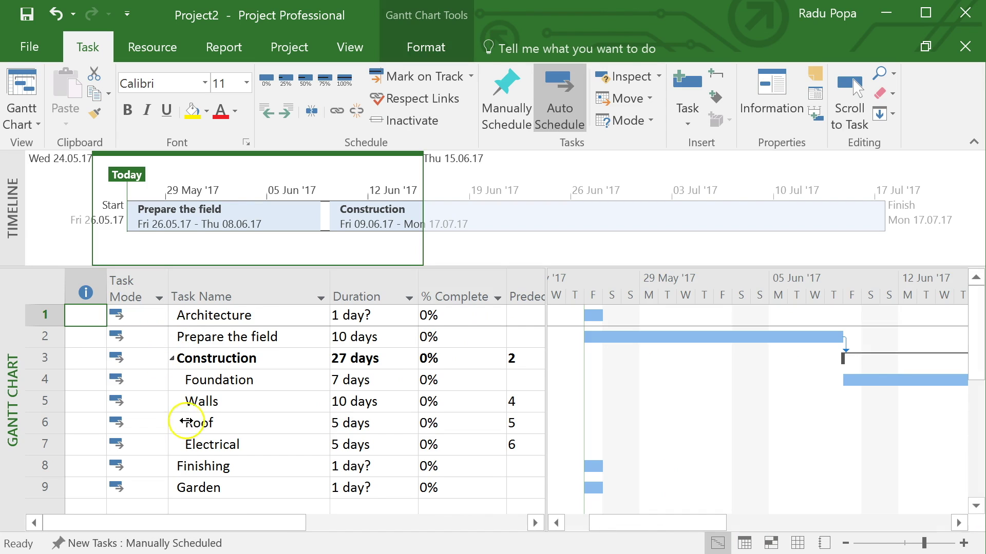
Step: Open the Task Information dialog for the Foundation task
left_click(231, 380)
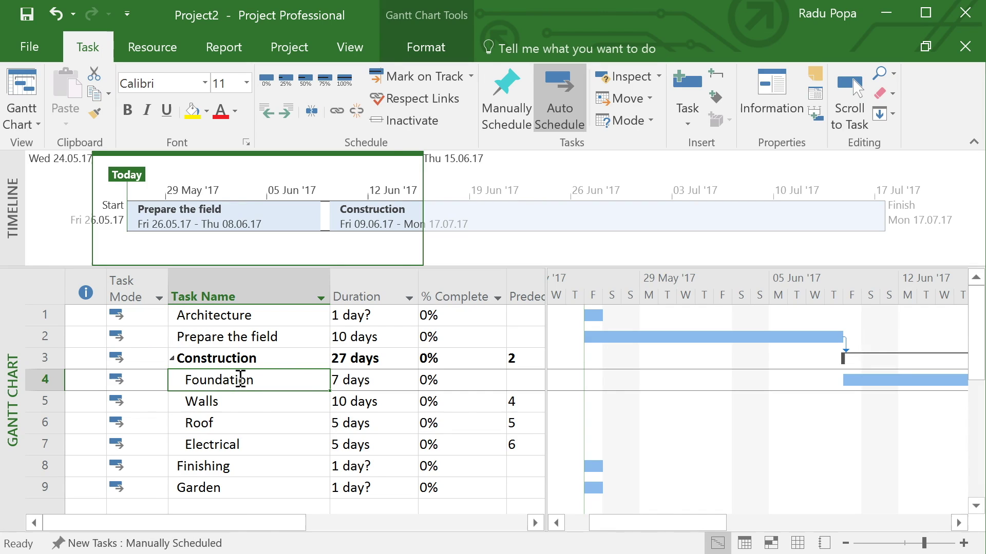
right_click(240, 380)
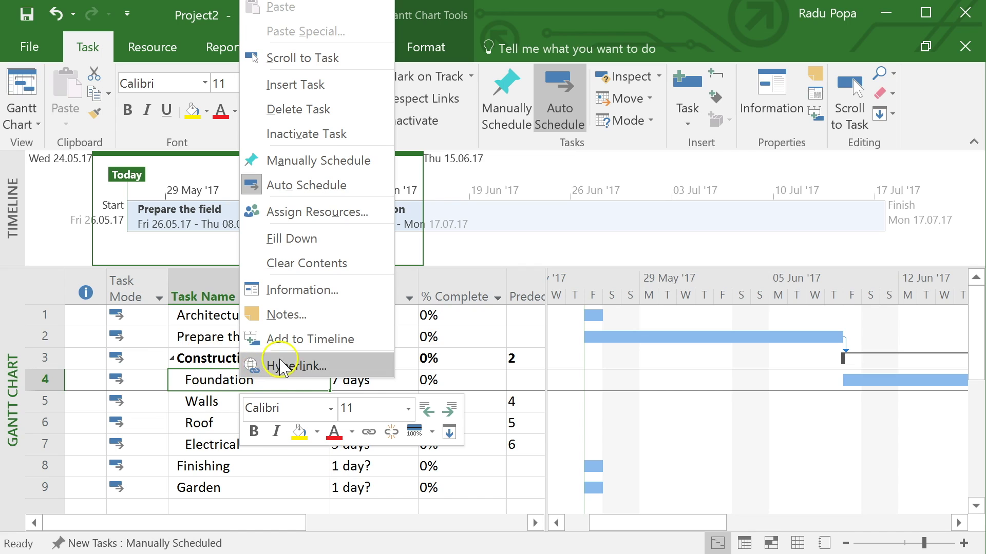
left_click(198, 380)
double_click(204, 378)
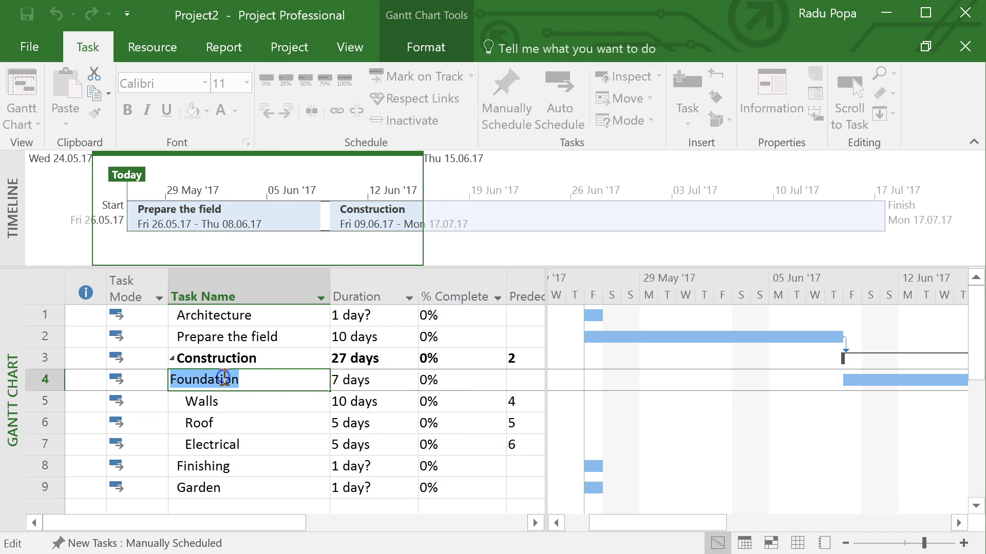
left_click(244, 425)
left_click(256, 382)
right_click(255, 382)
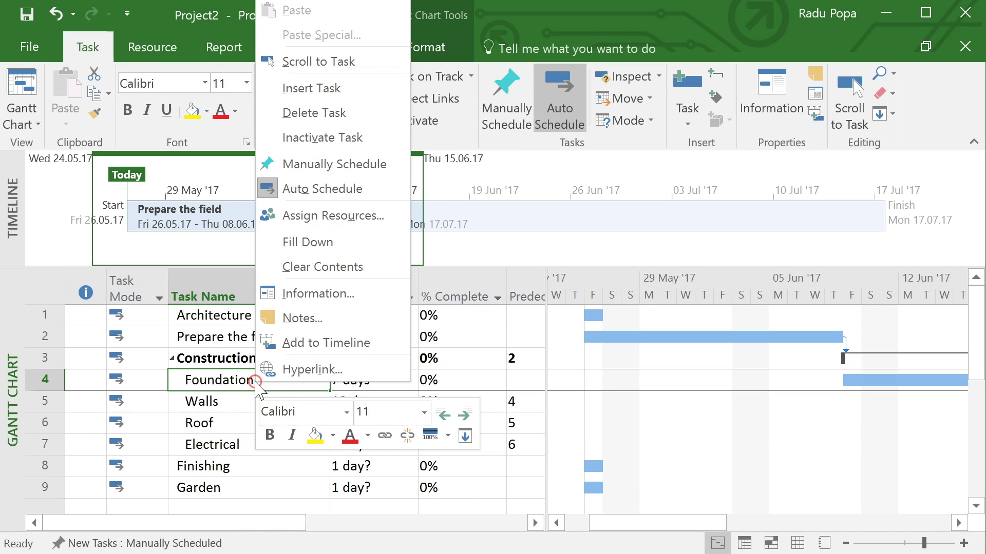
left_click(333, 291)
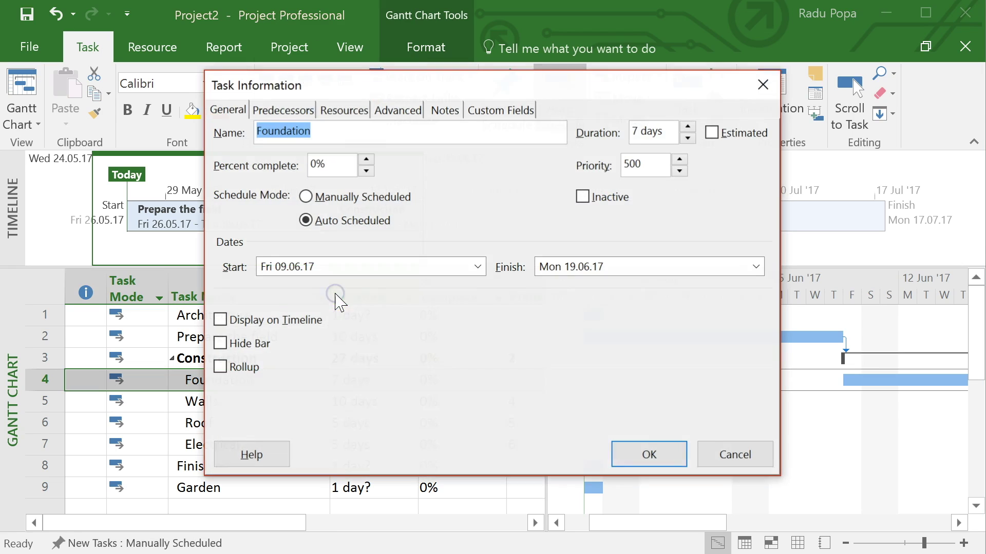
Step: On the Resources tab, assign Machine to Foundation at 100% units and confirm
left_click(343, 109)
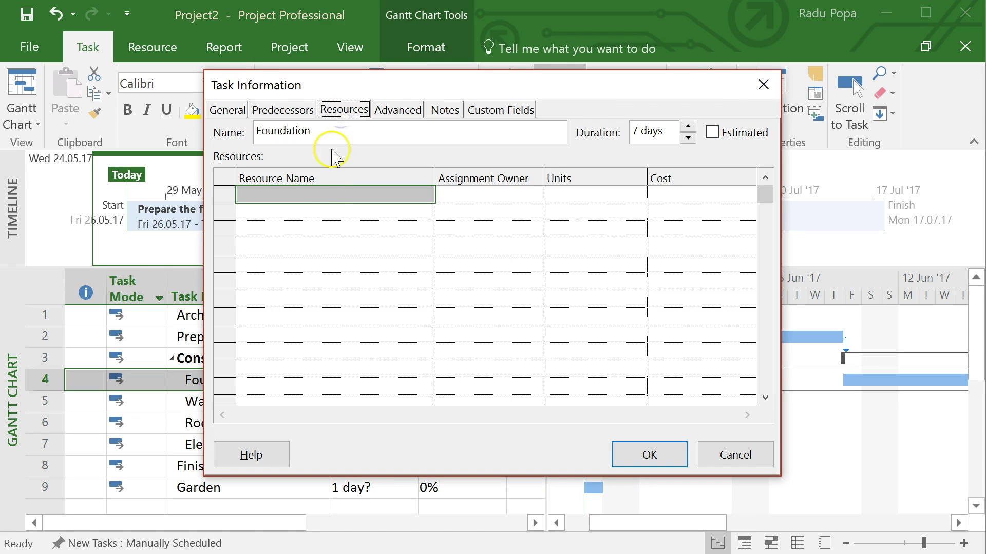
left_click(331, 191)
left_click(426, 194)
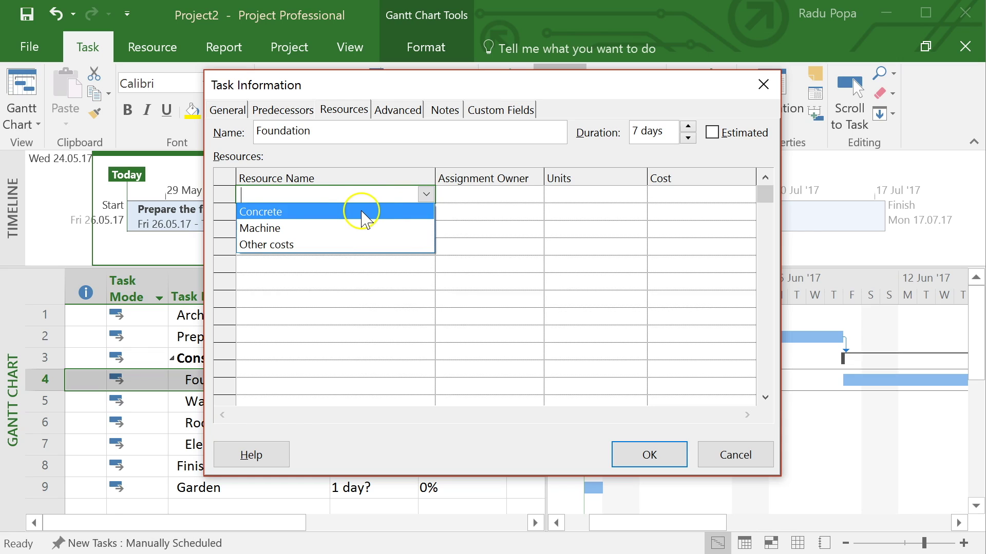
left_click(255, 229)
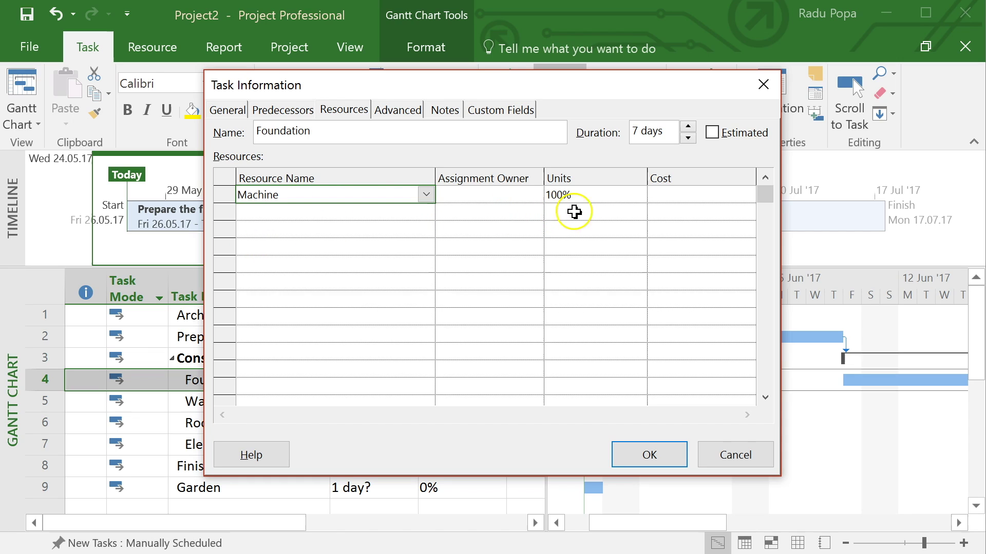
left_click(590, 194)
left_click(710, 195)
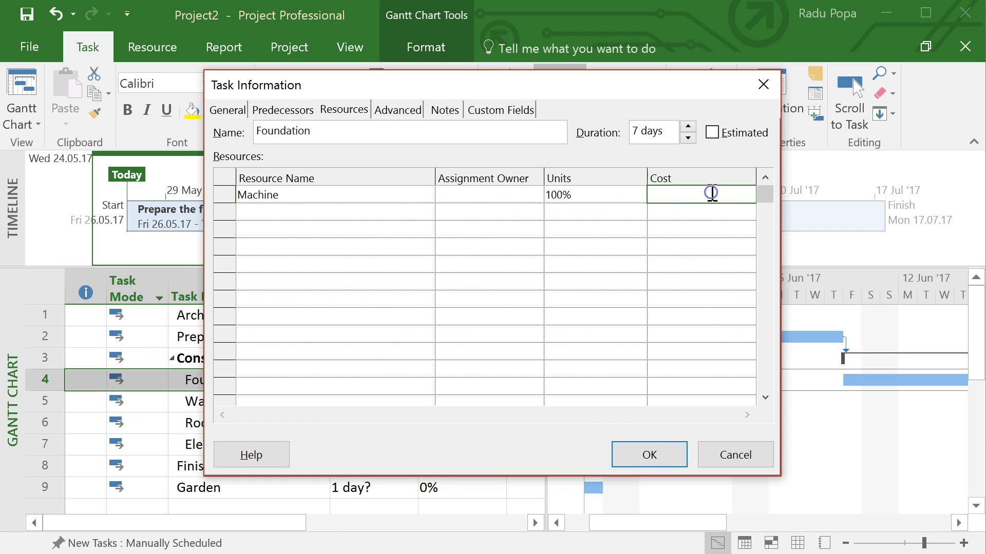
left_click(687, 280)
left_click(703, 217)
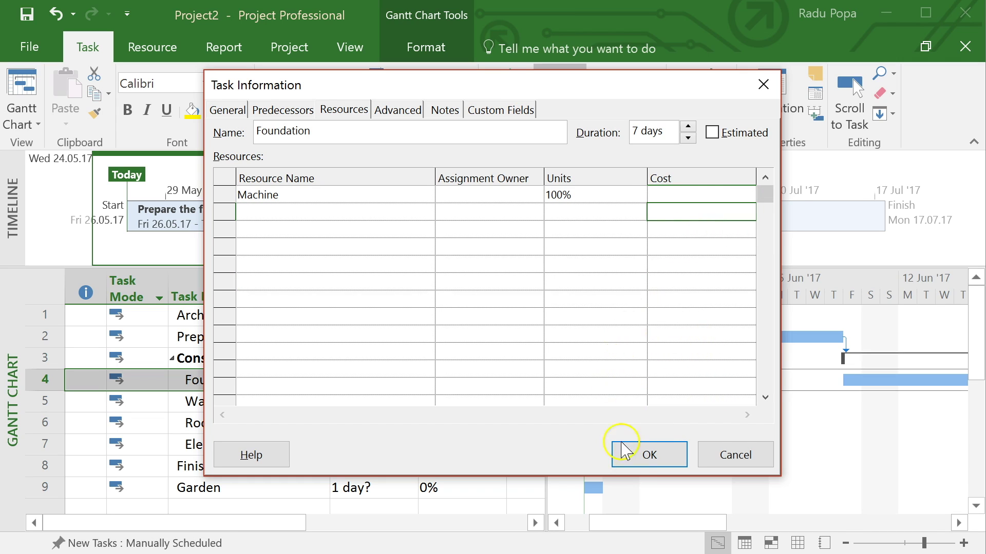
left_click(643, 453)
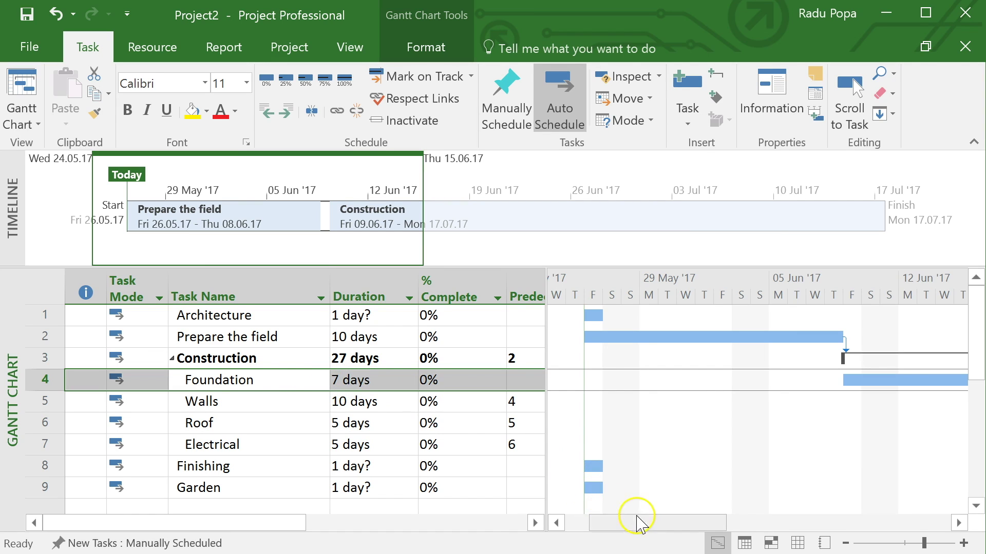
Step: Check Foundation's current Machine cost of 2.290,00 RON in Task Information, then cancel
mouse_move(639, 526)
left_mouse_down()
mouse_move(737, 521)
mouse_move(641, 528)
left_mouse_up()
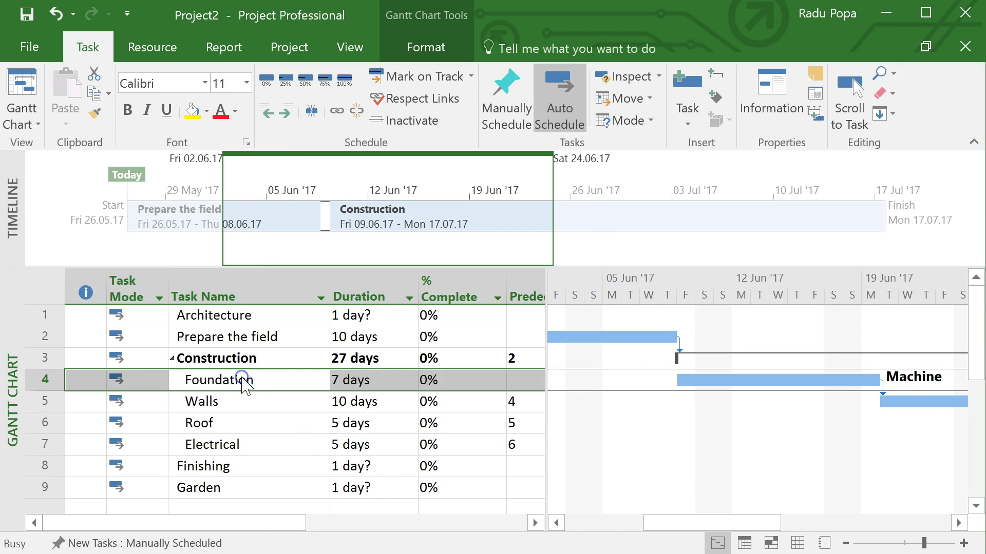
left_click(332, 107)
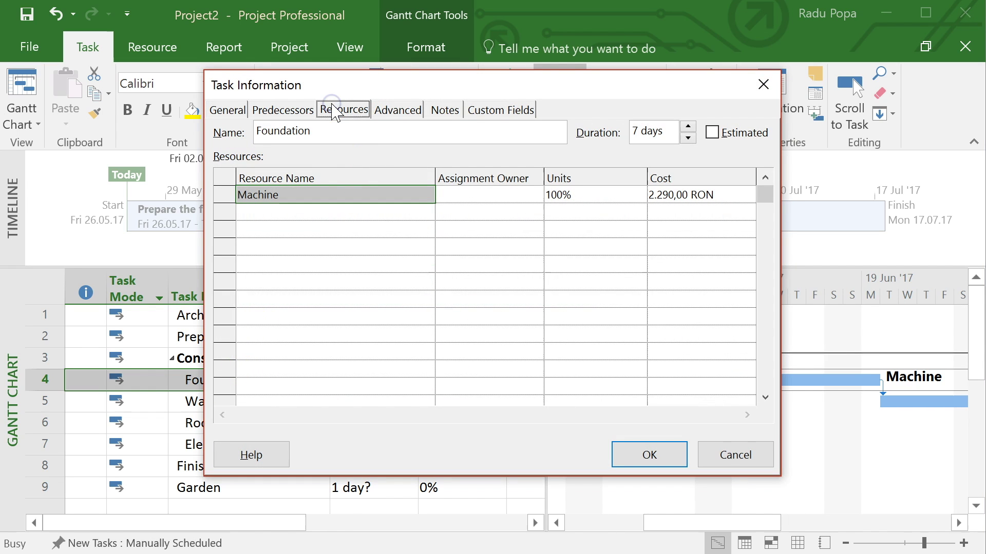
left_click(709, 195)
left_click(651, 201)
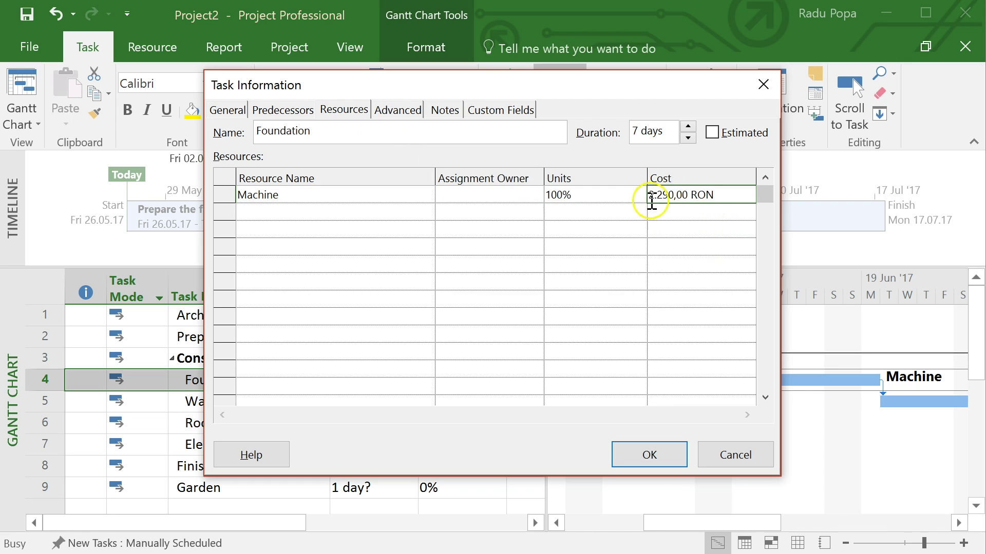
left_click(738, 455)
Step: Change Foundation's duration to 5 days
left_click(275, 460)
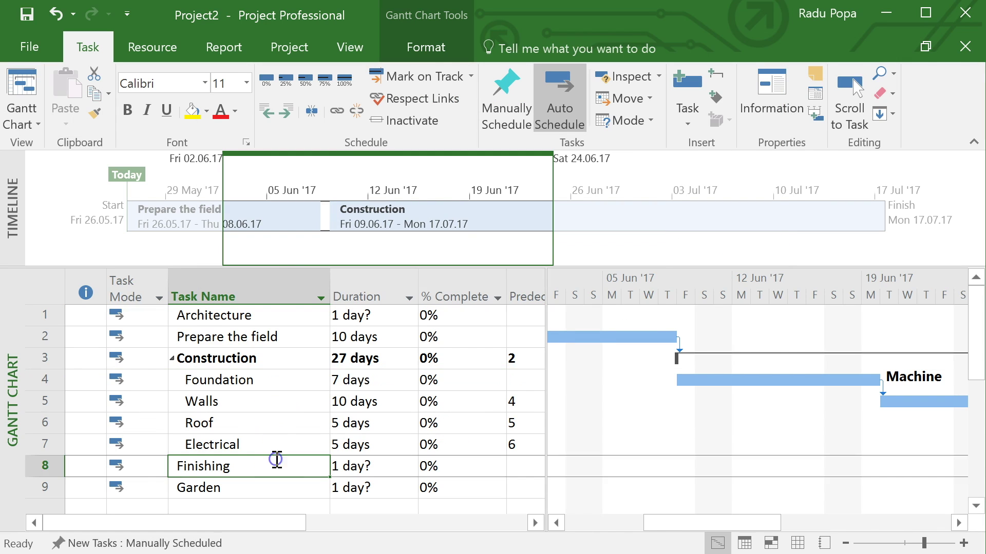
double_click(358, 382)
type("5")
key("Return")
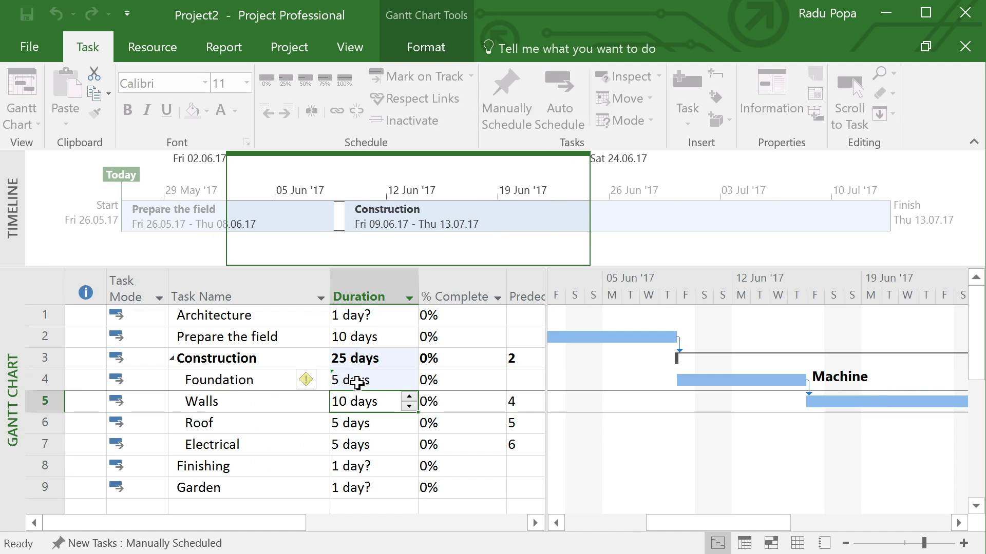
Step: Recheck Foundation's Machine cost, now 1.650,00 RON, and close the dialog
left_click(247, 387)
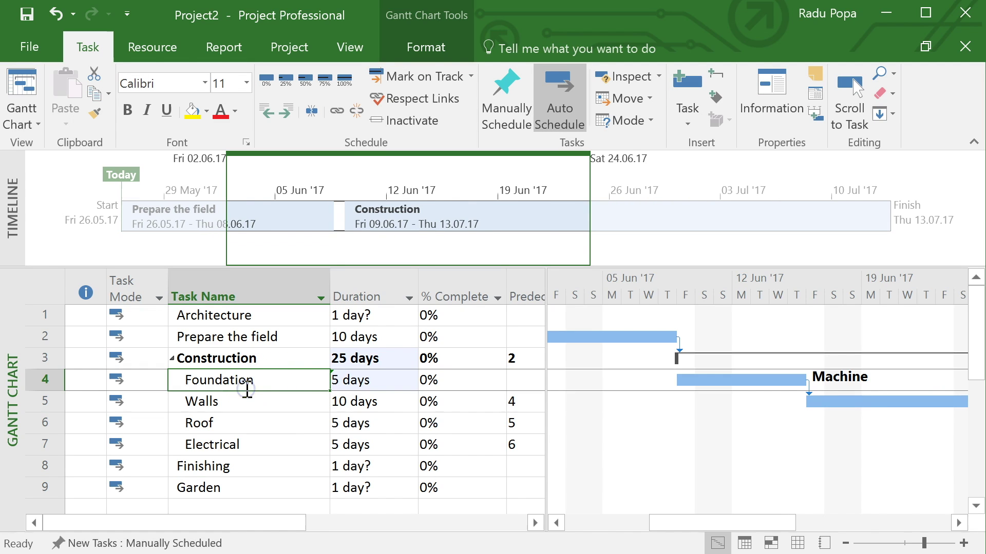
double_click(250, 381)
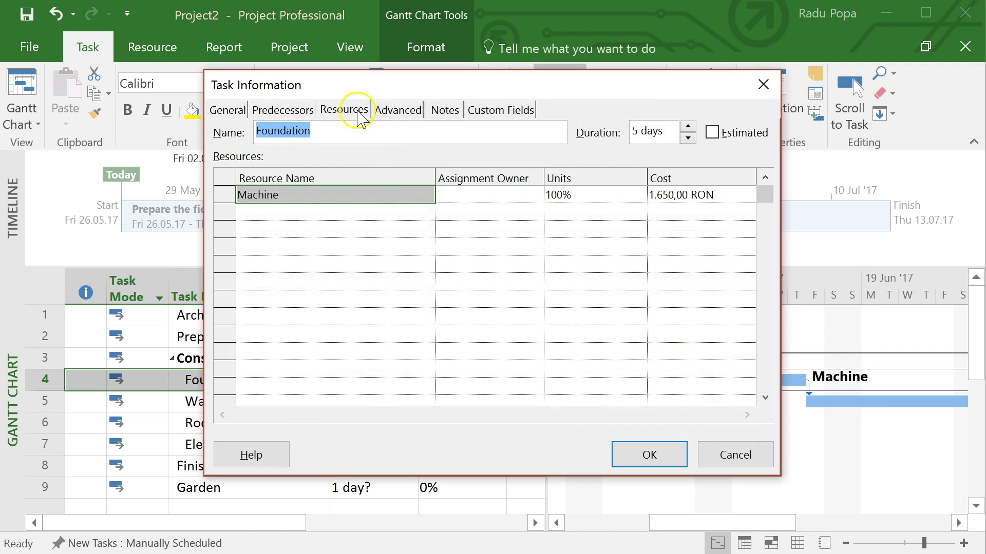
left_click(341, 105)
left_click(671, 195)
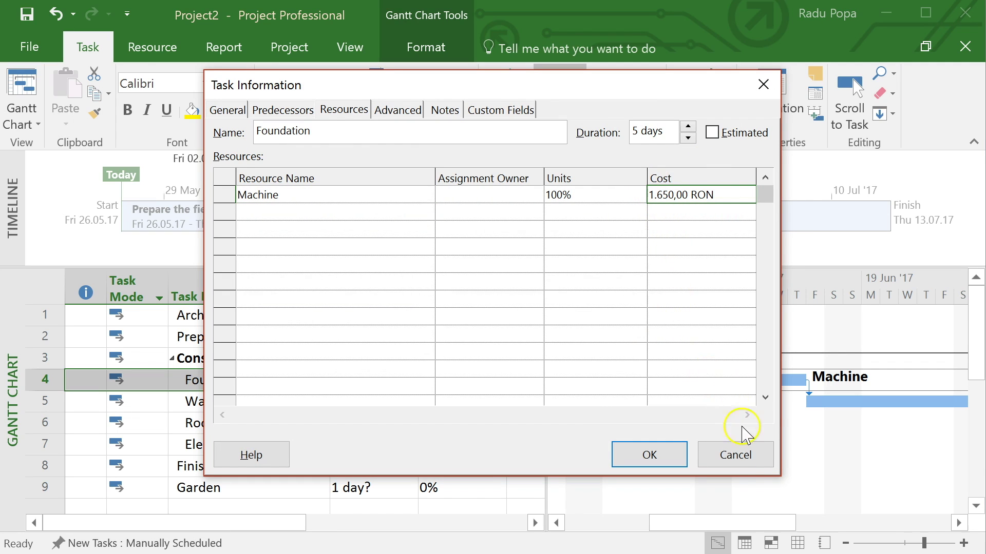
left_click(745, 455)
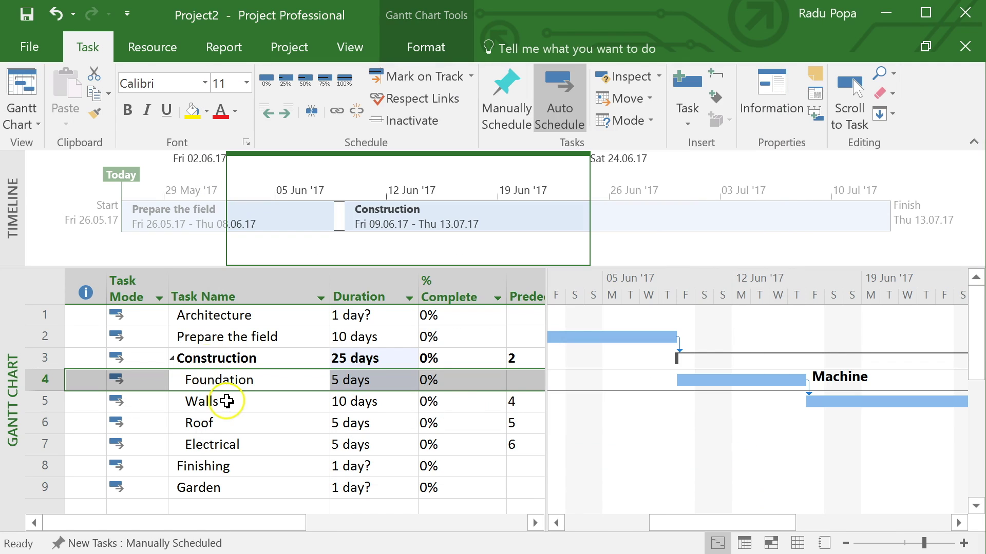
left_click(229, 403)
Step: Switch the ribbon to the Report tab, leaving the schedule unchanged
left_click(296, 400)
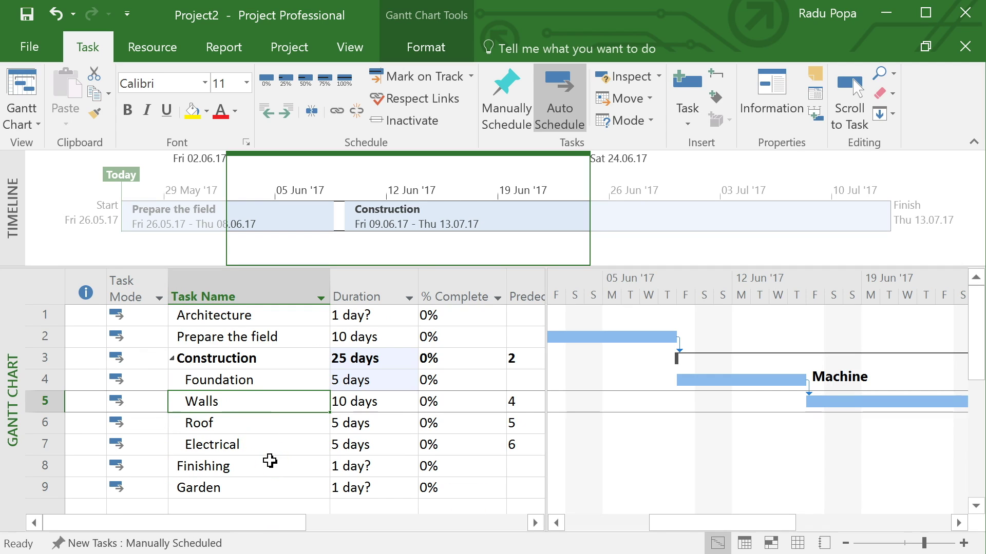
left_click_drag(271, 405, 267, 387)
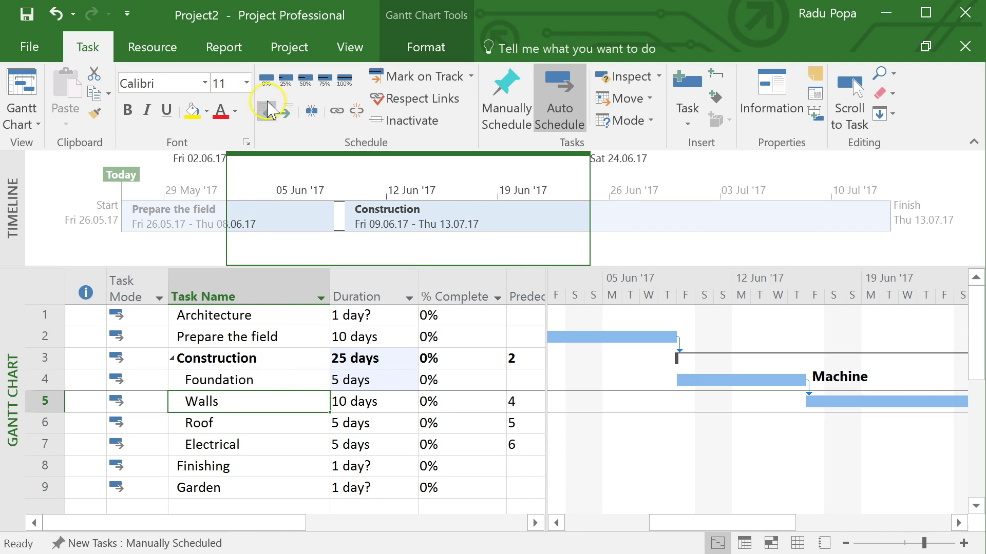
left_click(226, 47)
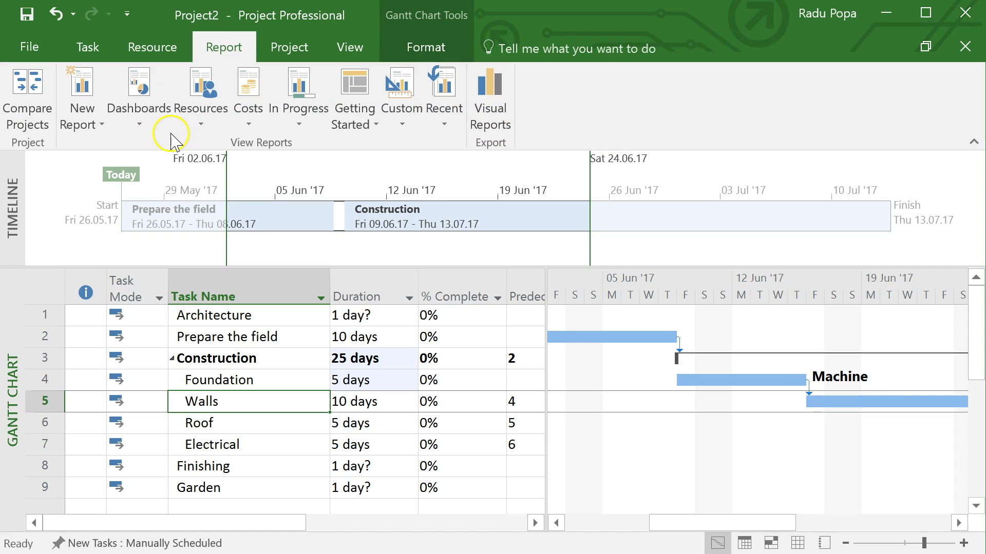
left_click(250, 120)
left_click(258, 152)
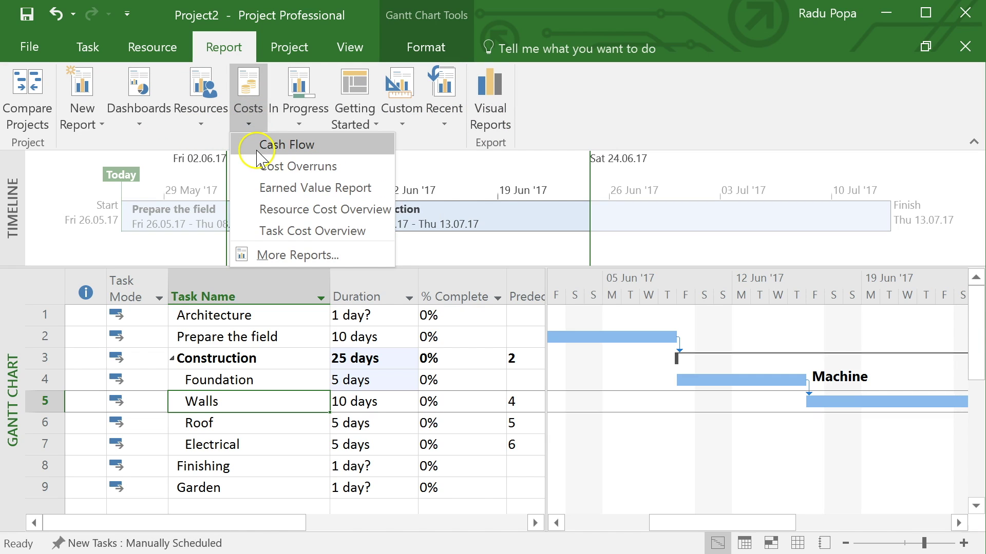
left_click(280, 232)
scroll(598, 355, "down", 4)
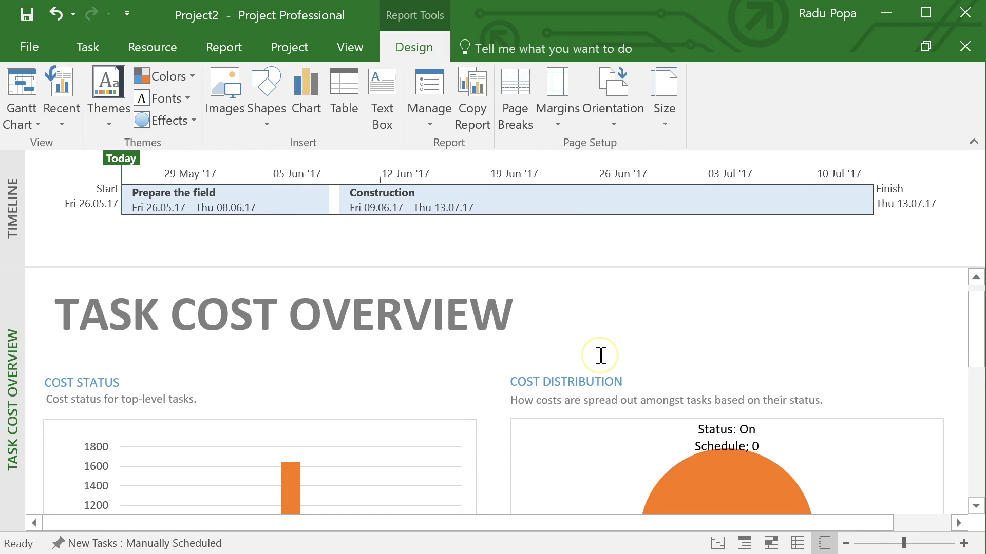
scroll(601, 355, "down", 2)
scroll(601, 356, "up", 3)
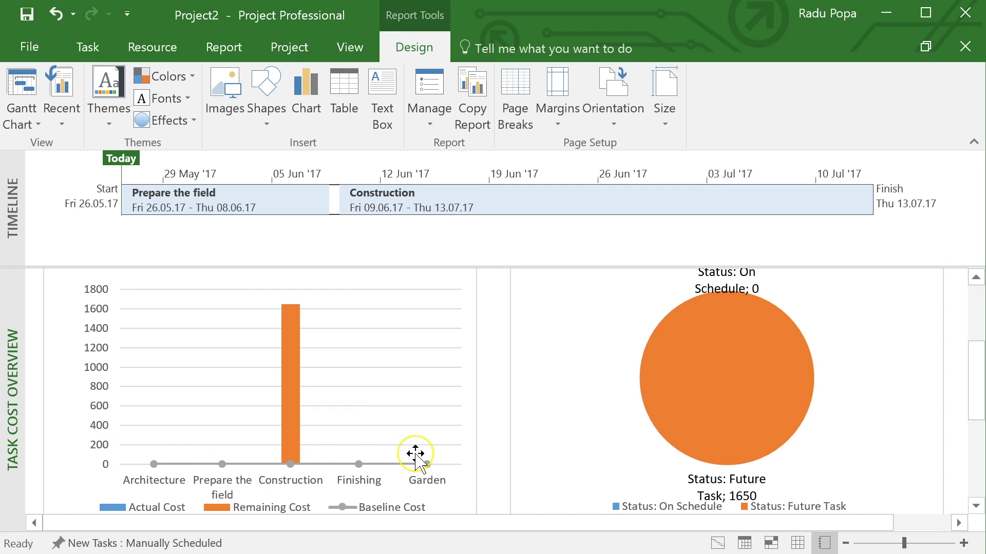
scroll(414, 455, "up", 1)
scroll(415, 454, "down", 2)
scroll(417, 455, "down", 3)
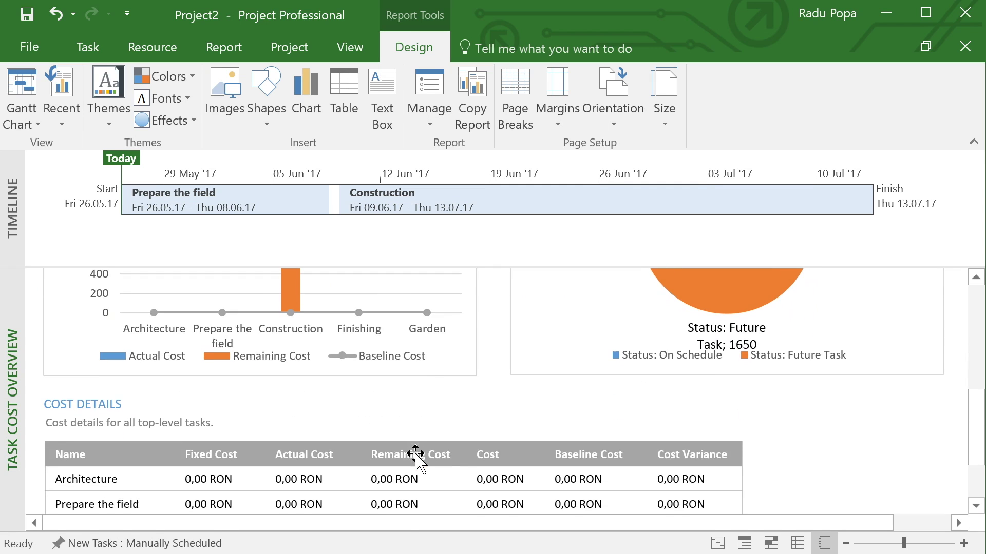
left_click(718, 543)
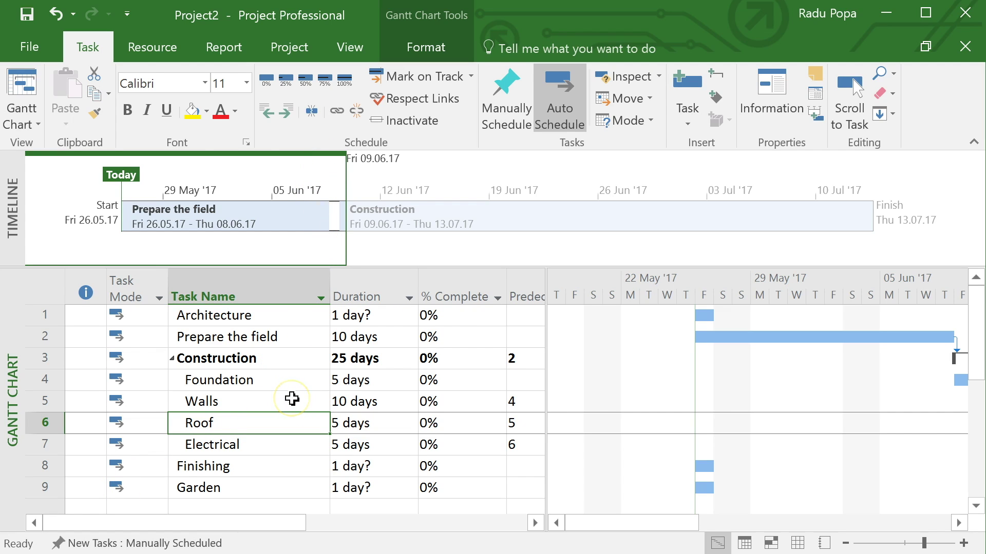
left_click(265, 364)
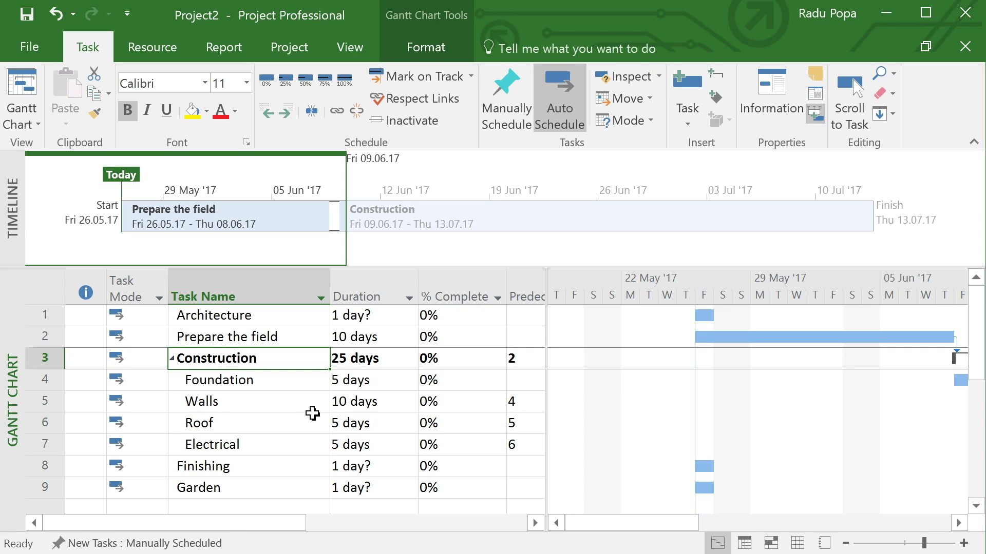
left_click(223, 49)
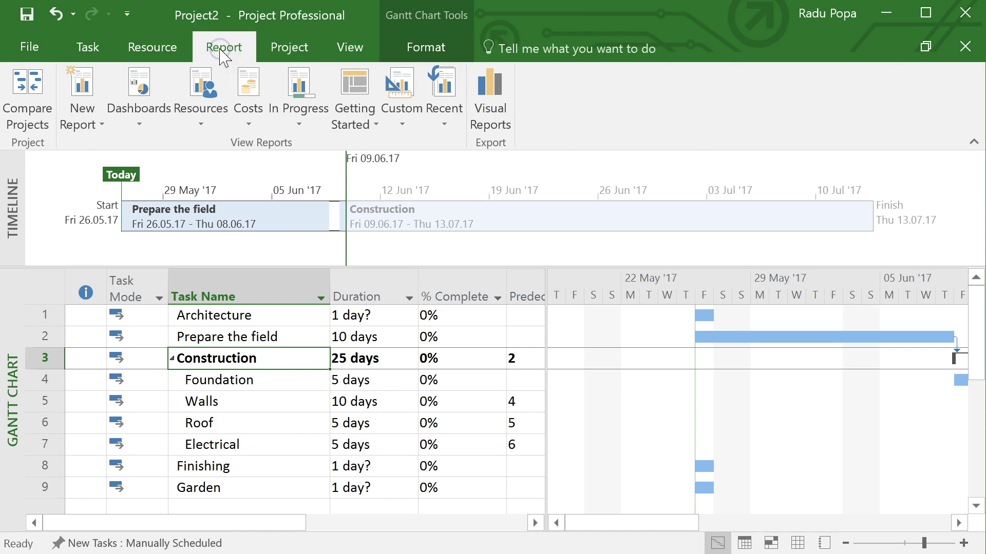
left_click(88, 47)
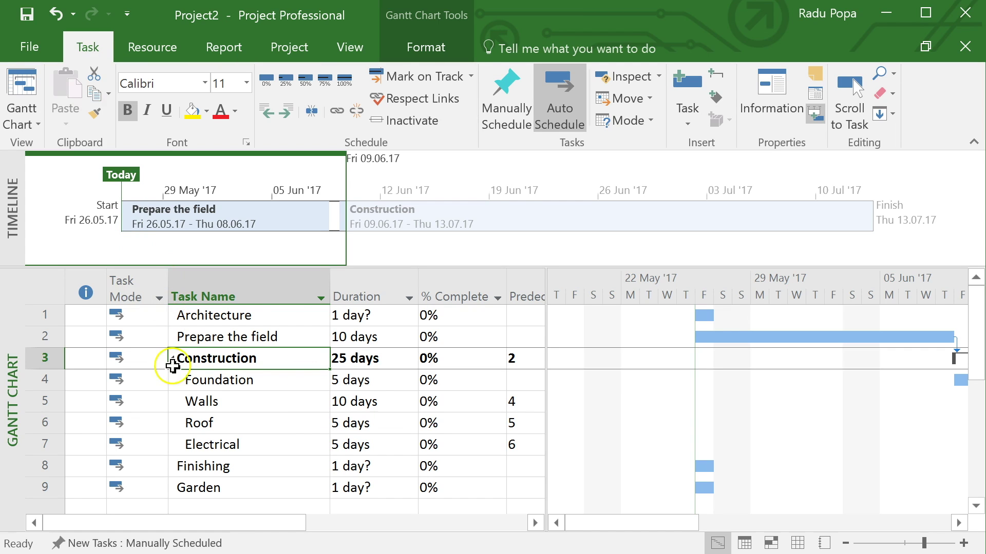